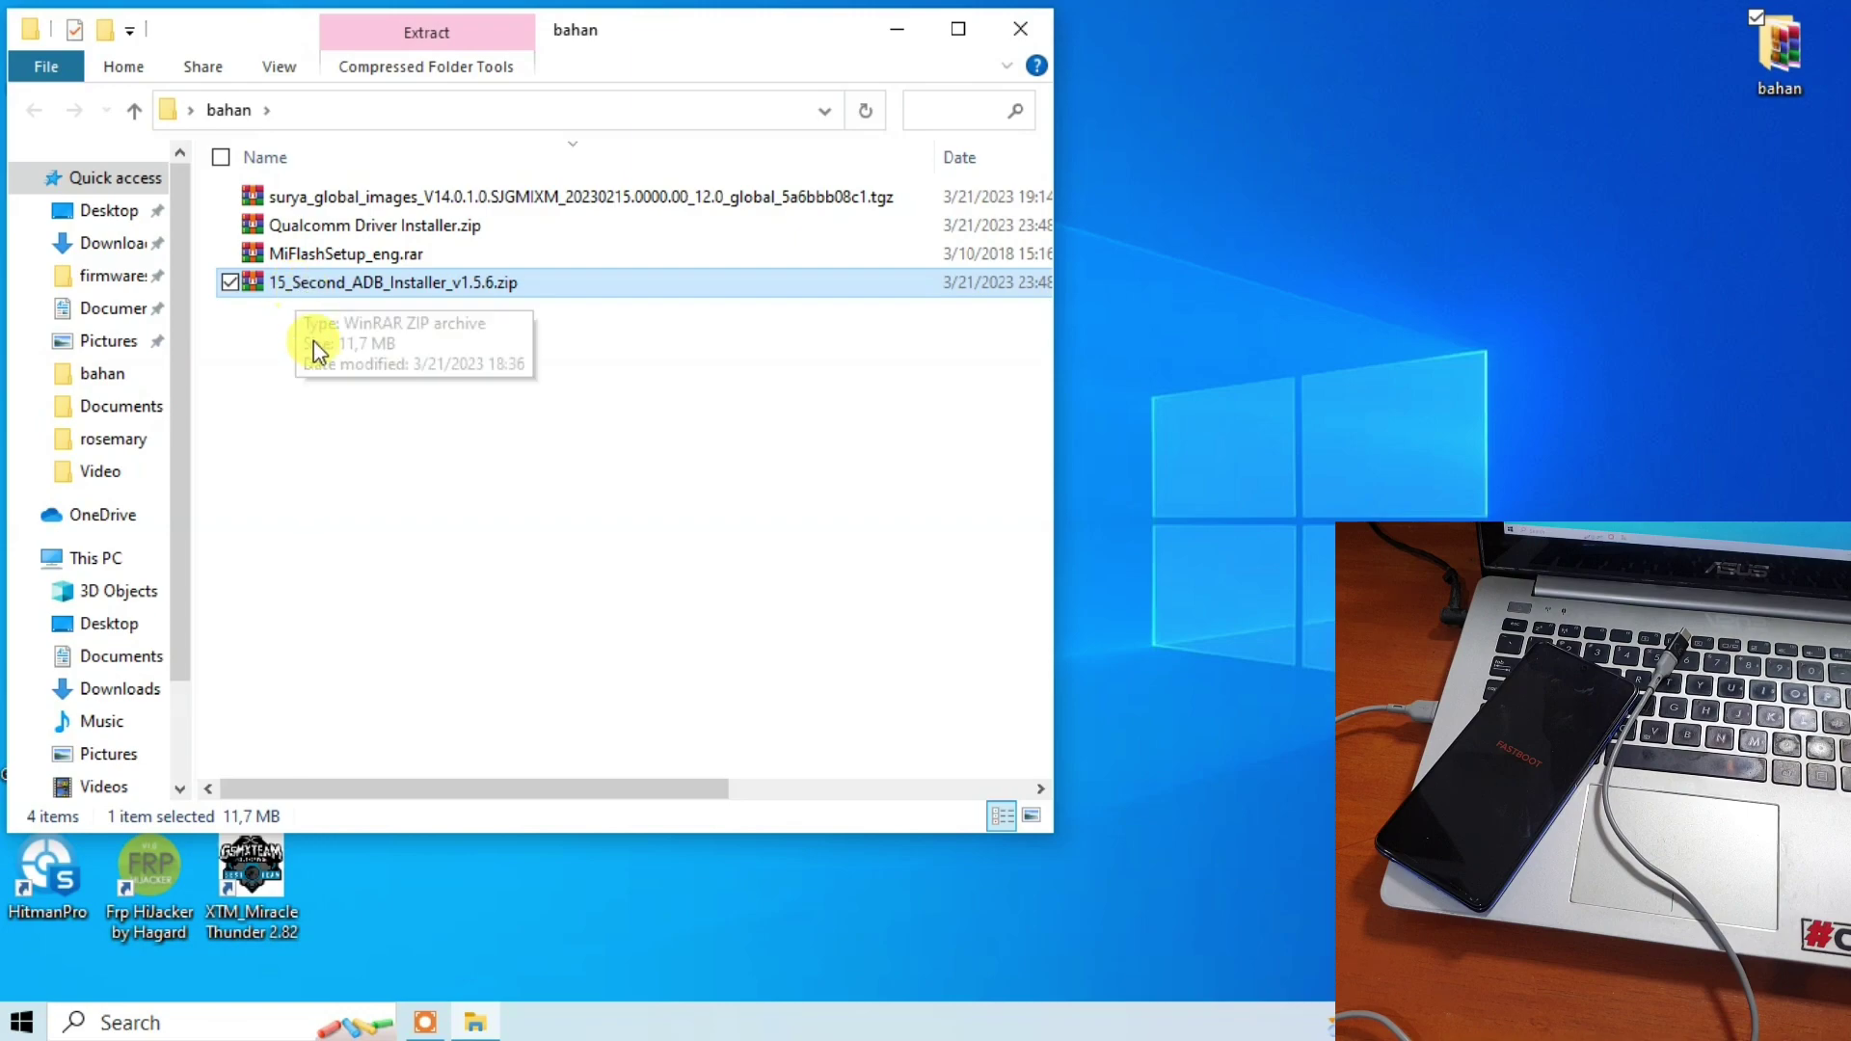
# Open the 15_Second_ADB_Installer_v1.5.6.zip archive and run 15 Second ADB Installer v1.5.6.exe from its subfolder.
pyautogui.click(301, 328)
pyautogui.doubleClick(279, 287)
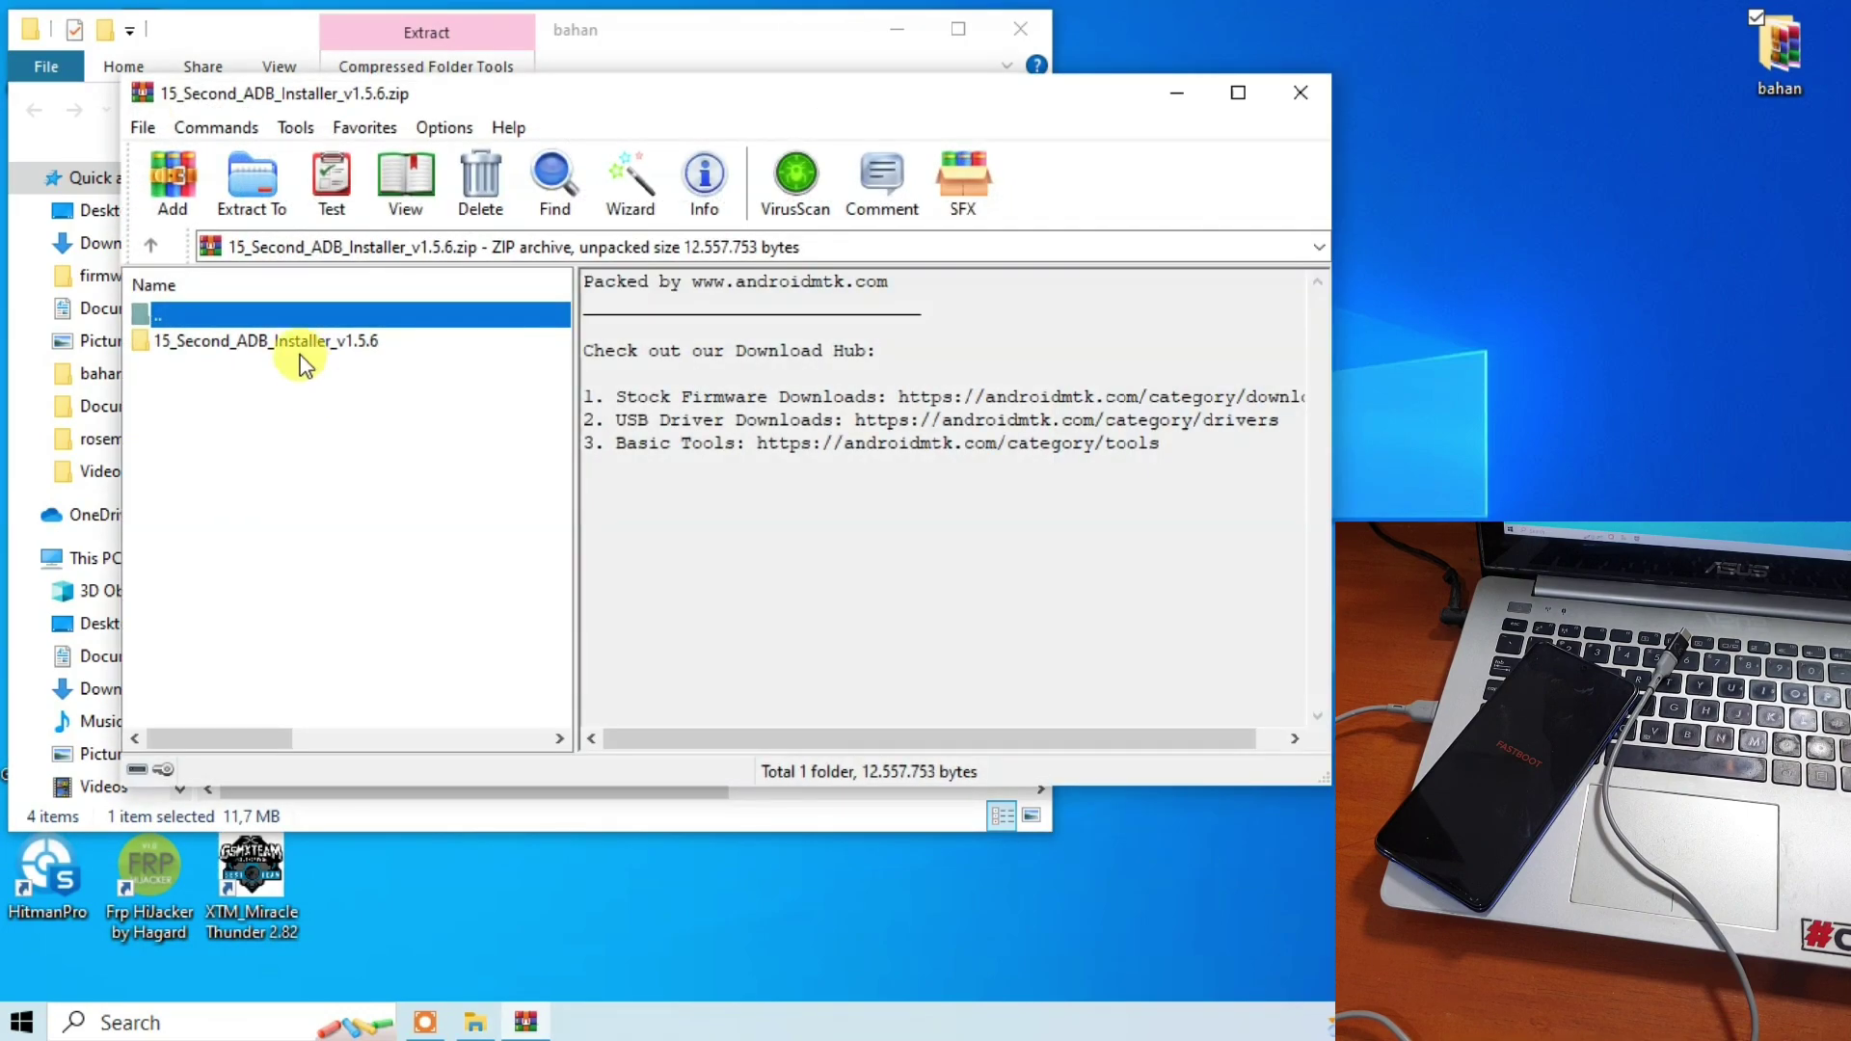
pyautogui.doubleClick(301, 349)
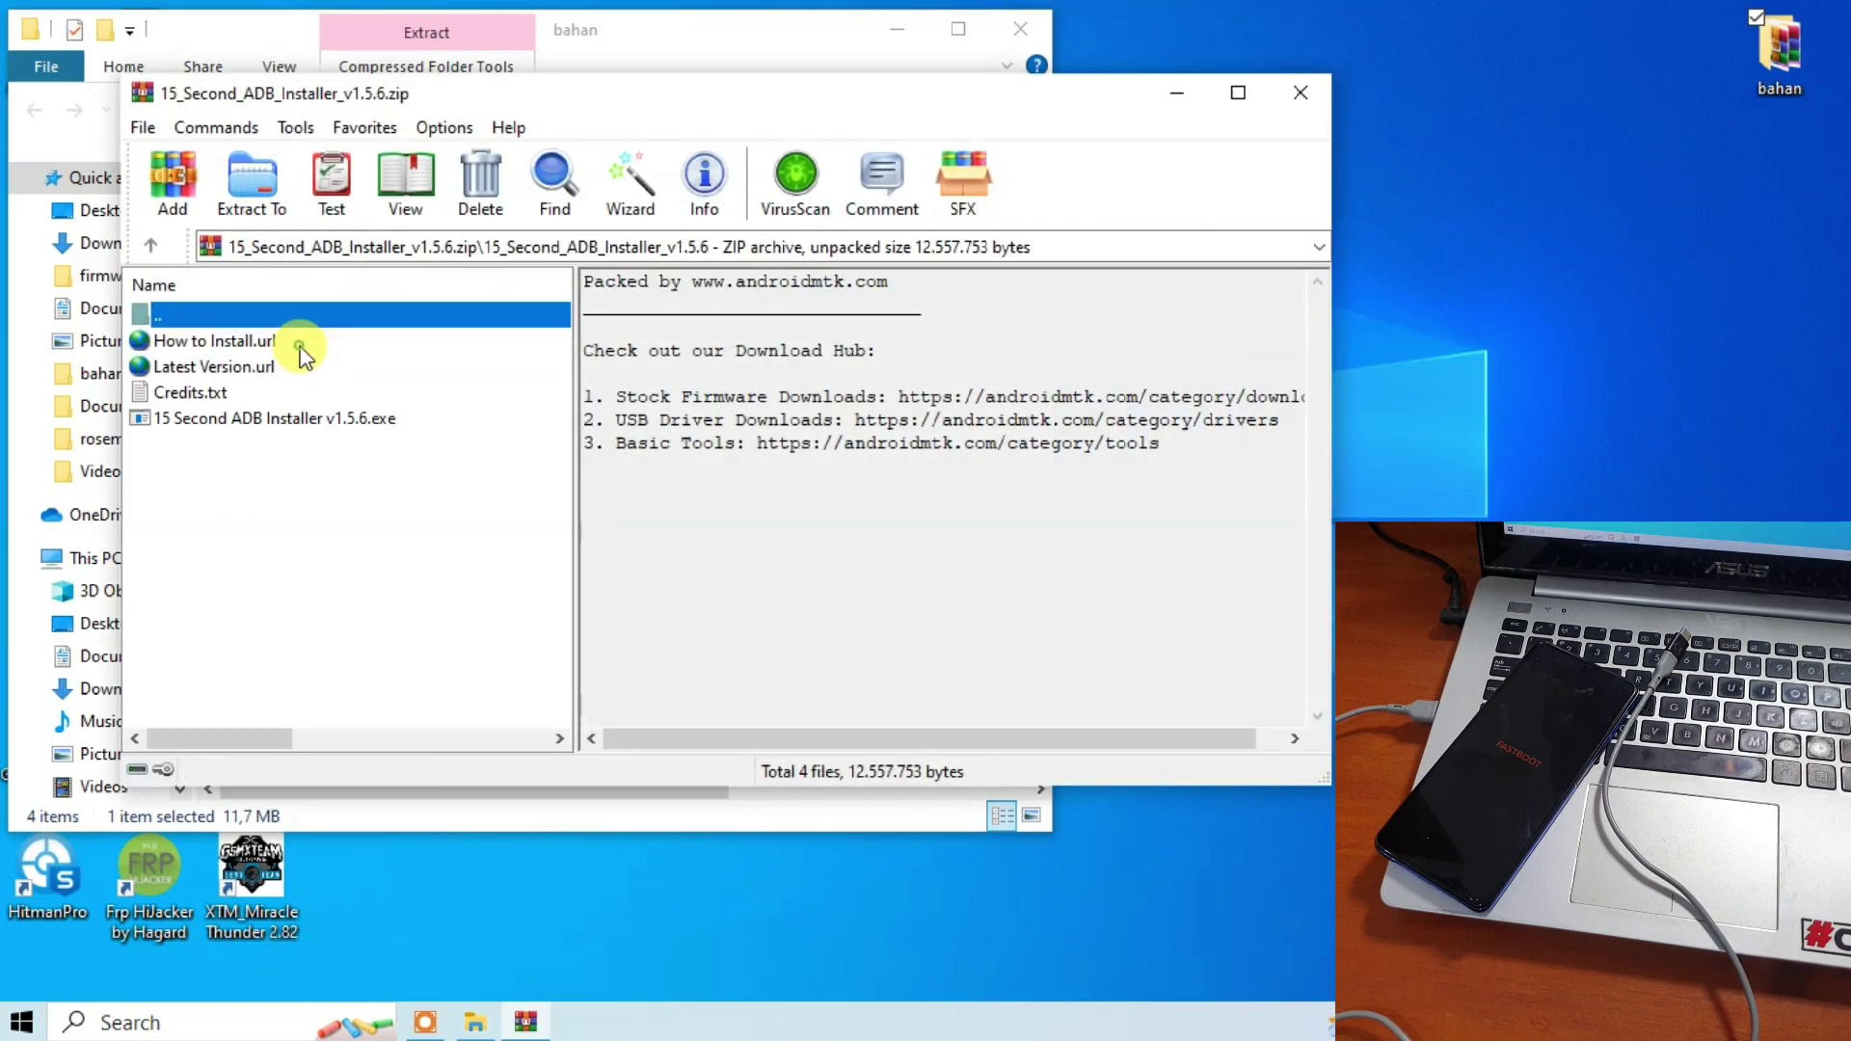
pyautogui.click(253, 423)
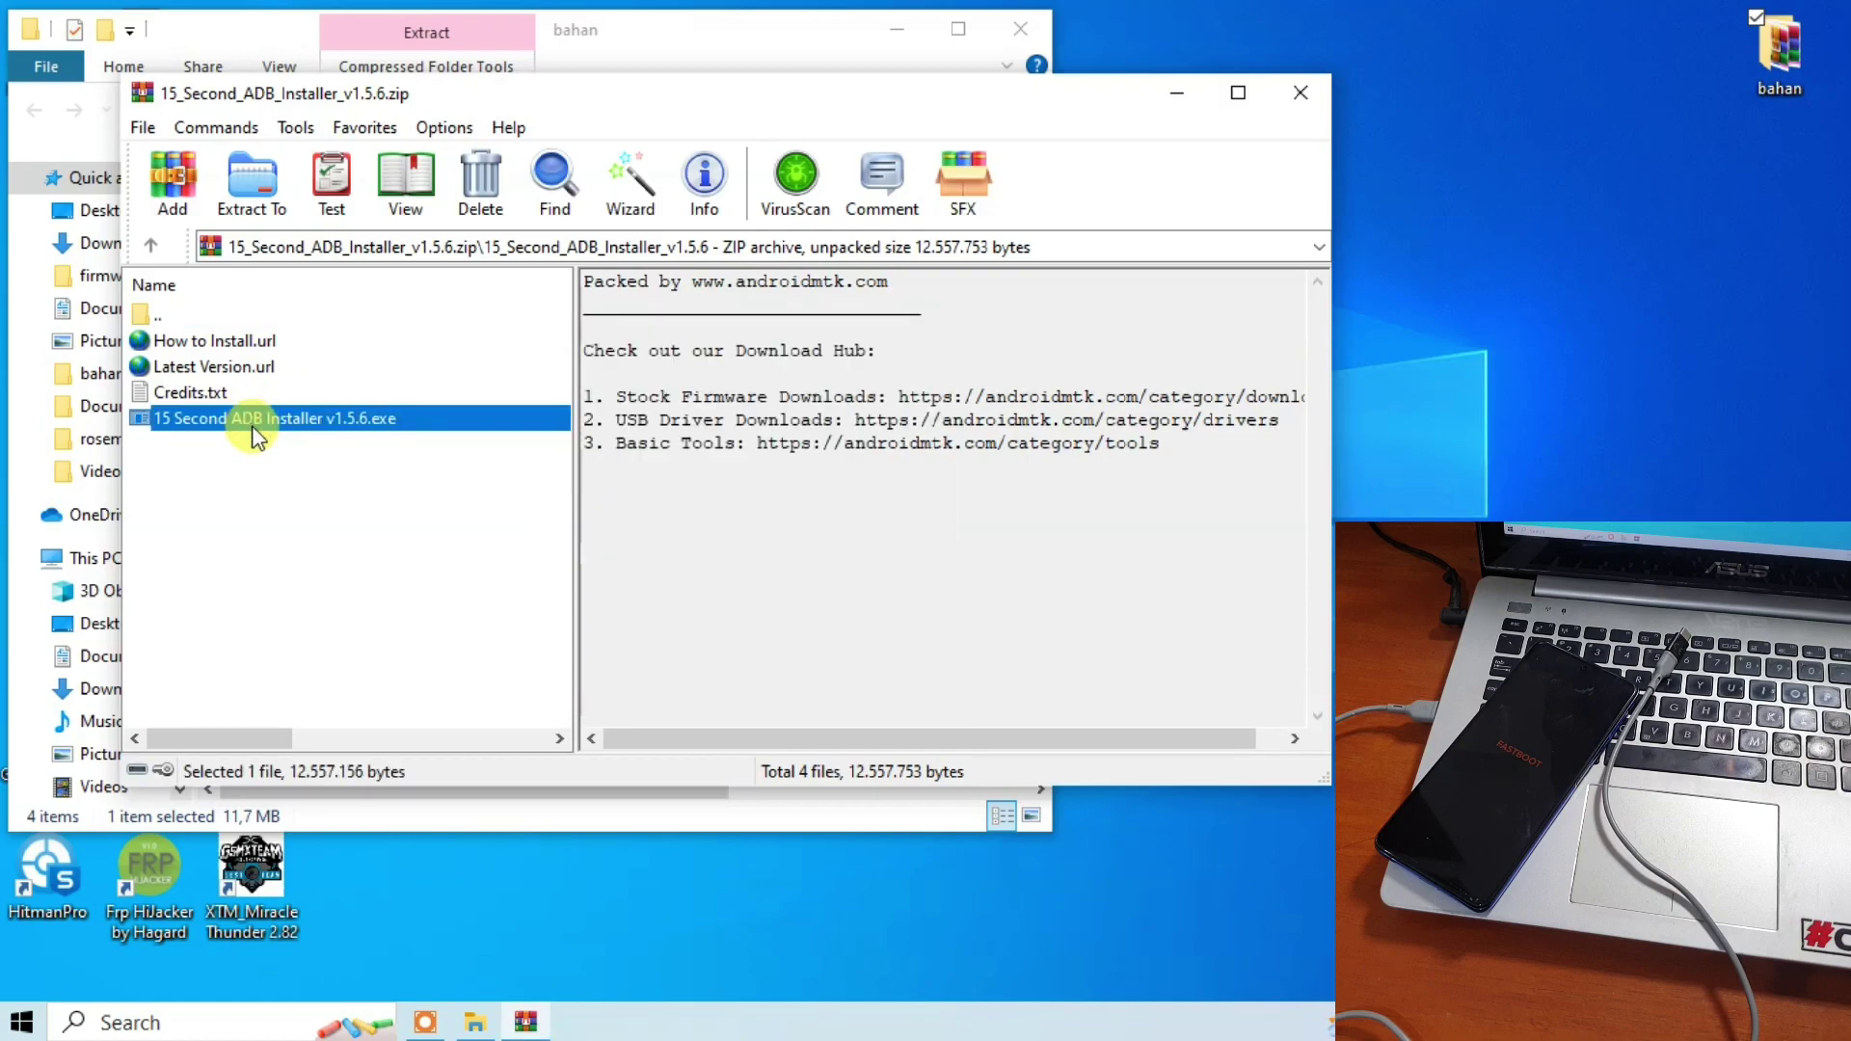
pyautogui.doubleClick(253, 424)
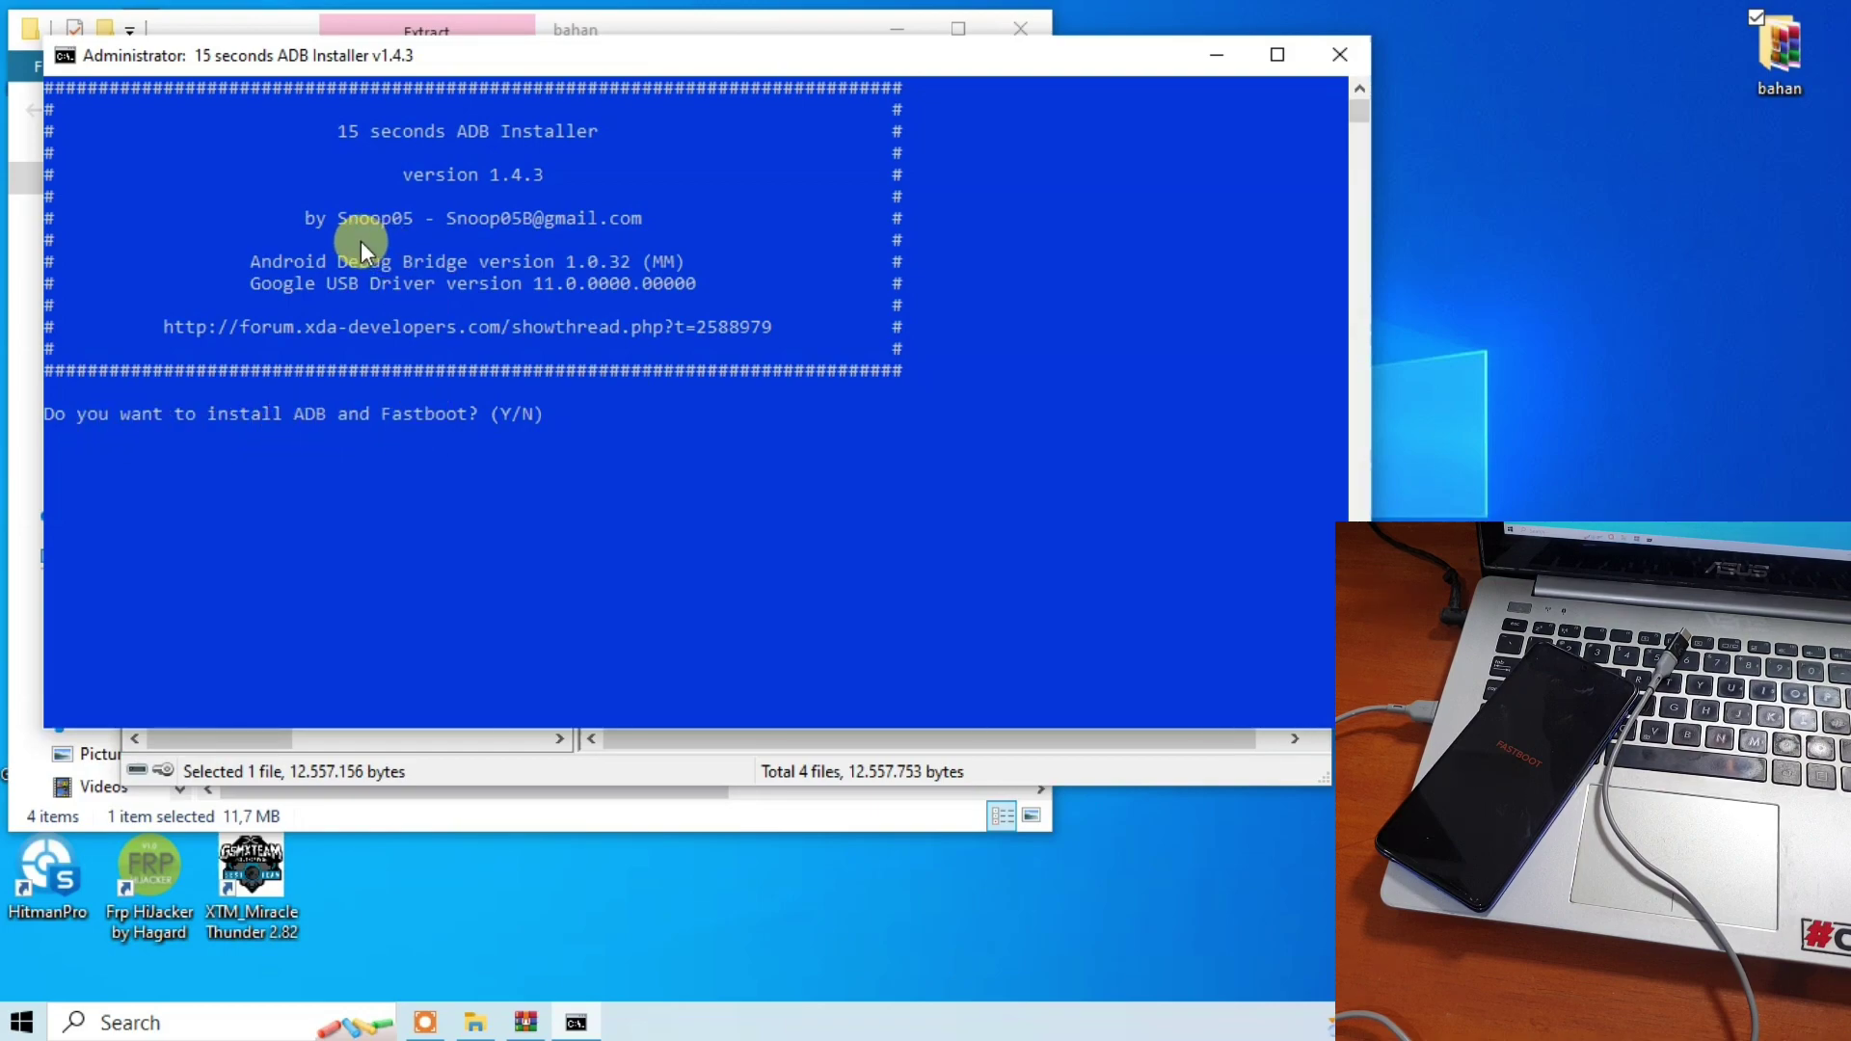
# Answer y to install ADB and Fastboot, and y to install ADB system-wide.
pyautogui.write('y')
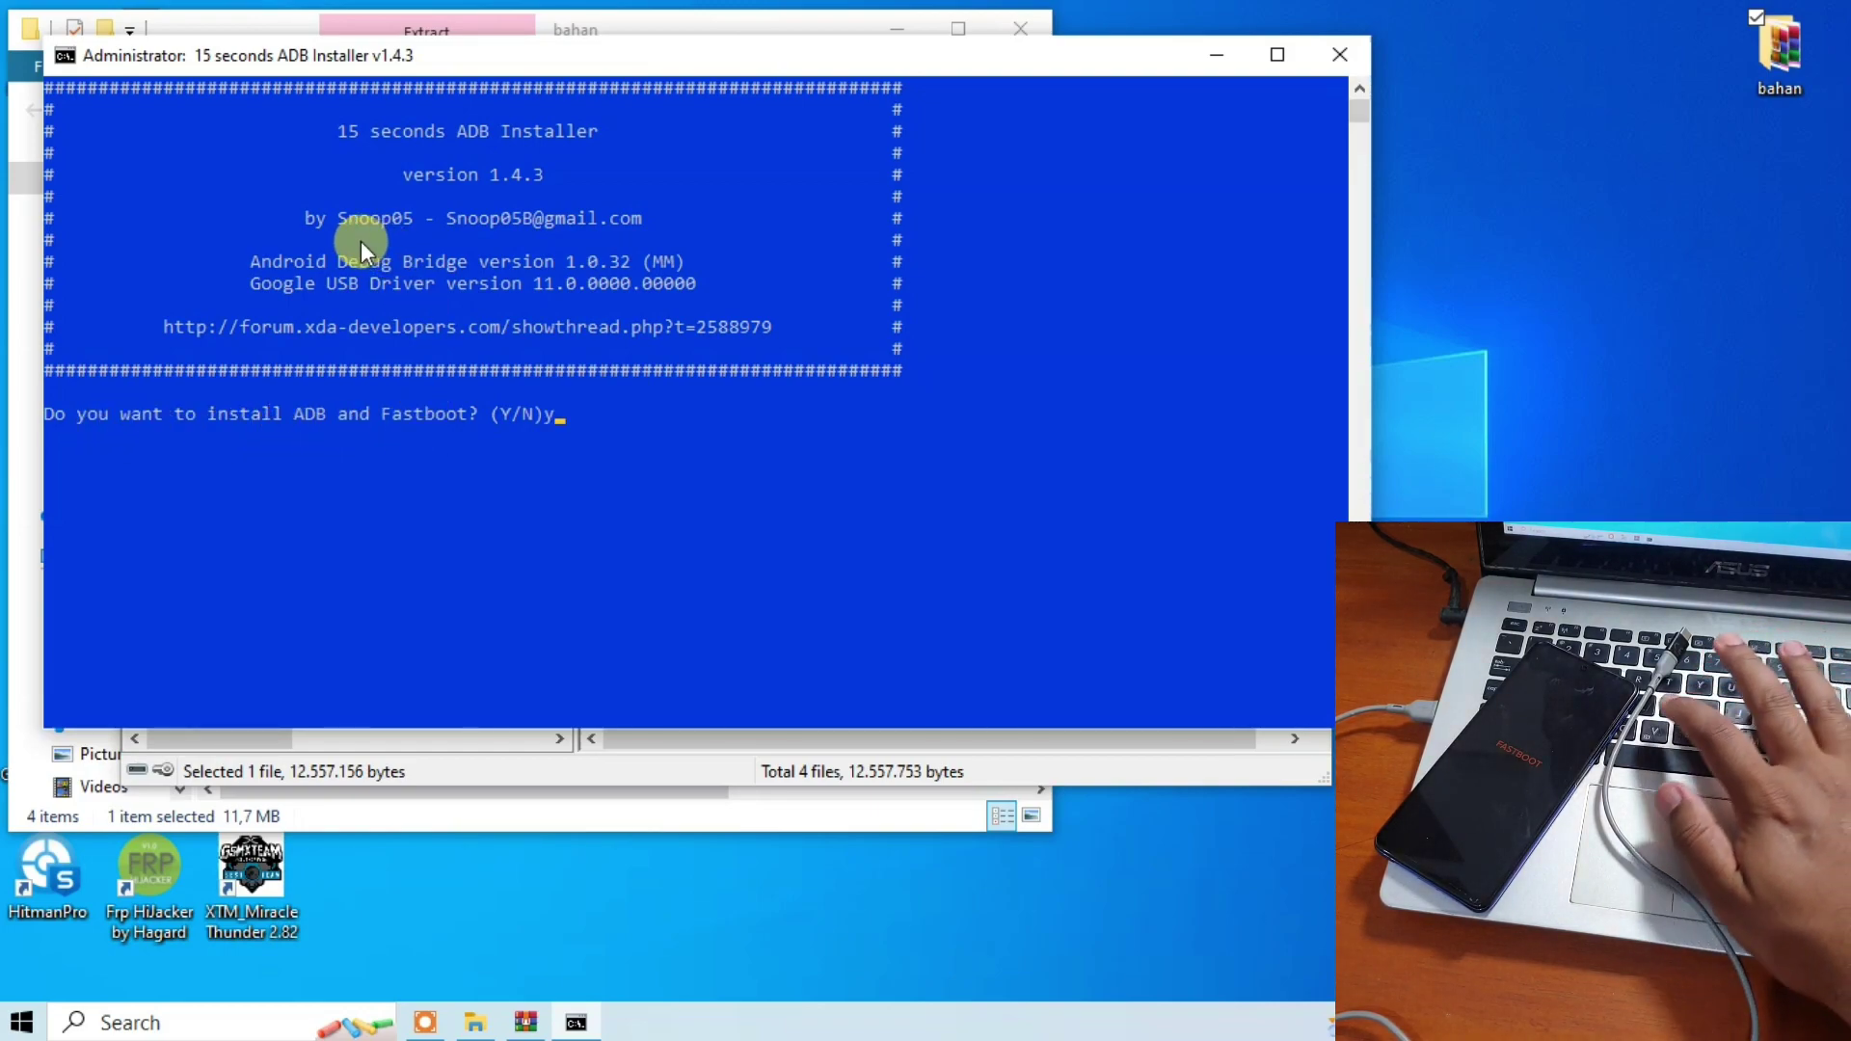
pyautogui.press('Return')
pyautogui.write('y')
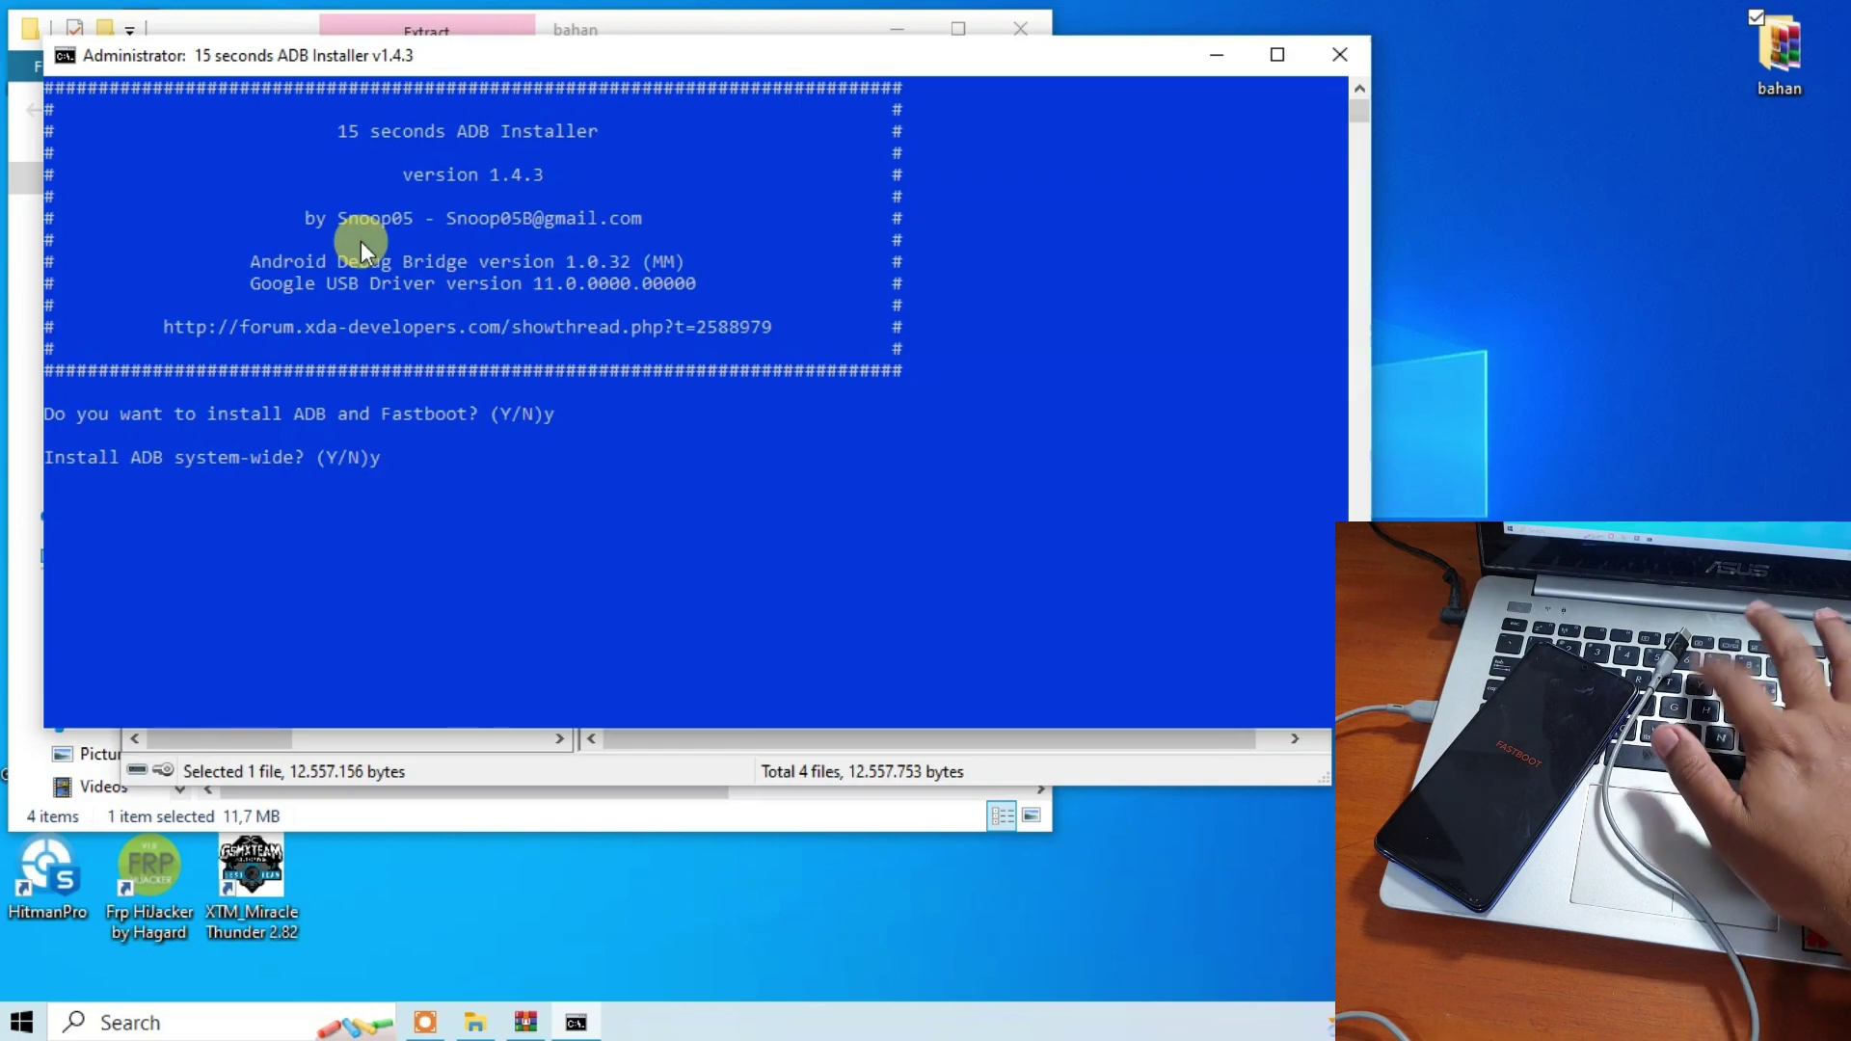
pyautogui.press('Return')
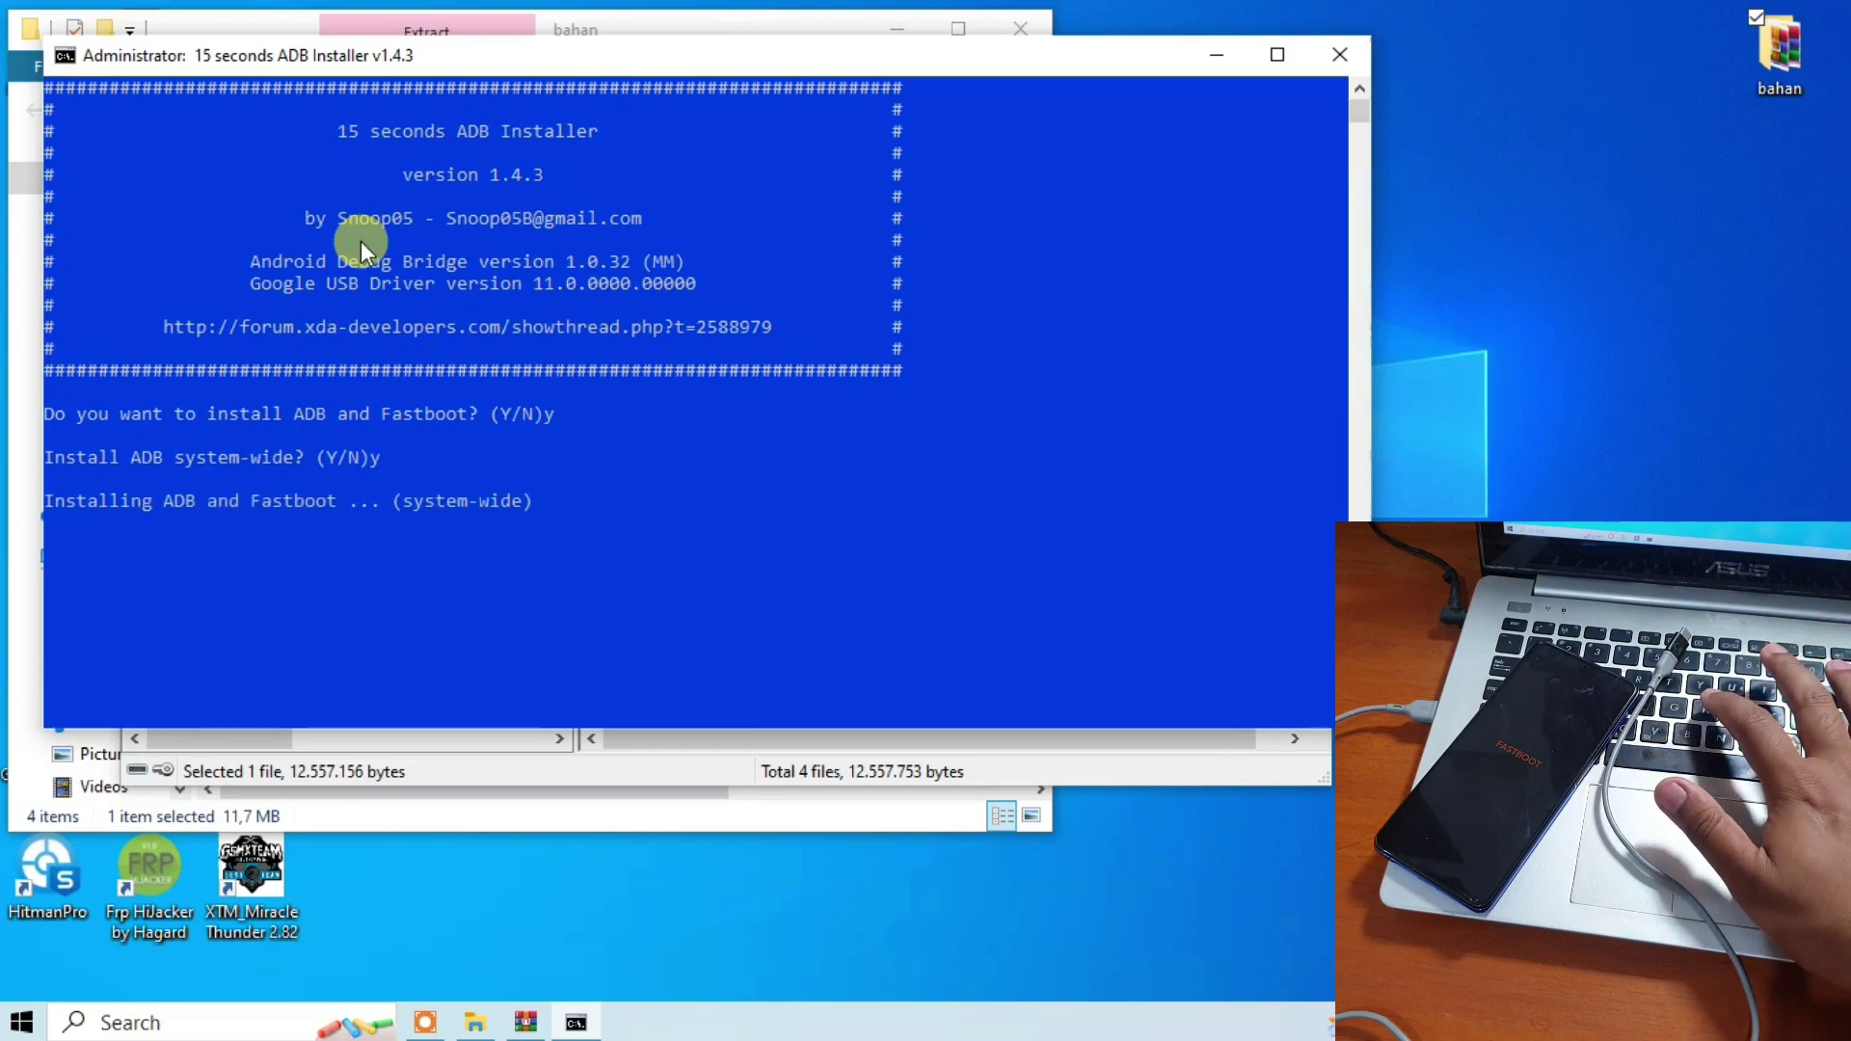
# Answer y to install the device drivers, complete the Device Driver Installation Wizard and close the ADB installer archive.
pyautogui.write('y')
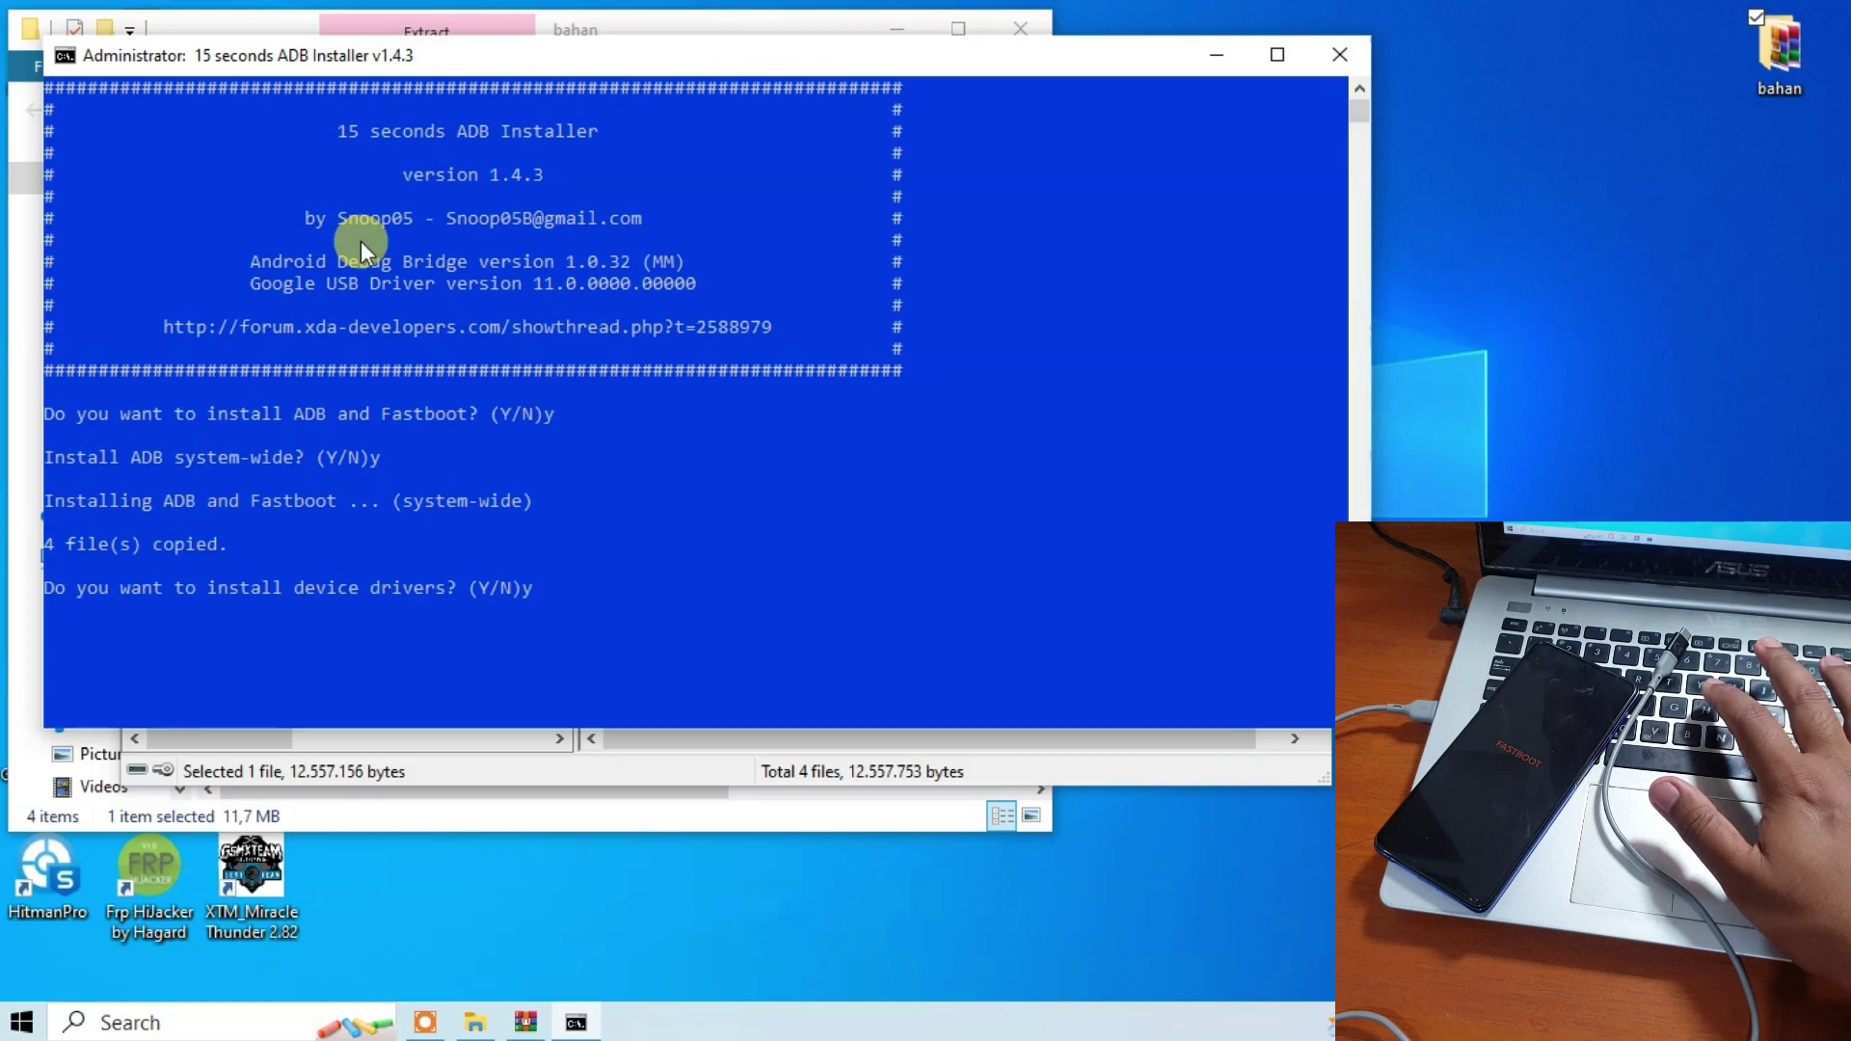
pyautogui.write('y')
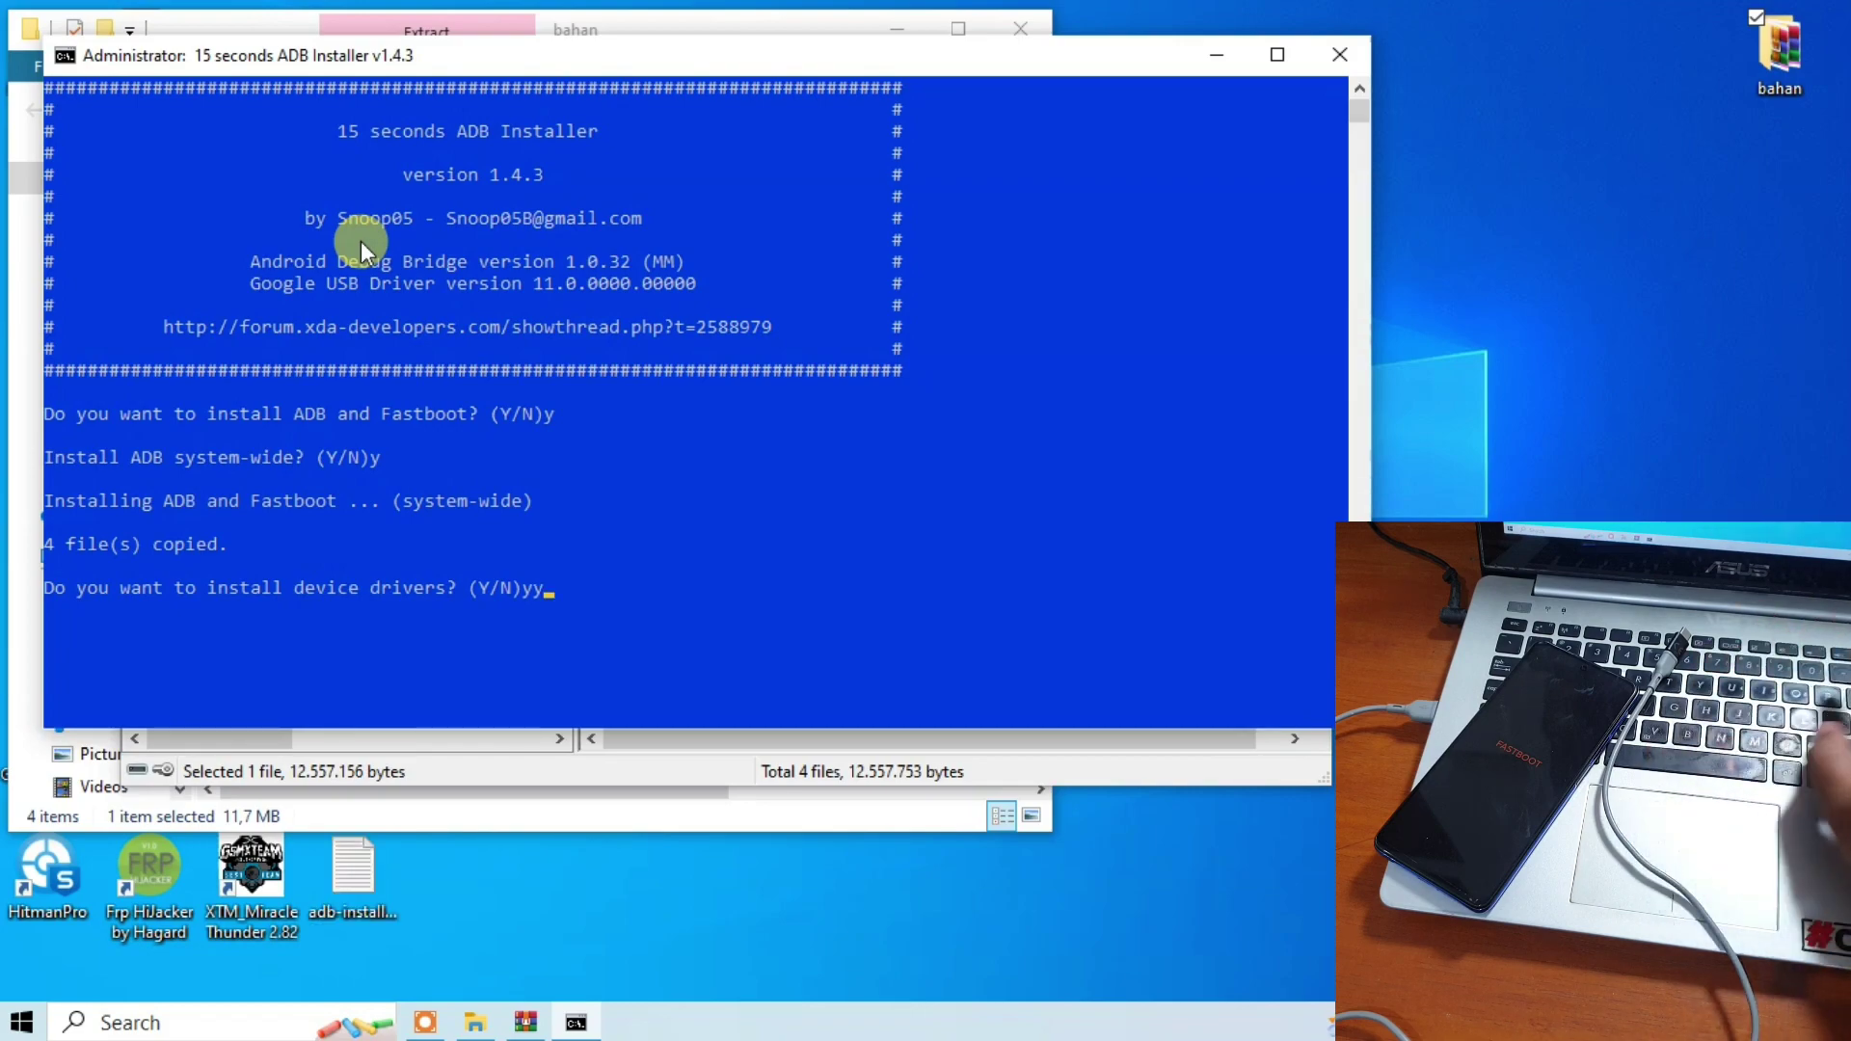
pyautogui.press('BackSpace')
pyautogui.press('BackSpace')
pyautogui.write('y')
pyautogui.press('Return')
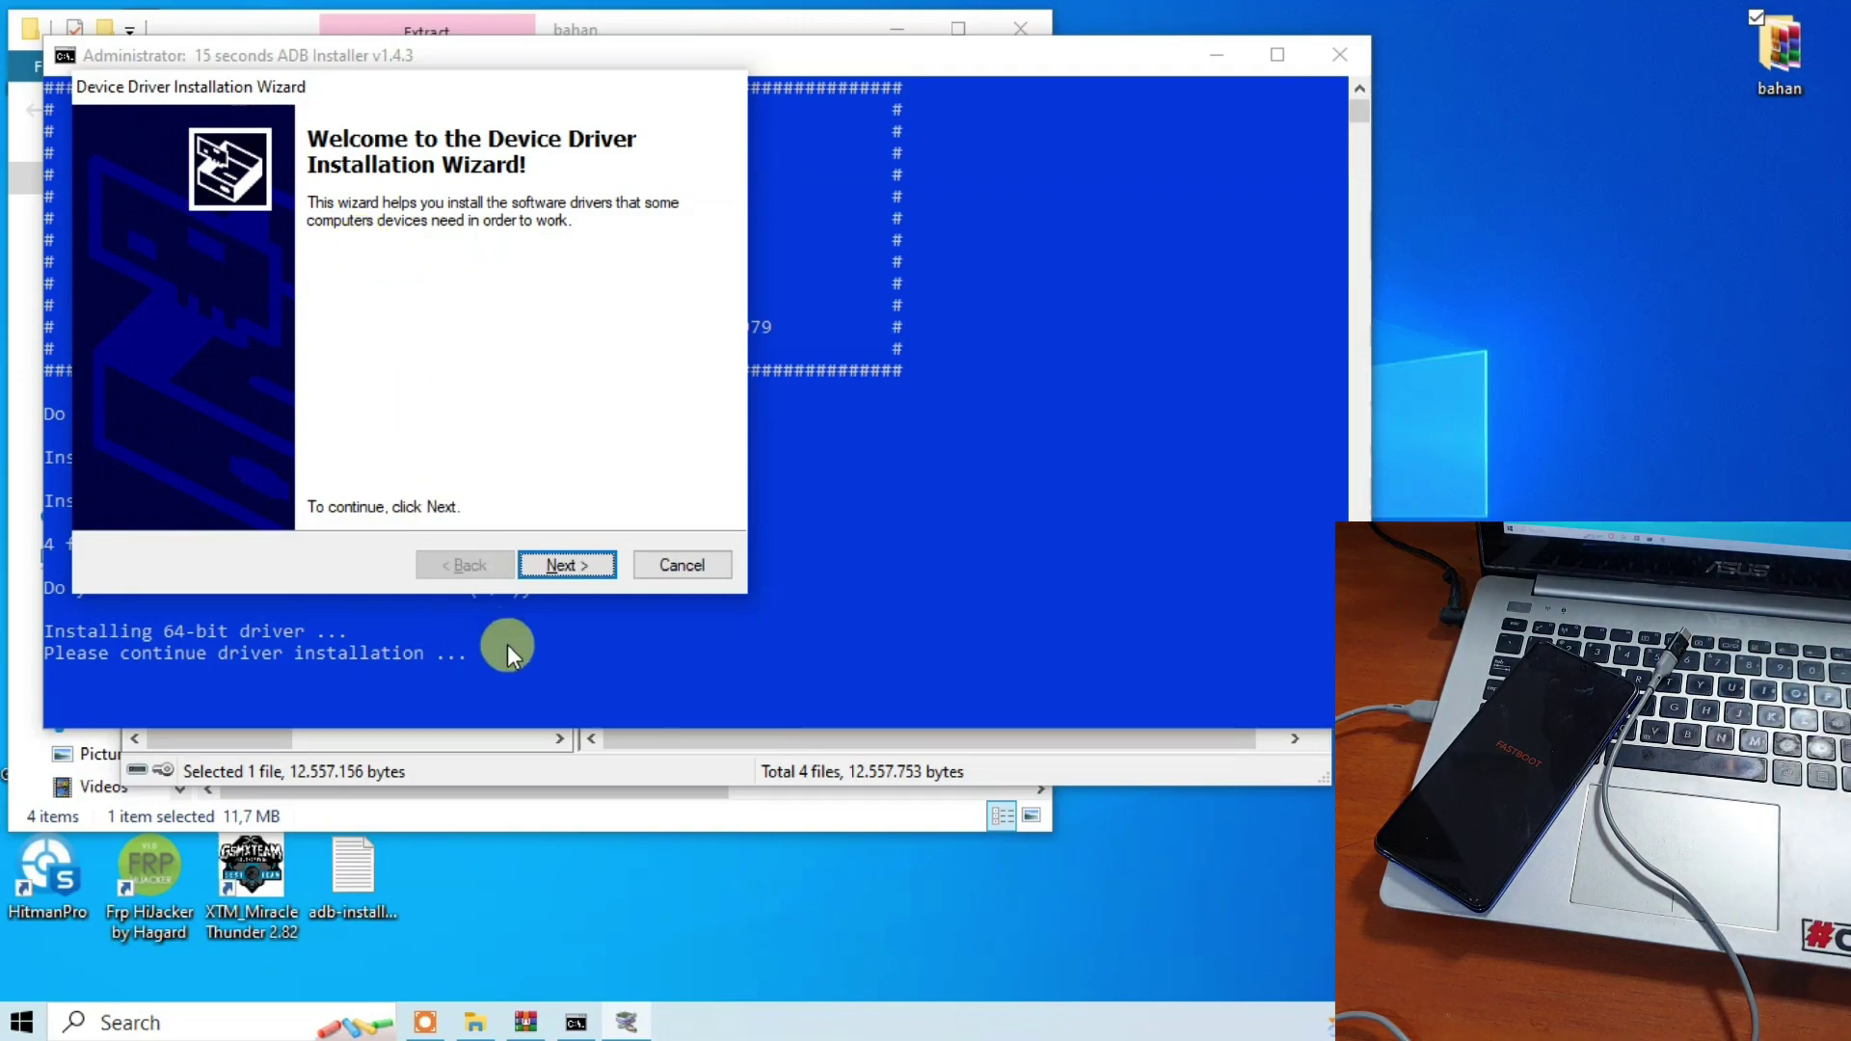
pyautogui.click(585, 573)
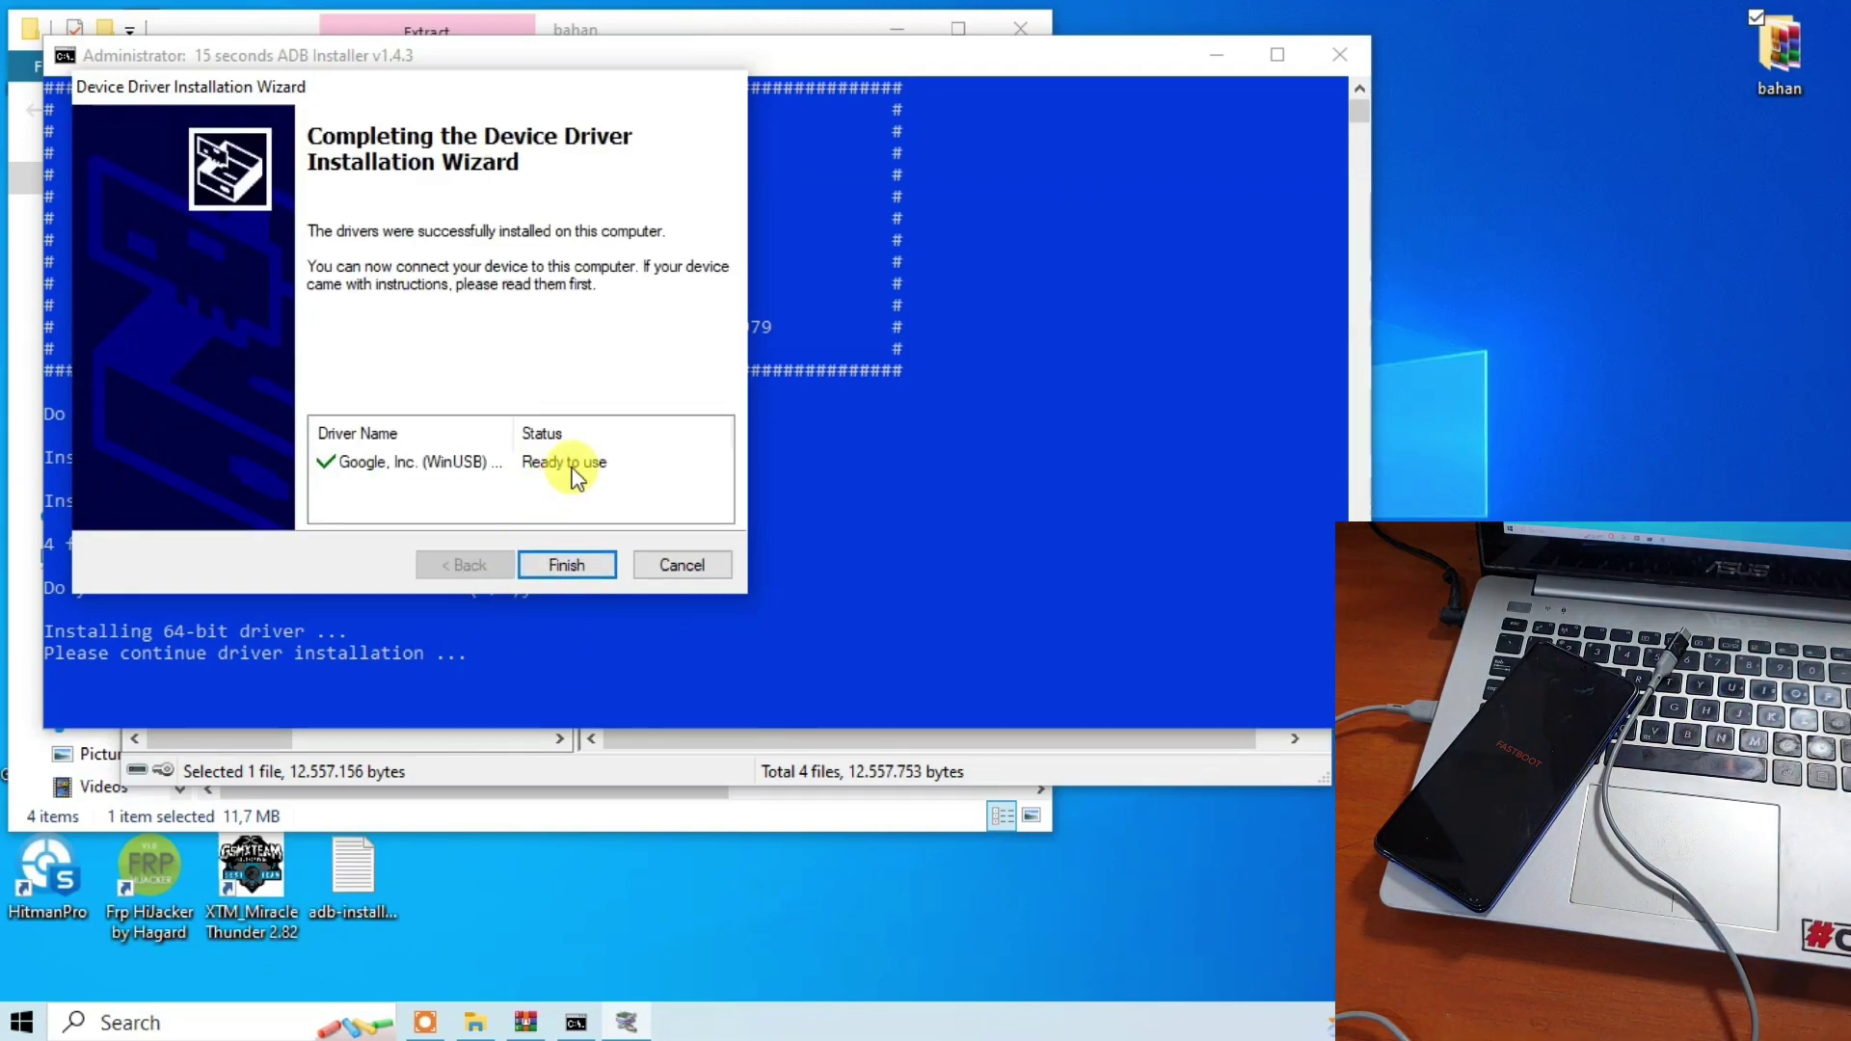
pyautogui.click(569, 566)
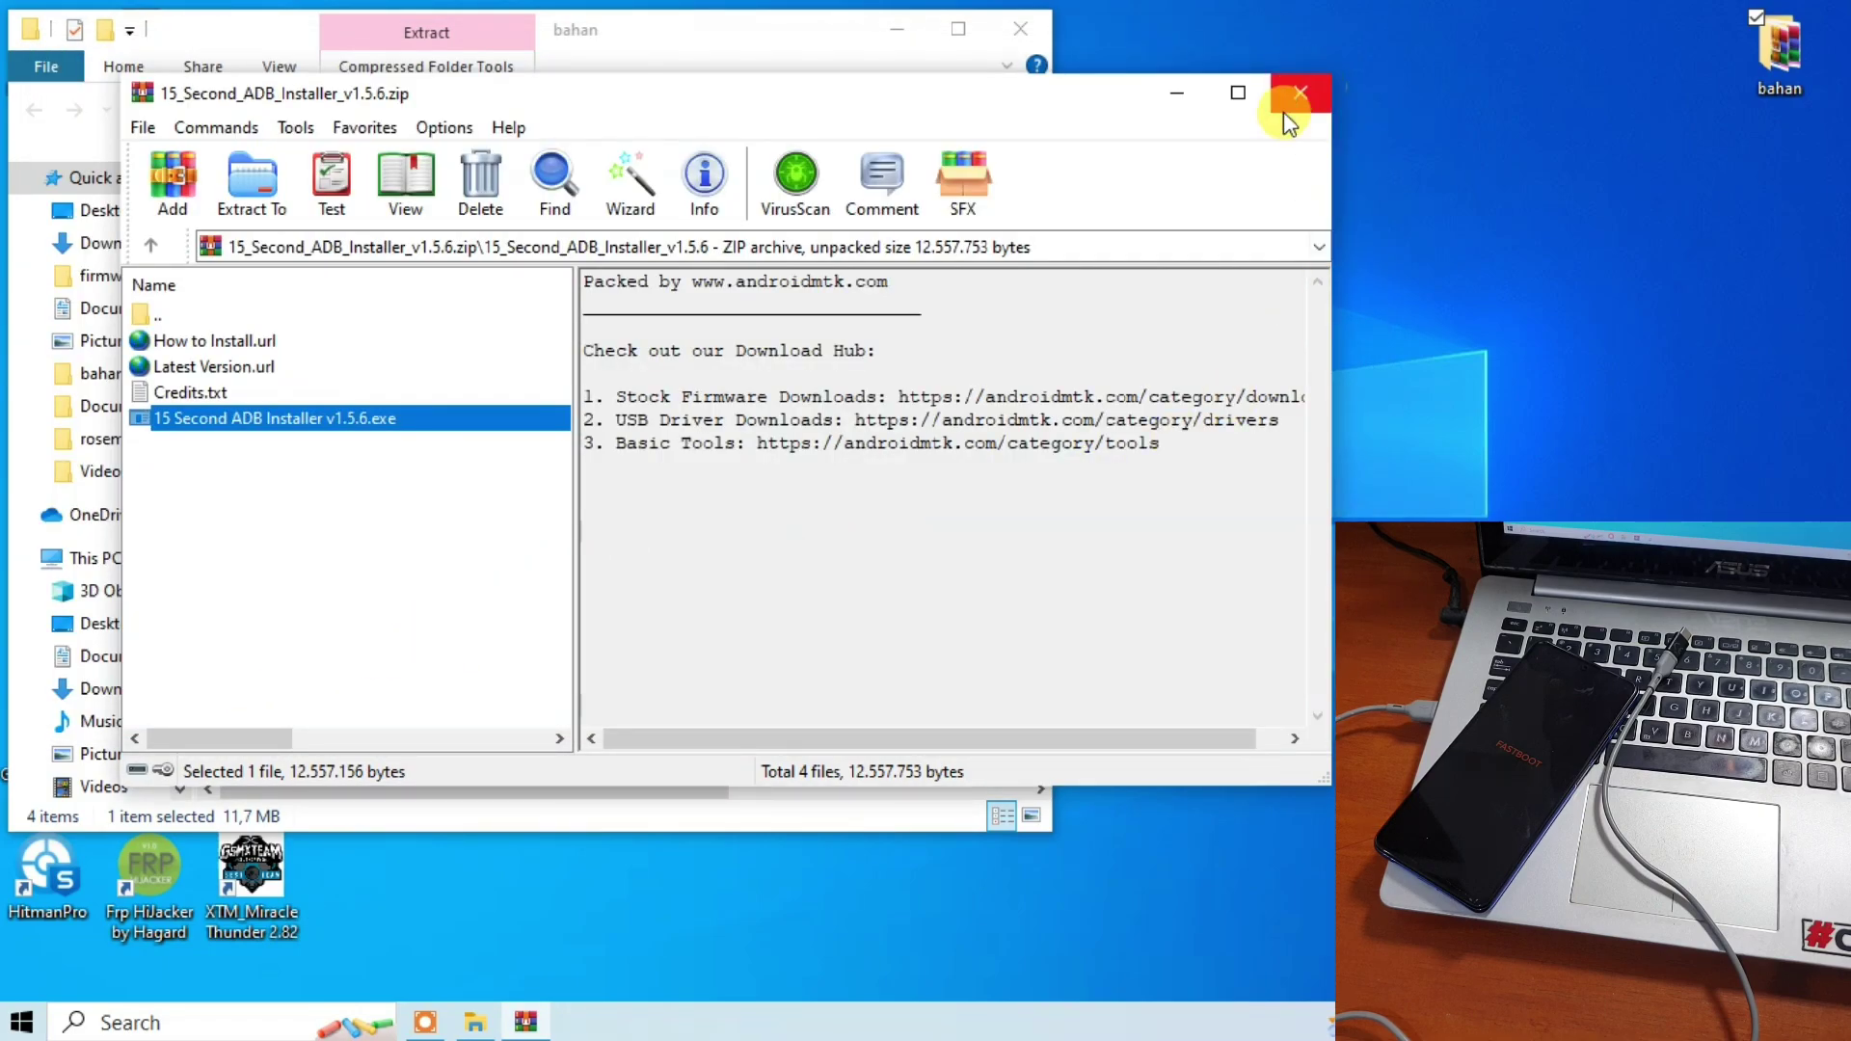
pyautogui.click(1301, 94)
pyautogui.click(485, 508)
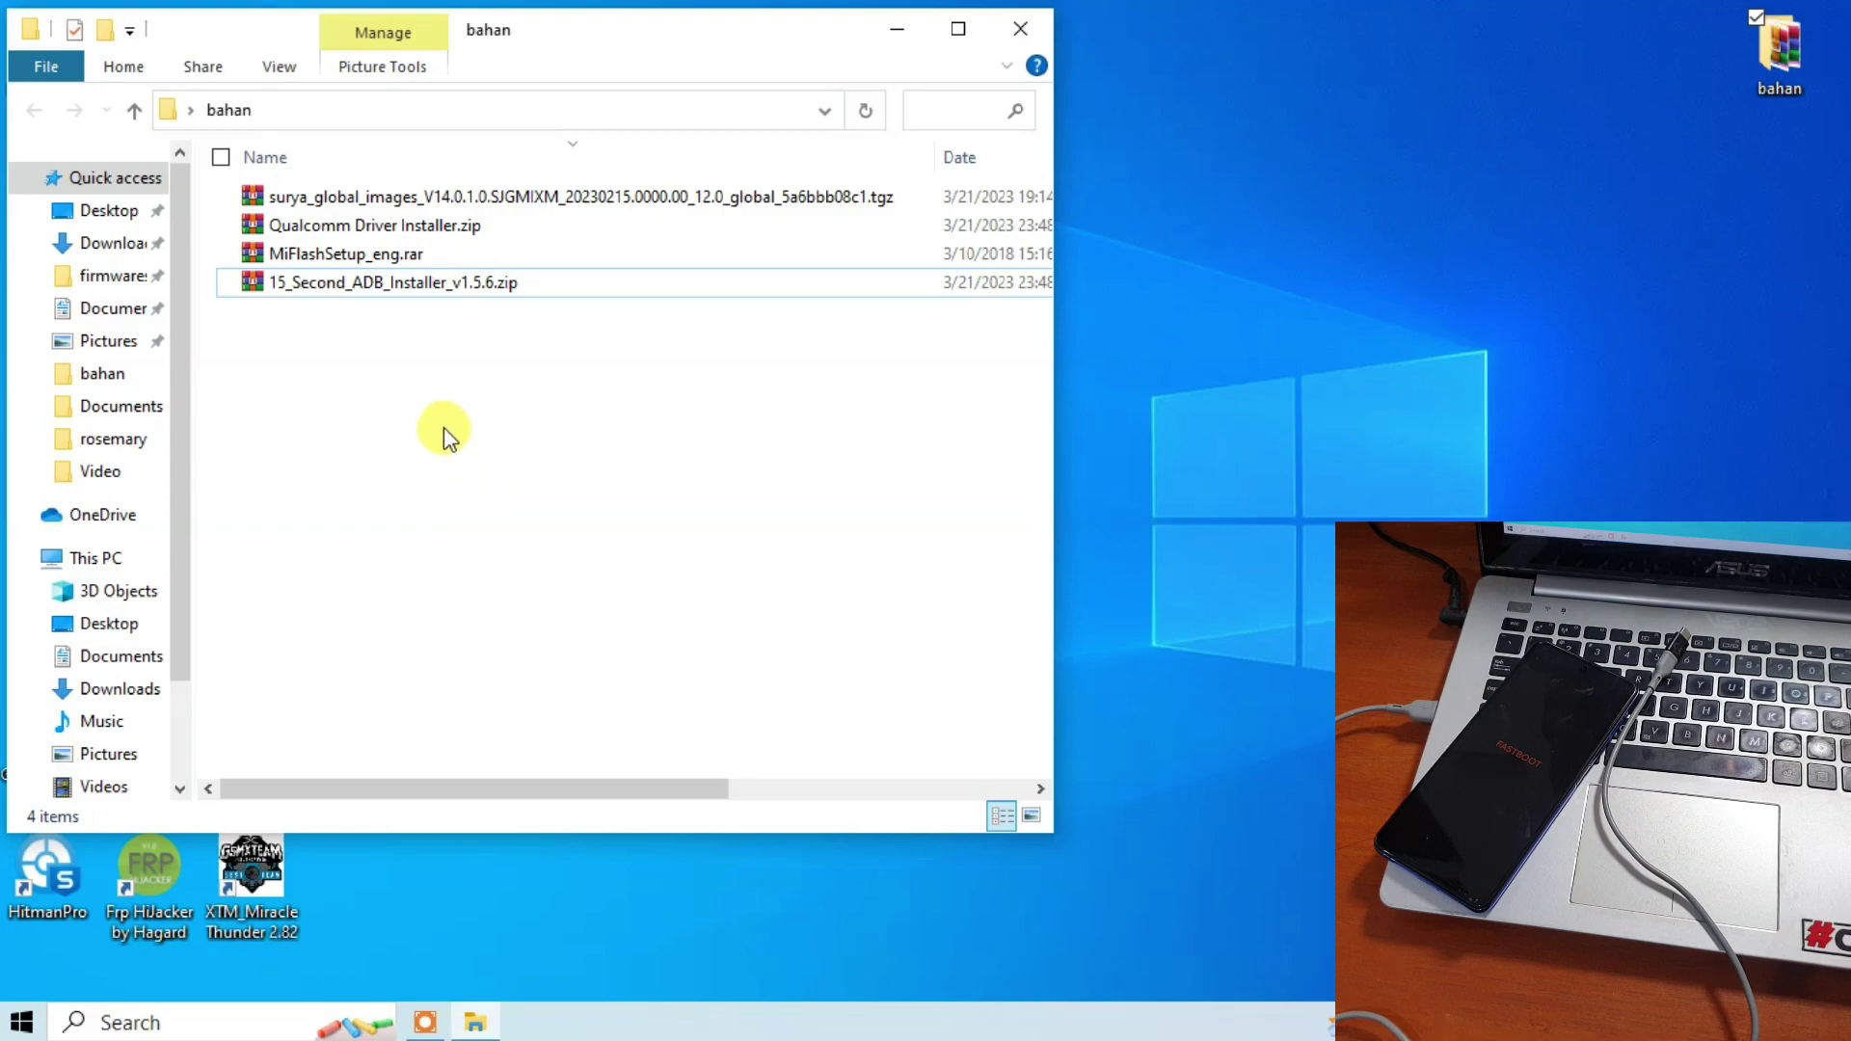
# Open Qualcomm Driver Installer.zip and run Quallcom Driver Installer.exe from its subfolder.
pyautogui.click(302, 228)
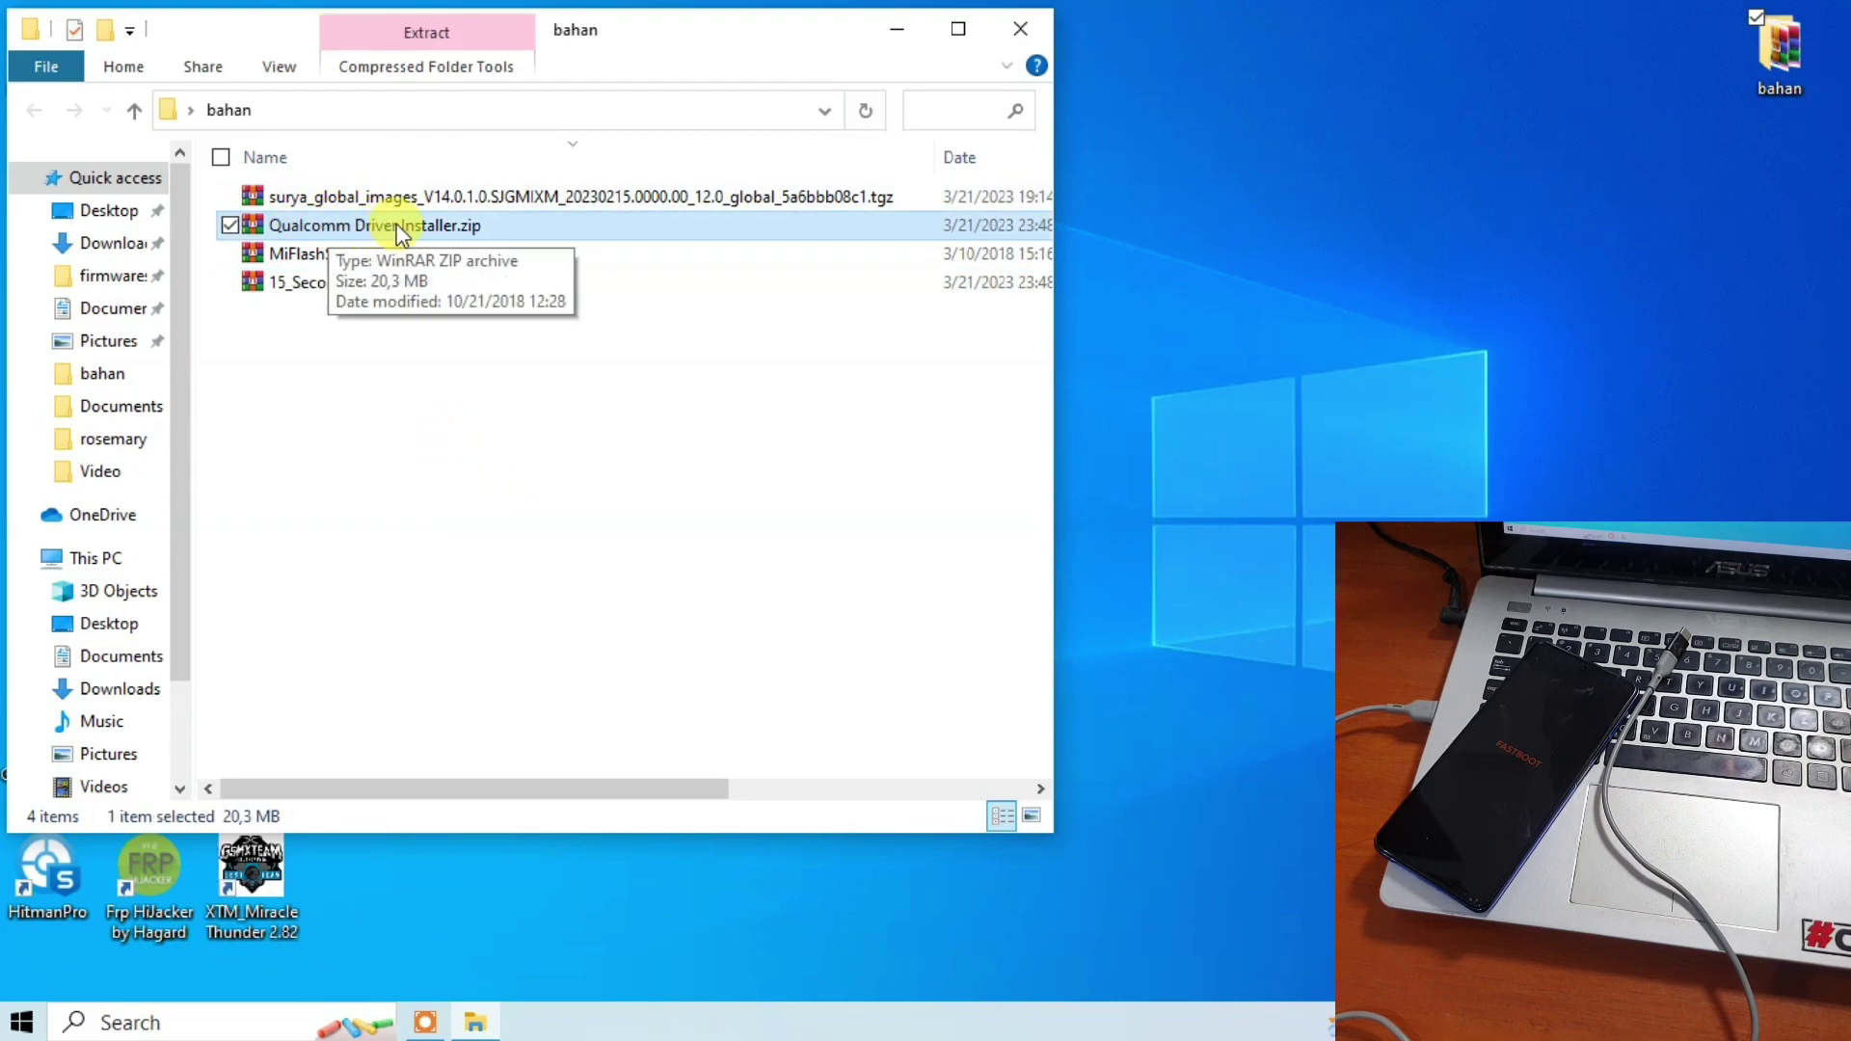
pyautogui.doubleClick(398, 227)
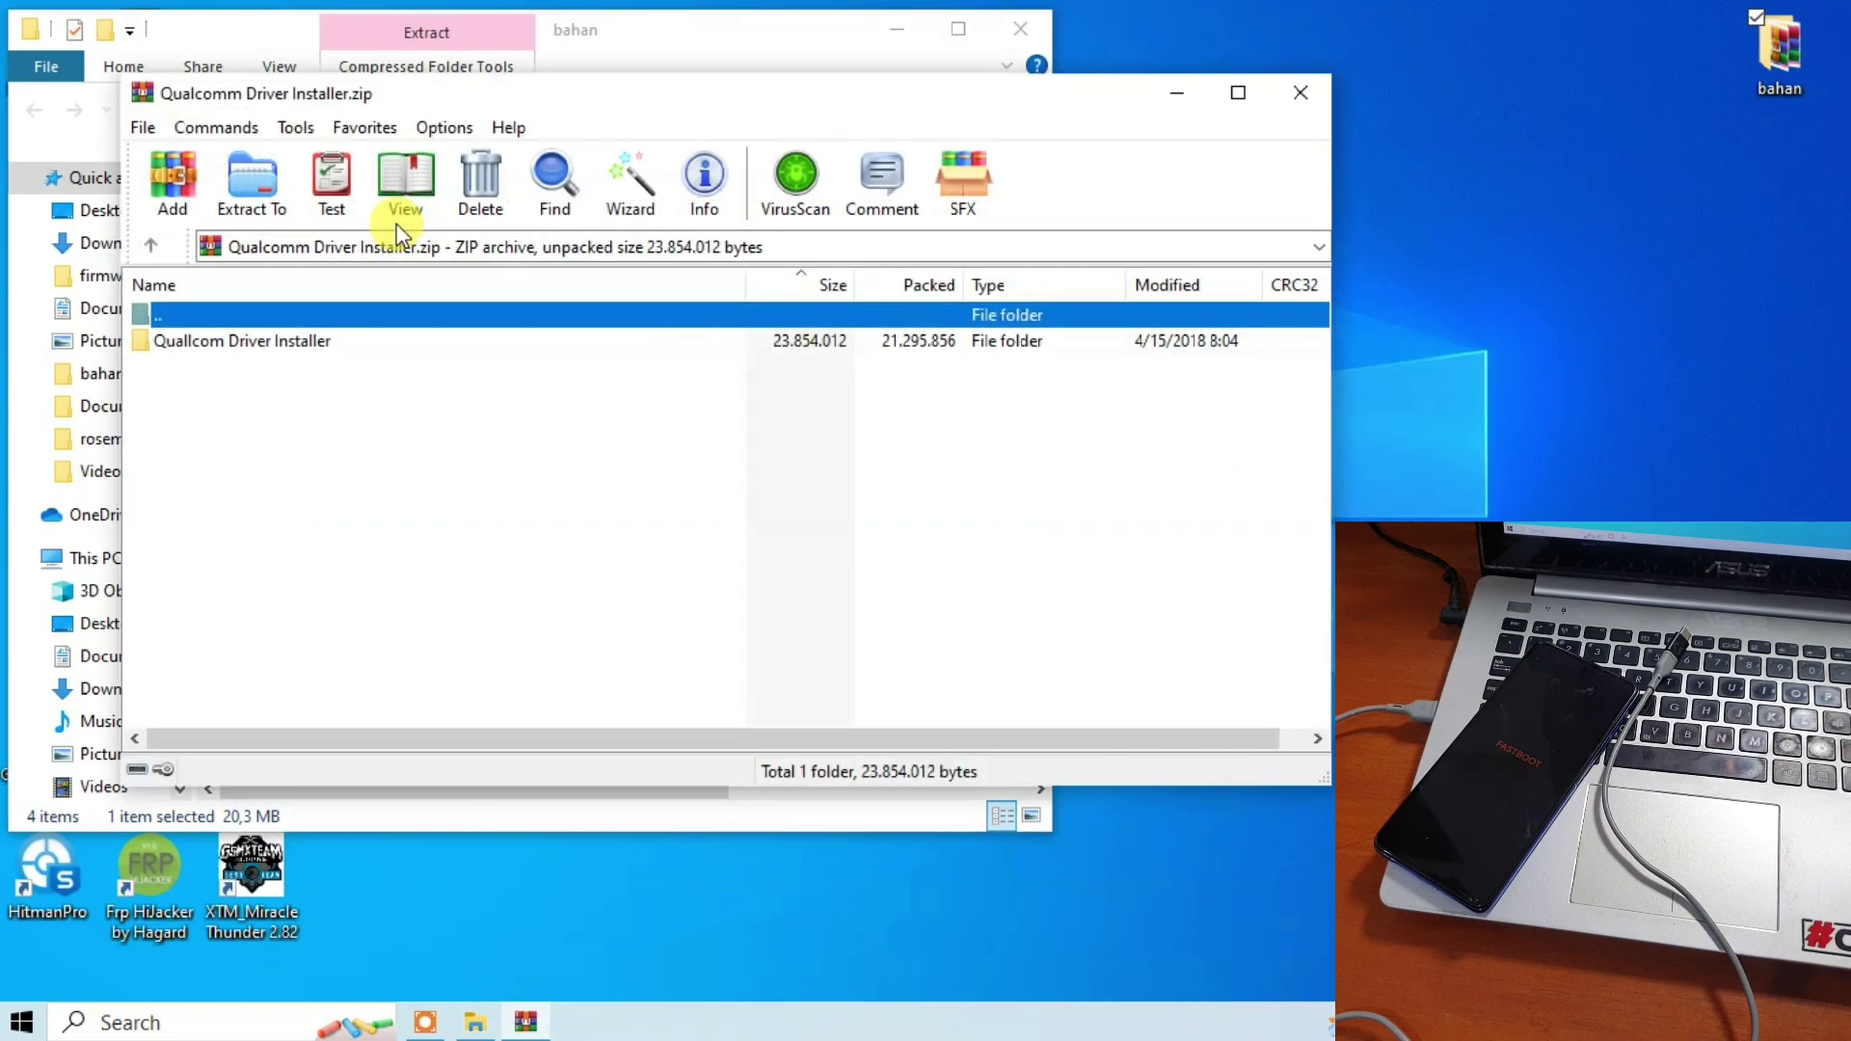
pyautogui.click(314, 345)
pyautogui.click(207, 400)
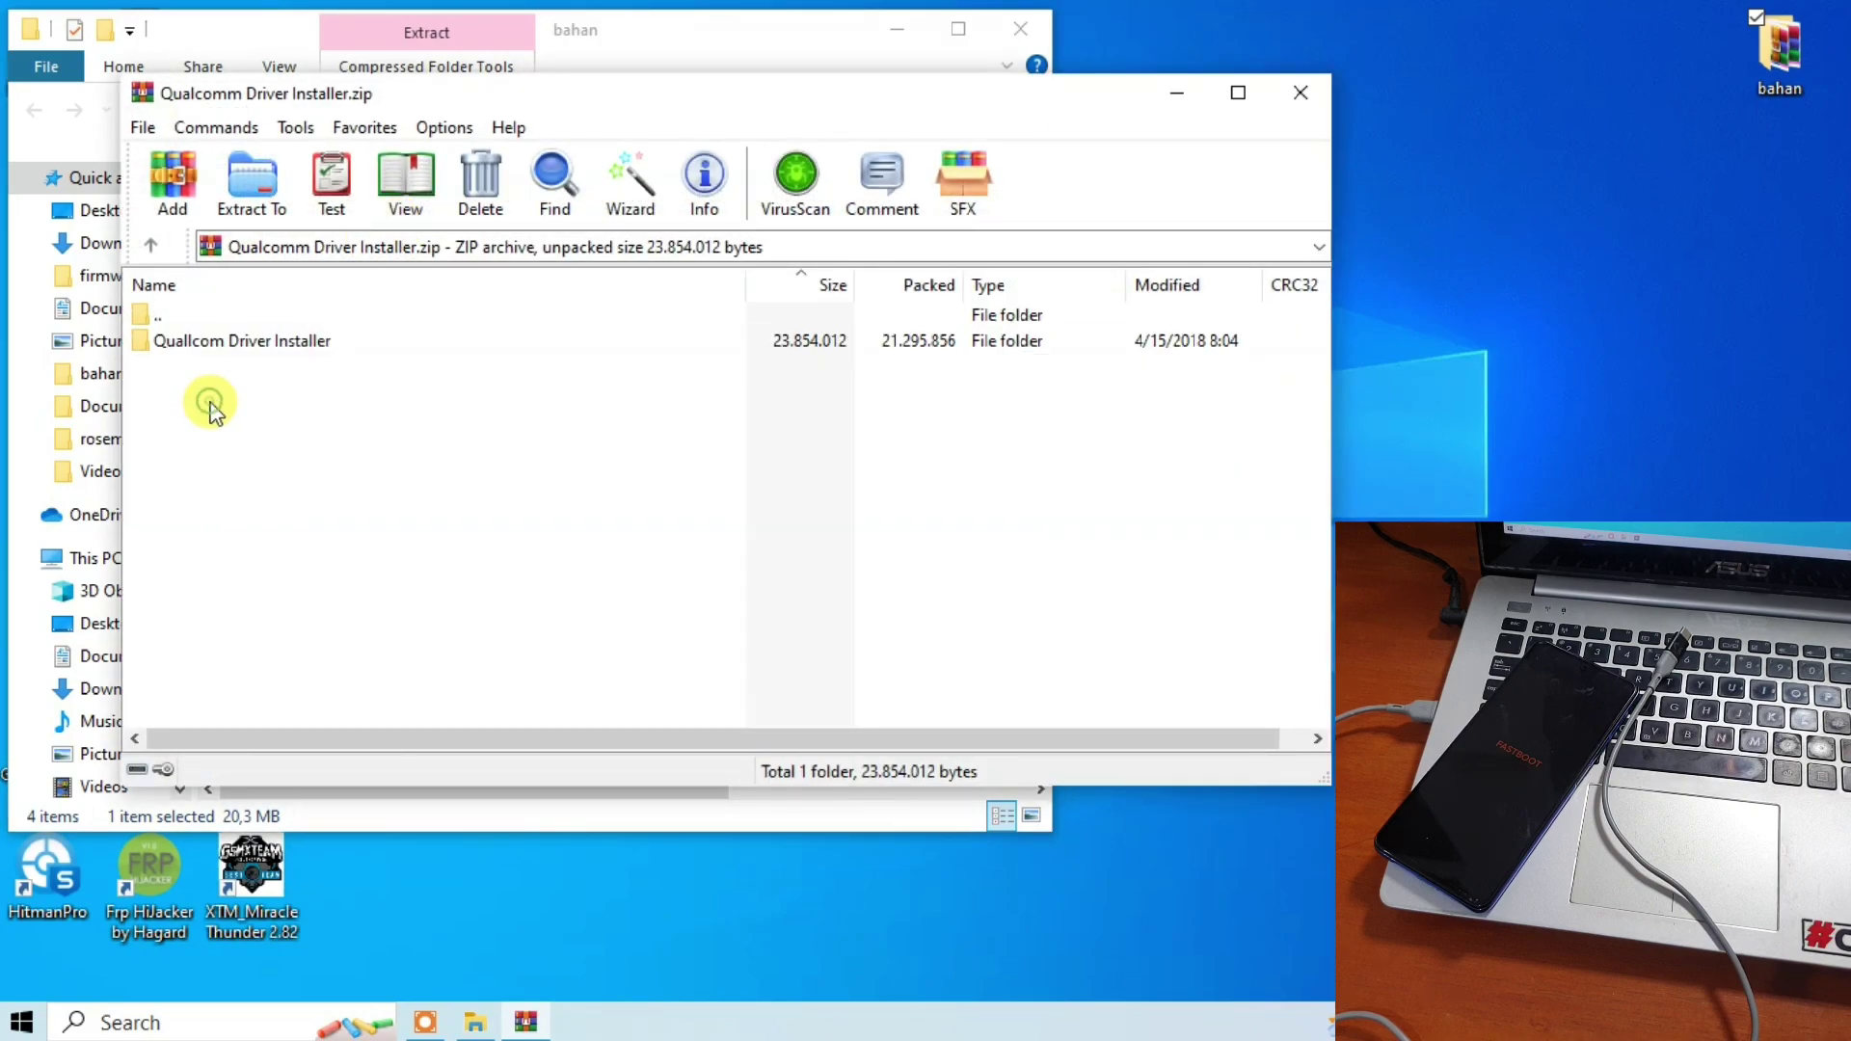
pyautogui.doubleClick(216, 346)
pyautogui.doubleClick(214, 369)
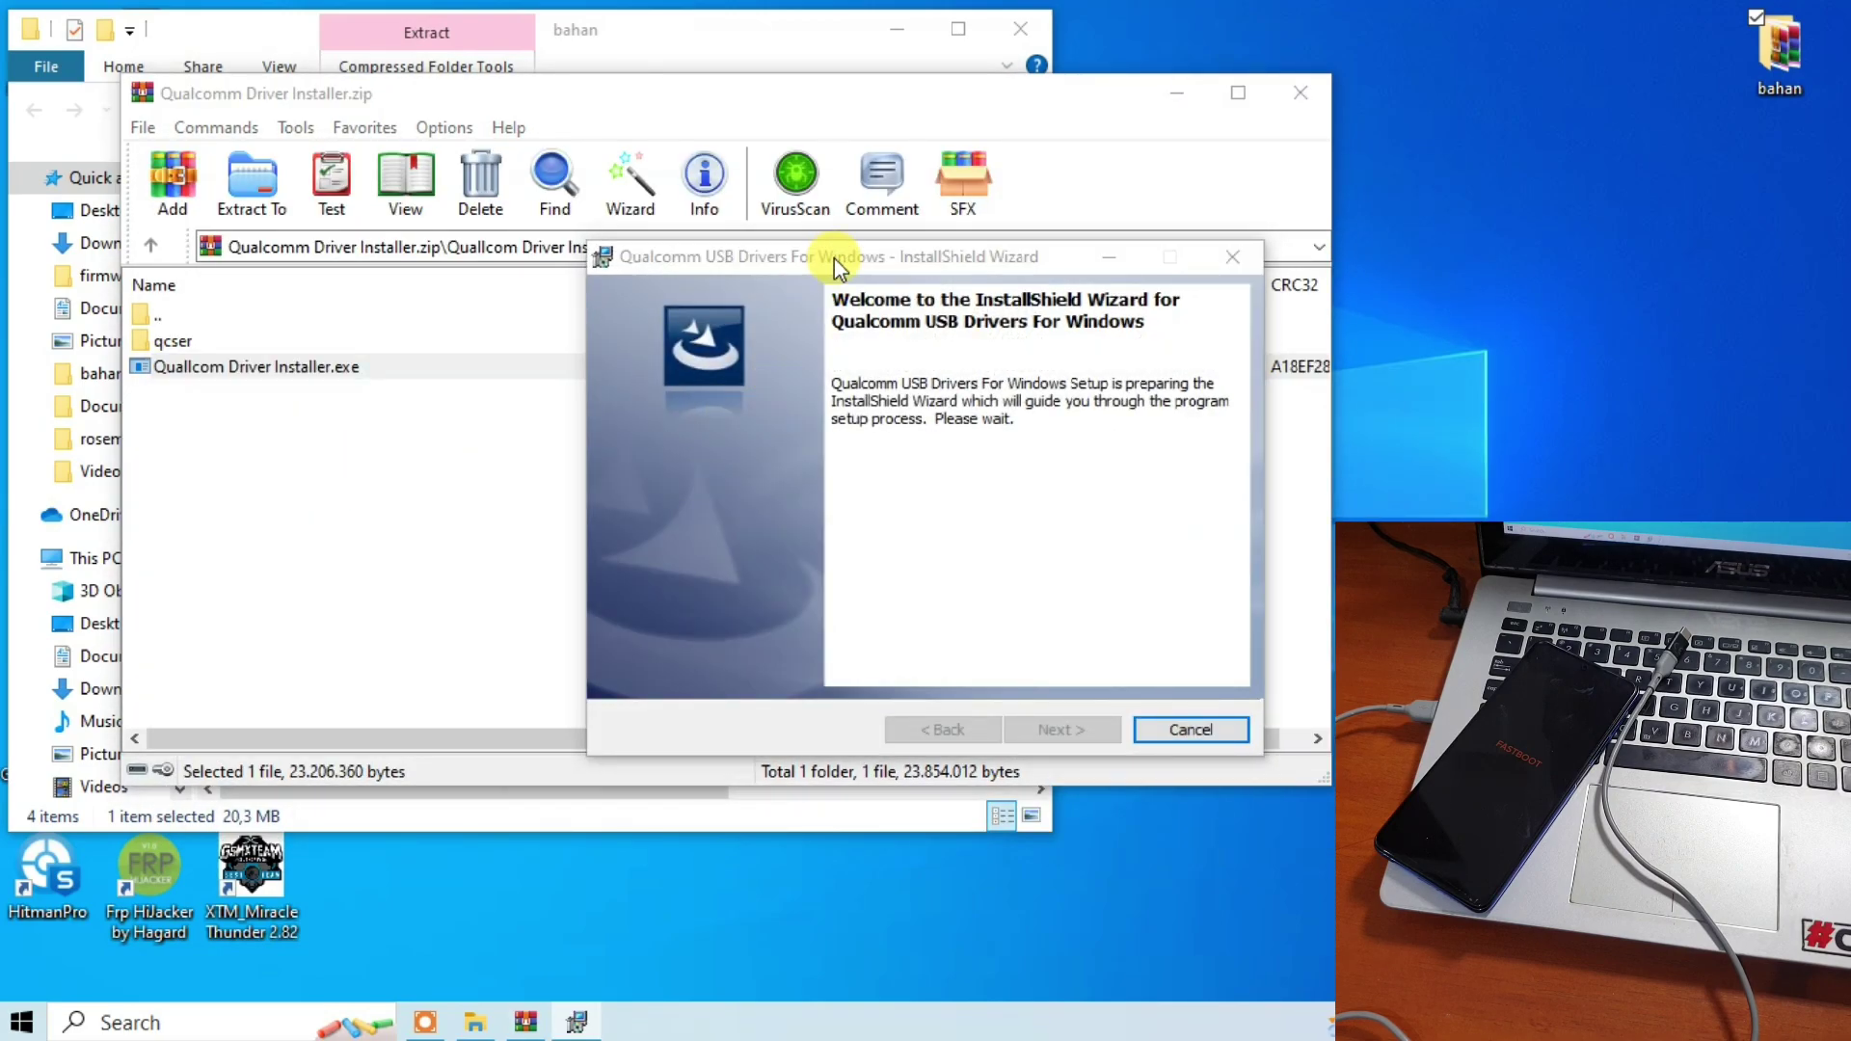
# Install the Qualcomm USB drivers with the WWAN-DHCP setup type, accepting the license terms, and close the driver archive.
pyautogui.moveTo(788, 267); pyautogui.dragTo(275, 235)
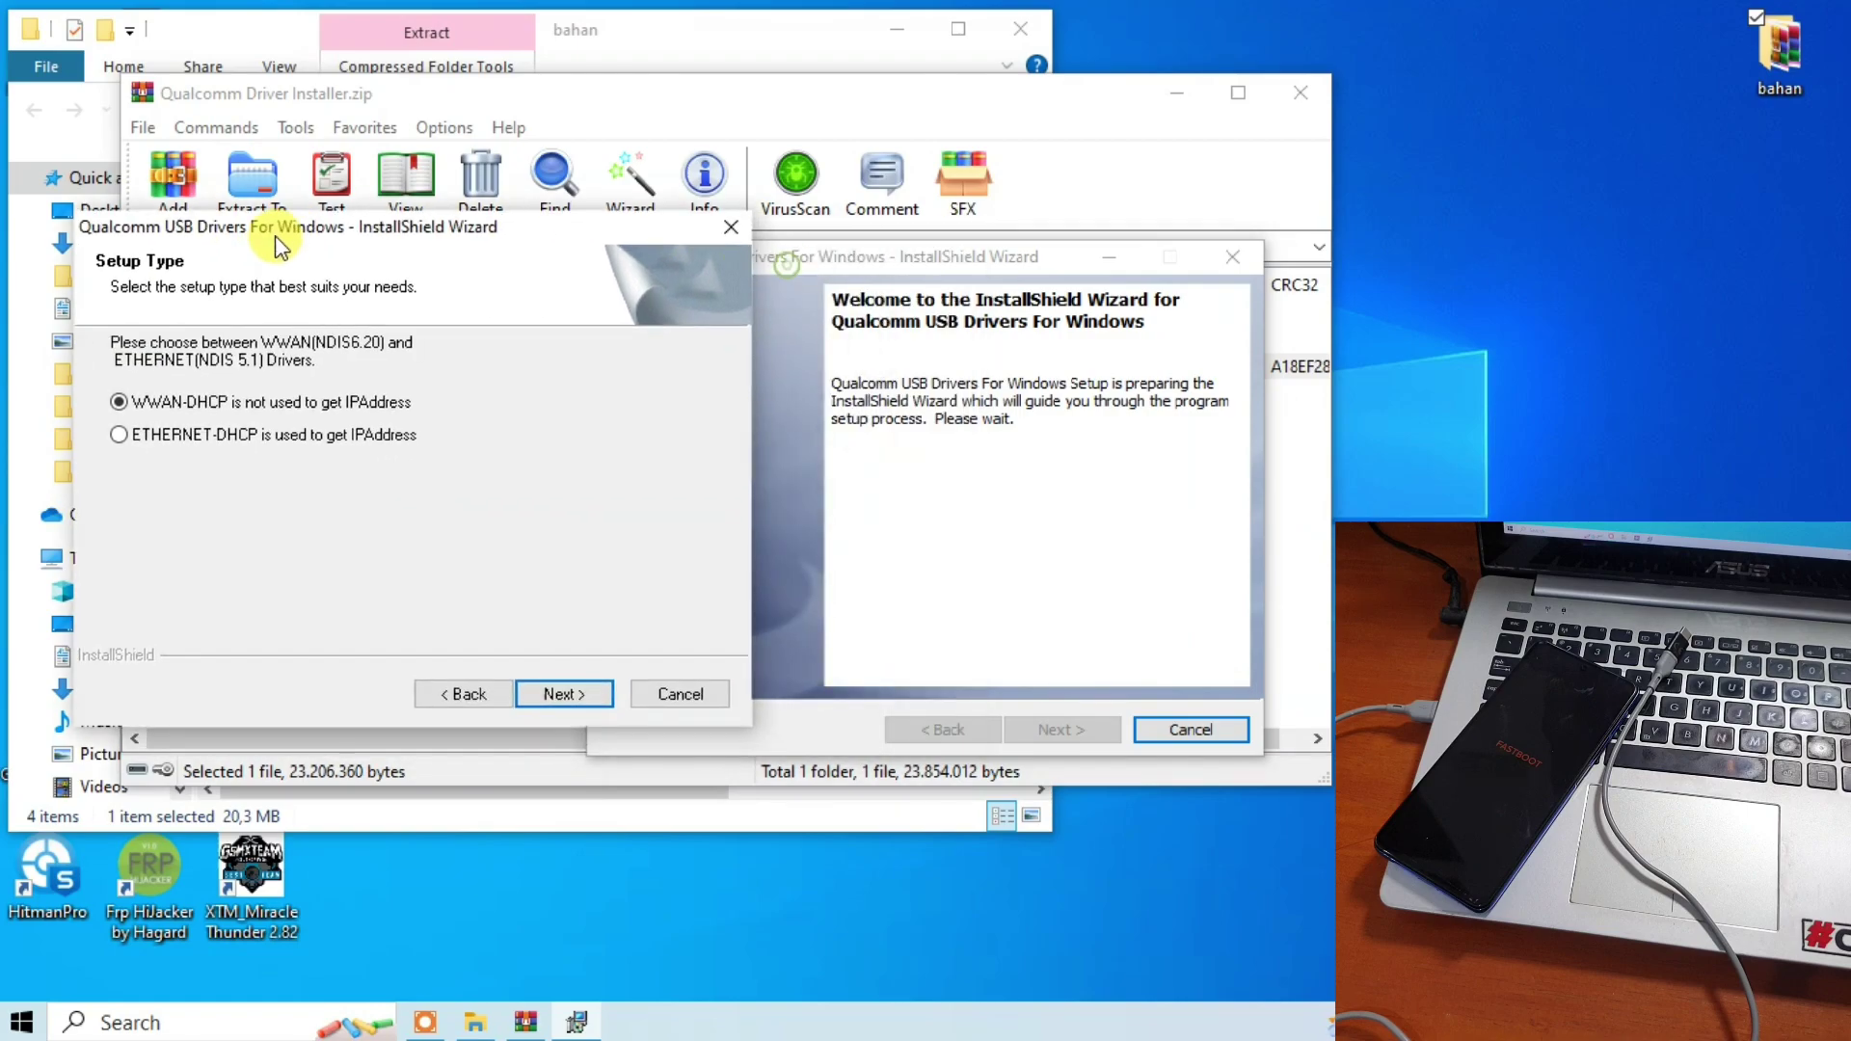
pyautogui.click(561, 695)
pyautogui.moveTo(915, 257); pyautogui.dragTo(388, 219)
pyautogui.click(567, 694)
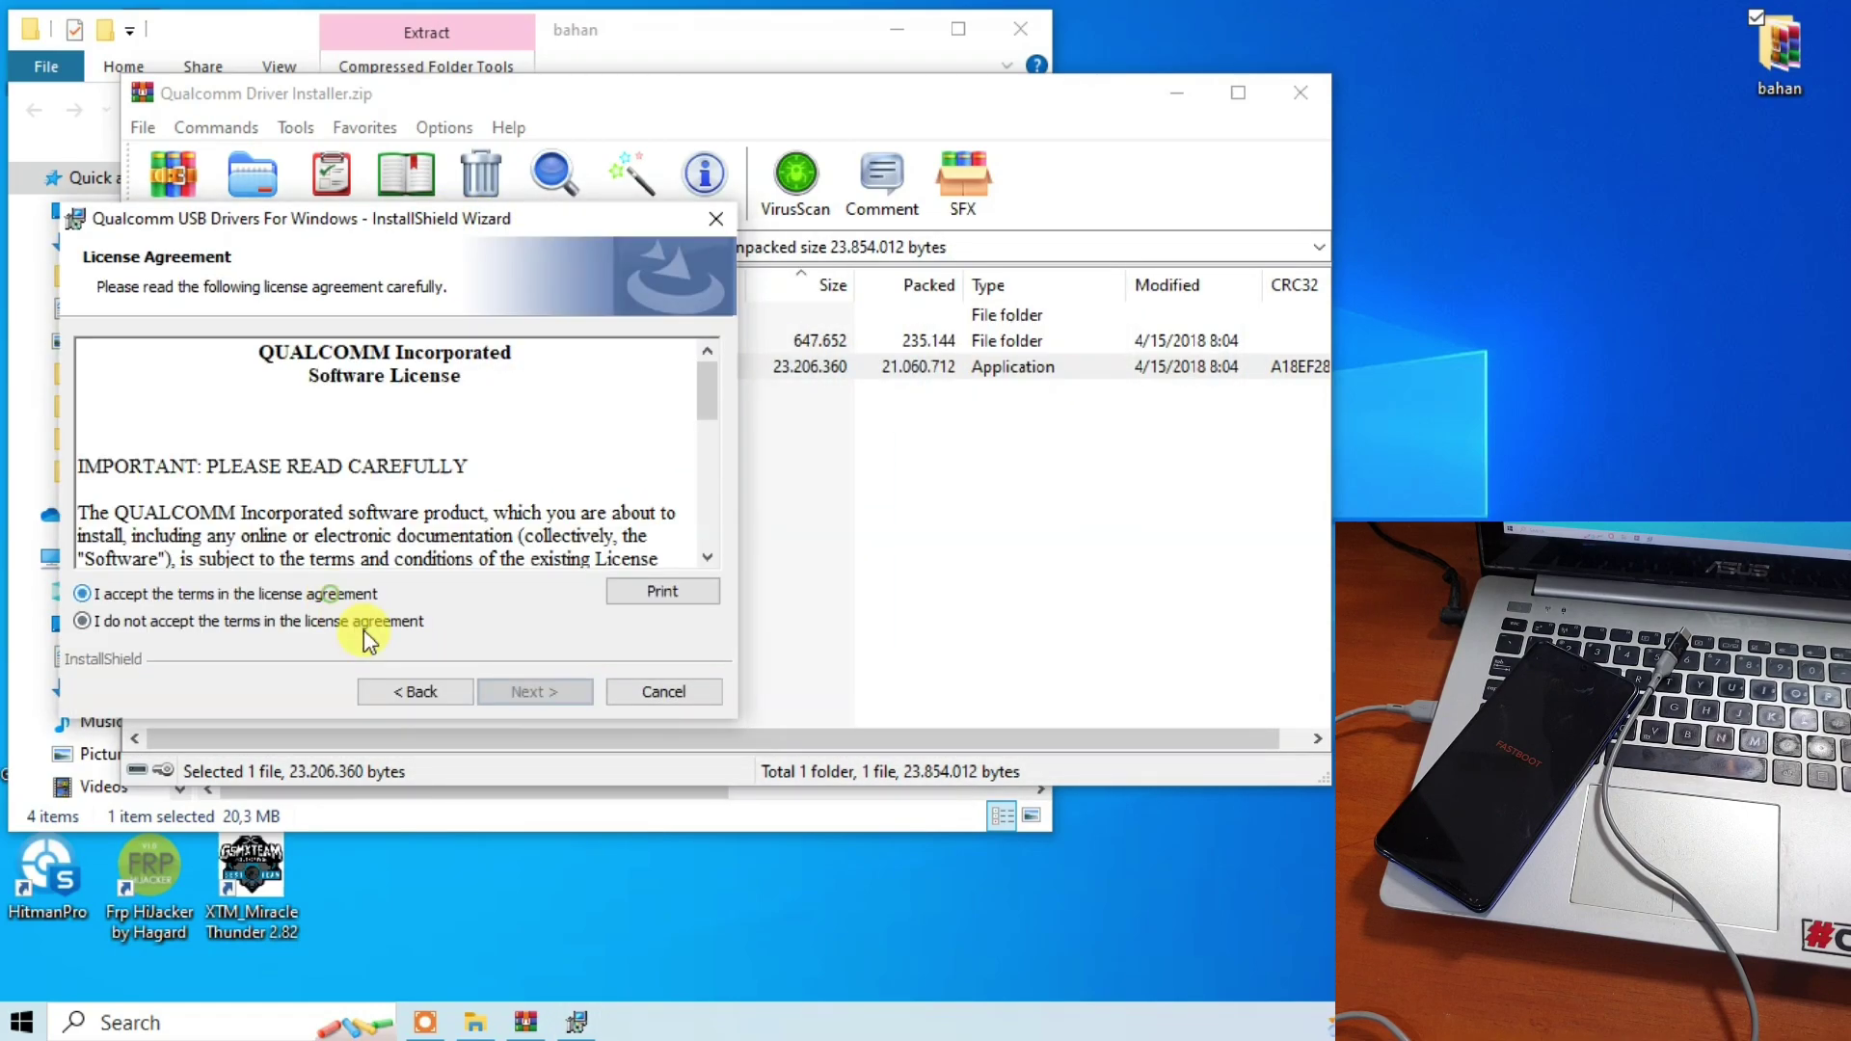
pyautogui.click(557, 693)
pyautogui.click(554, 694)
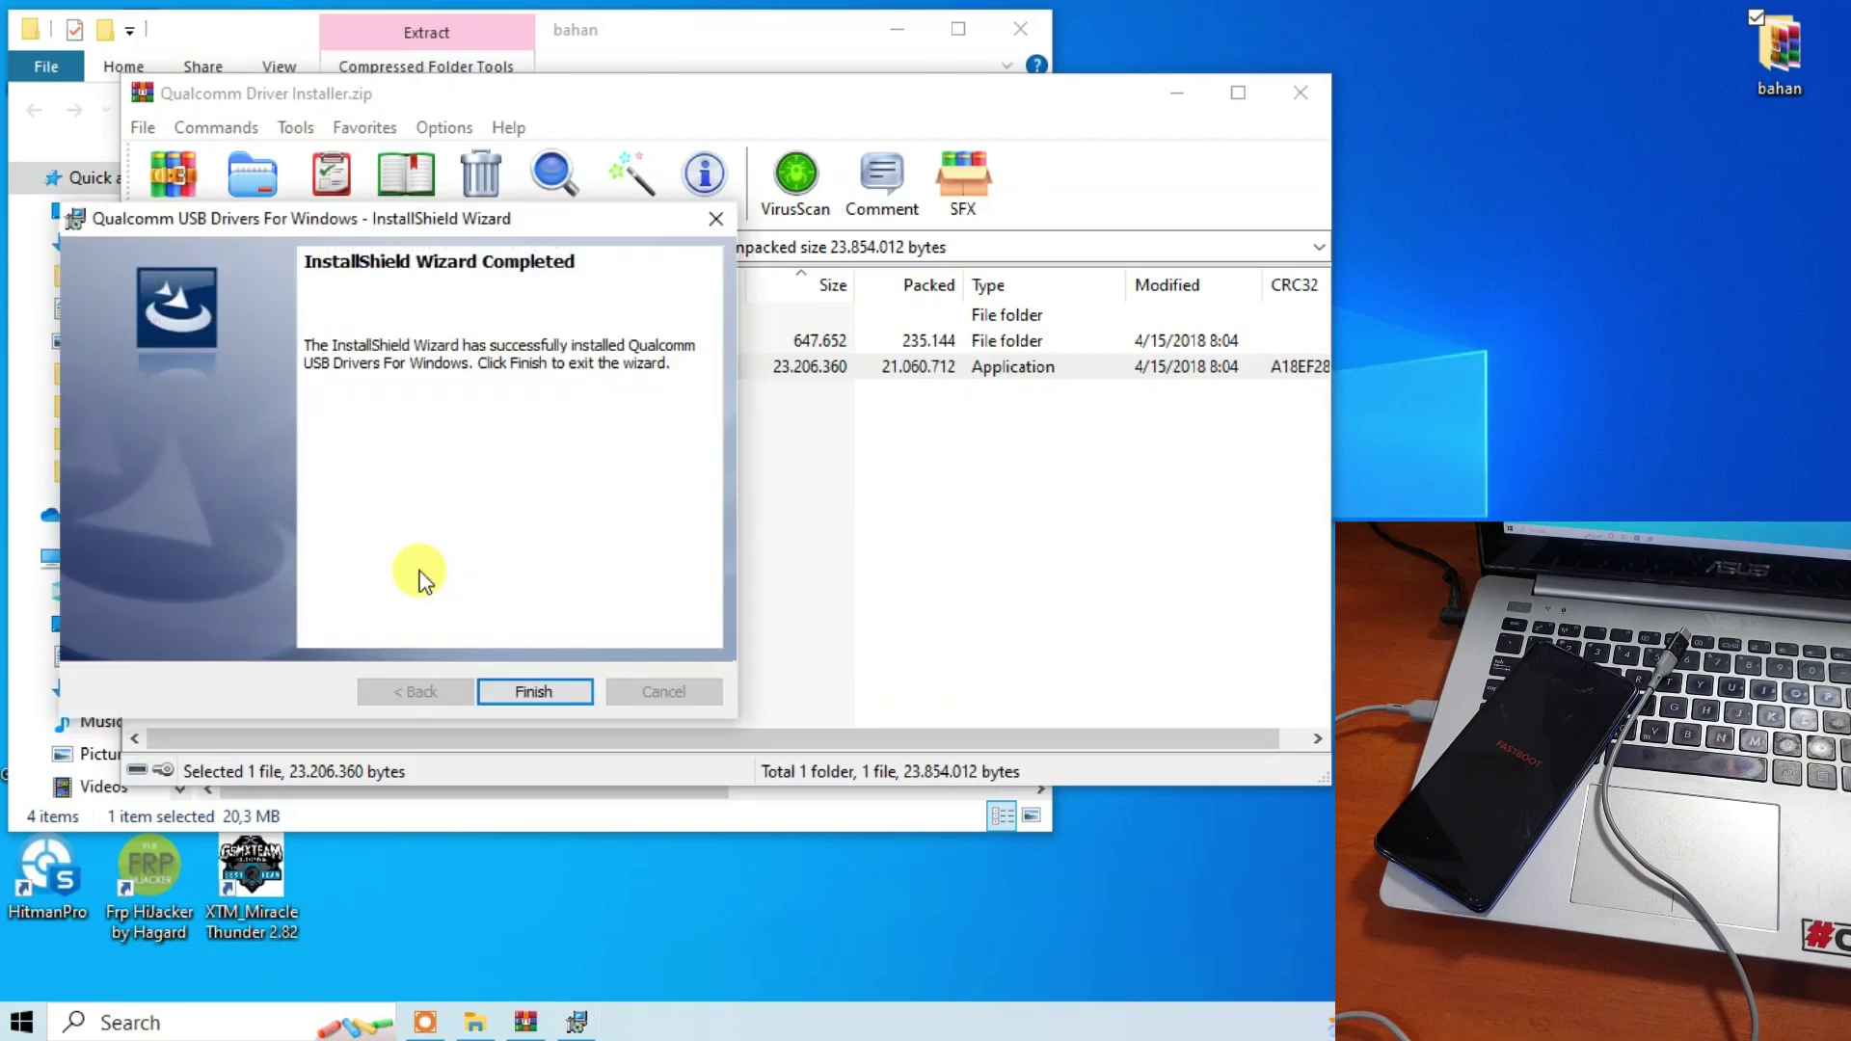
pyautogui.click(529, 695)
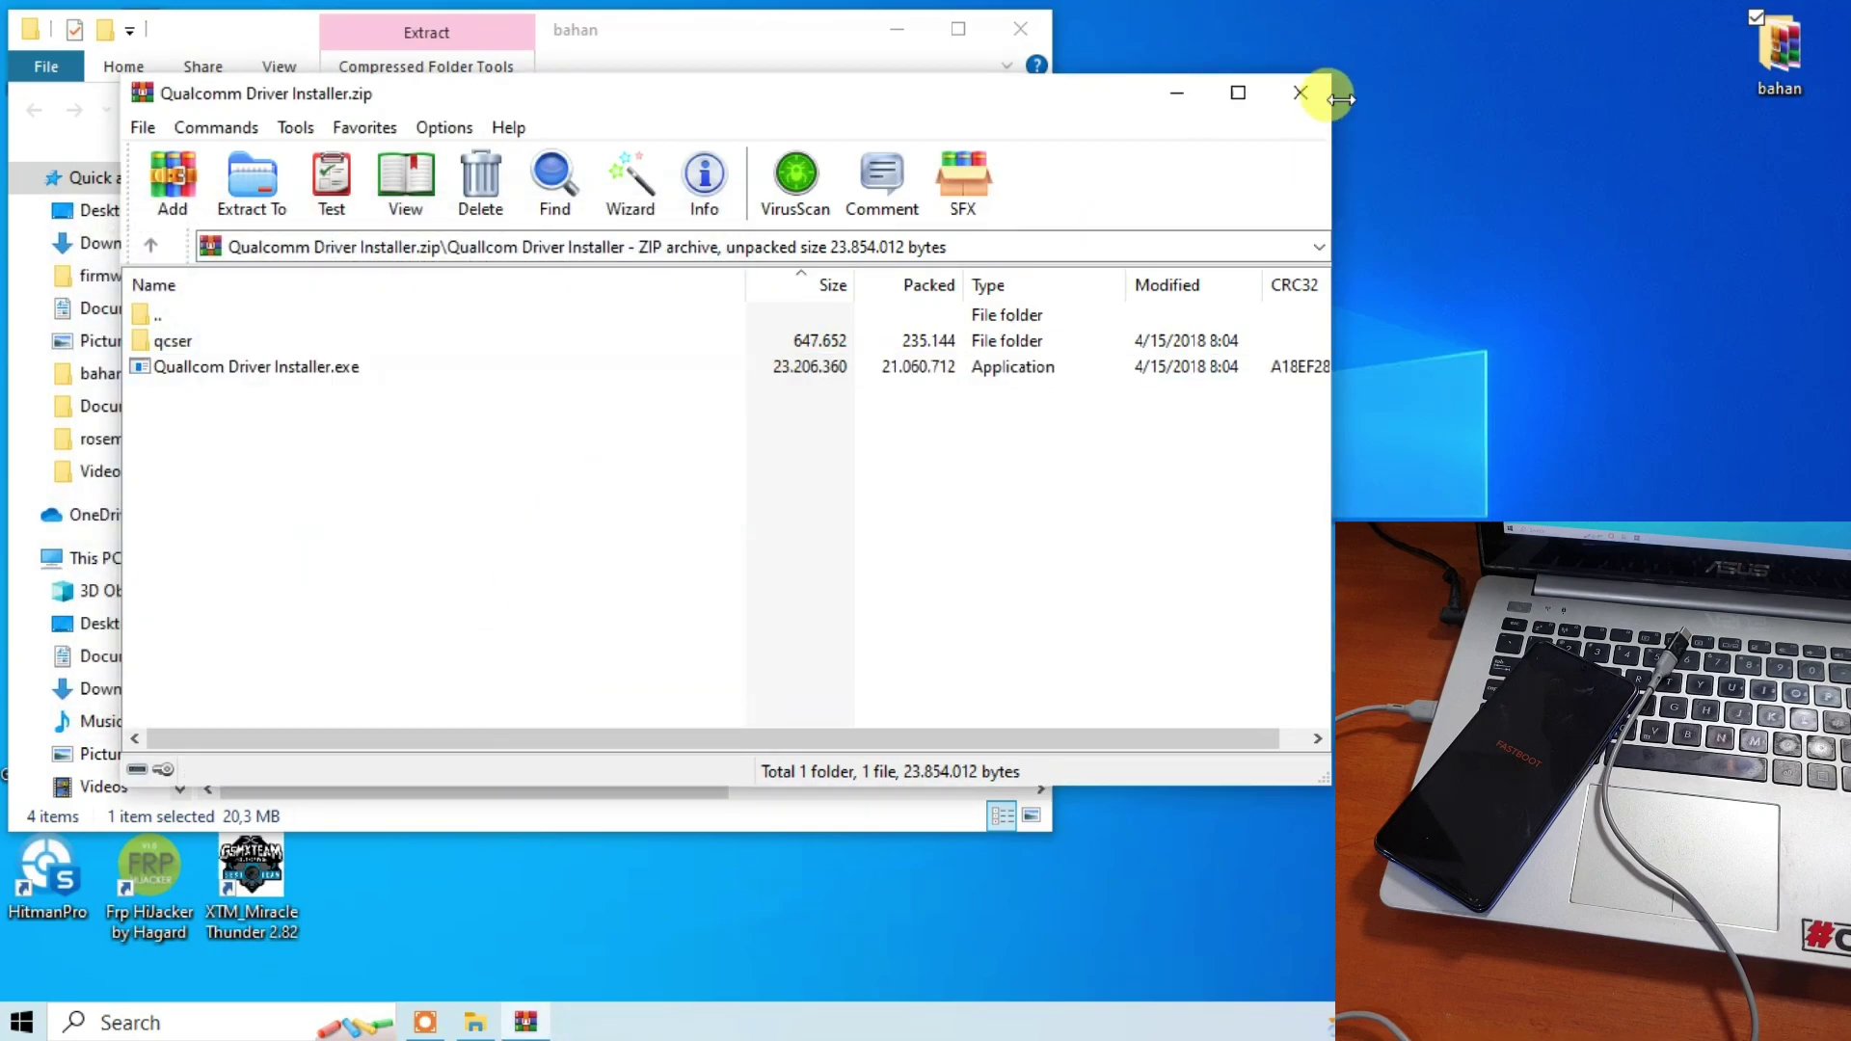
pyautogui.click(1323, 97)
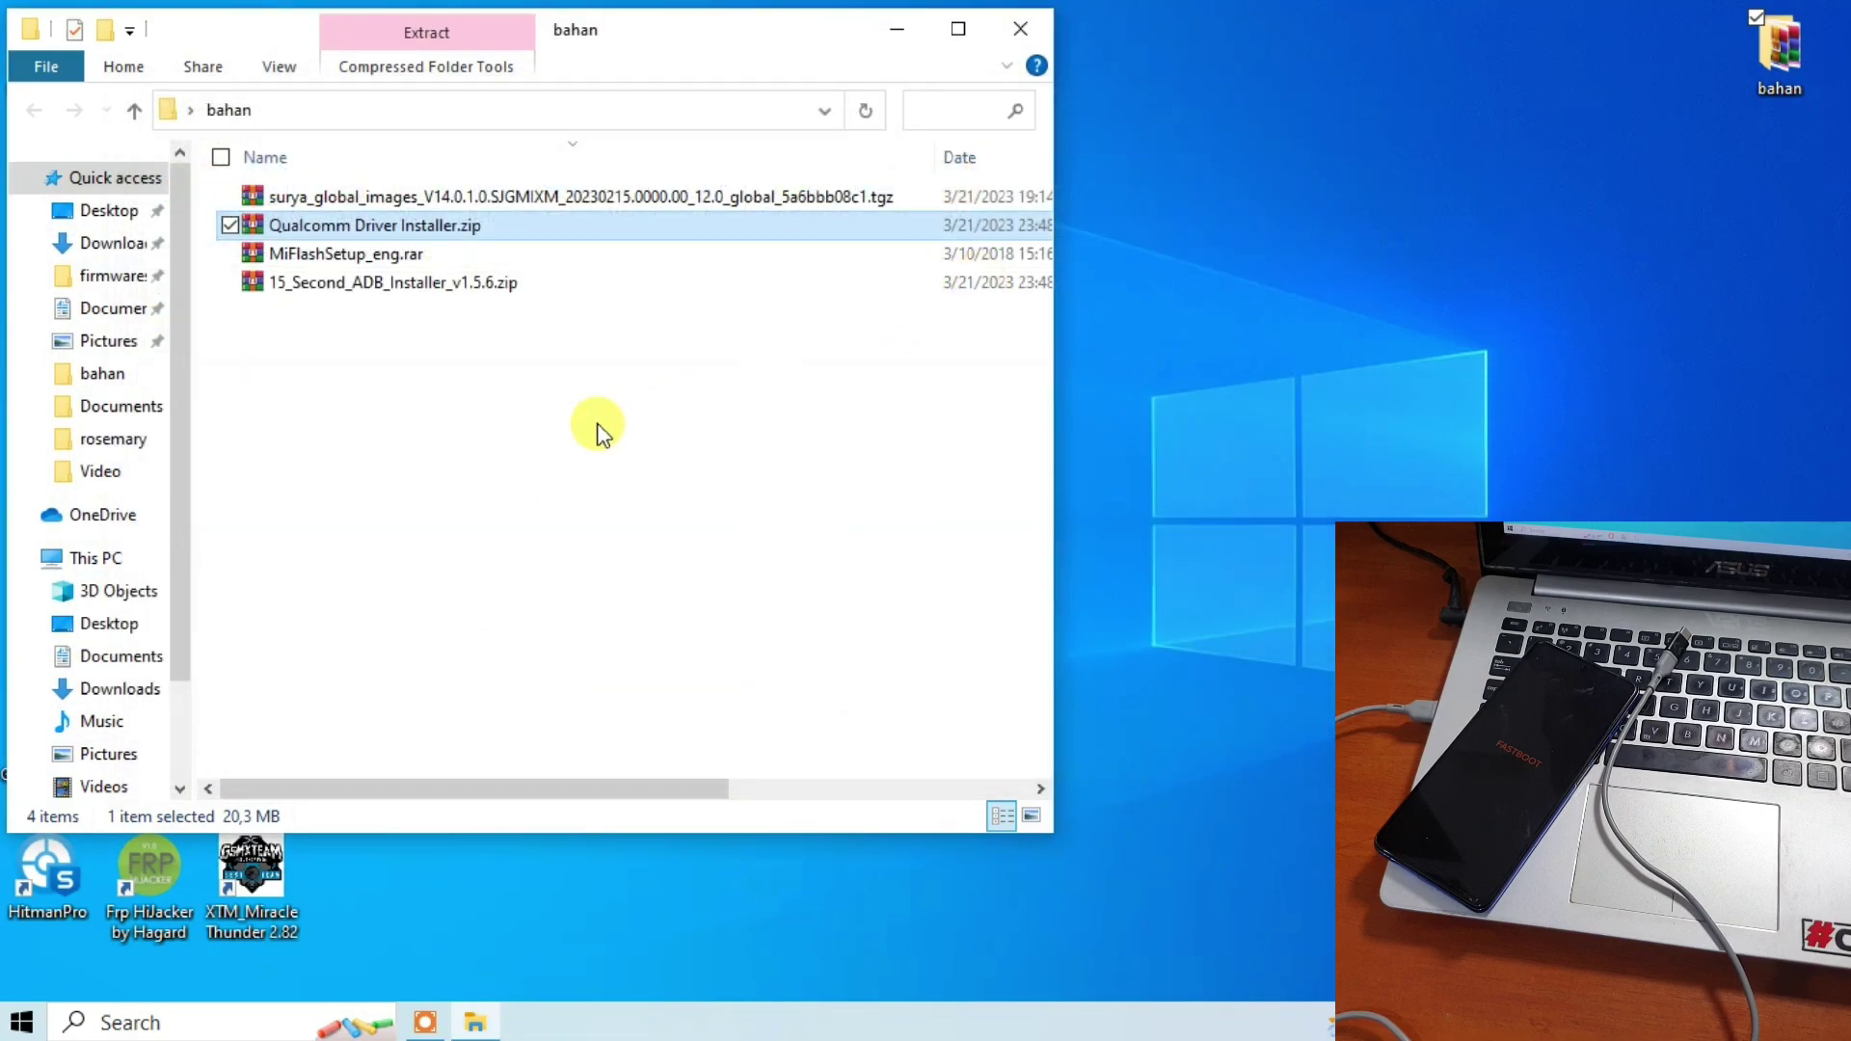
pyautogui.click(374, 223)
pyautogui.click(379, 282)
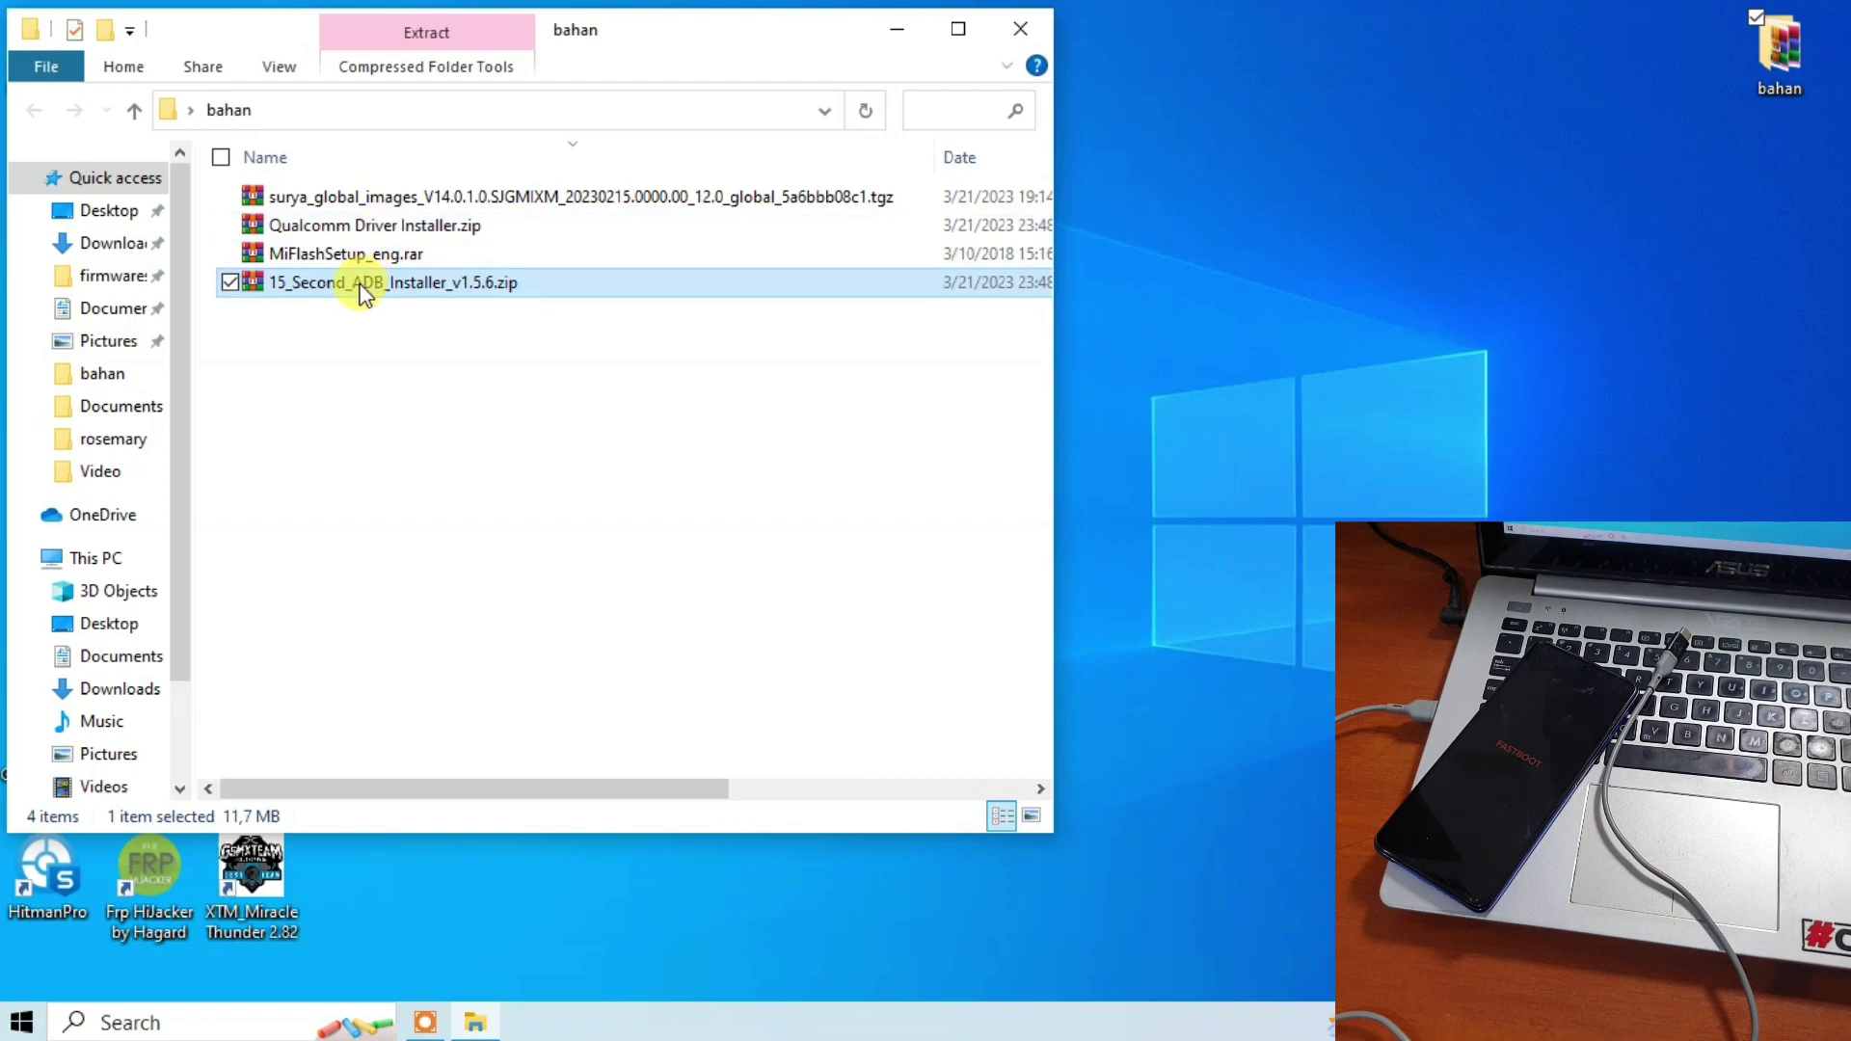
pyautogui.click(382, 228)
pyautogui.click(430, 484)
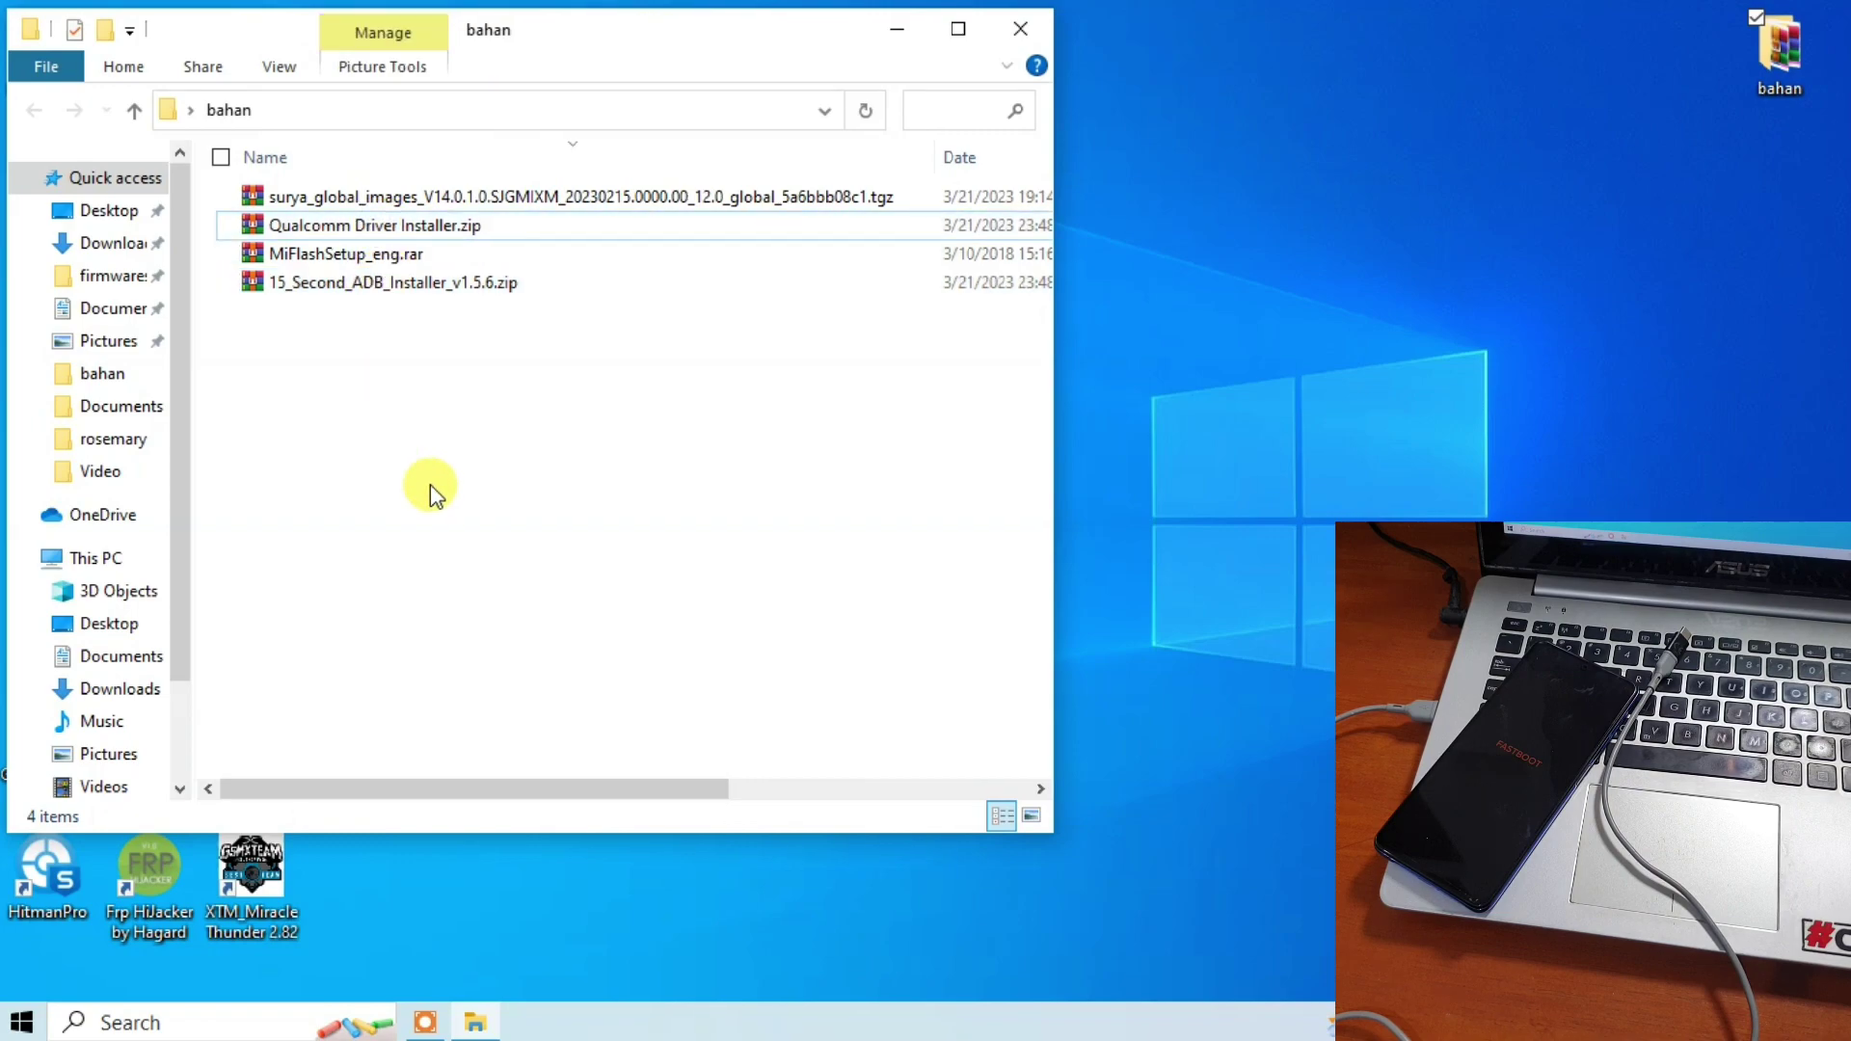
# Open the surya_global_images_V14.0.1.0.SJGMIXM firmware .tgz archive in the bahan folder.
pyautogui.click(468, 198)
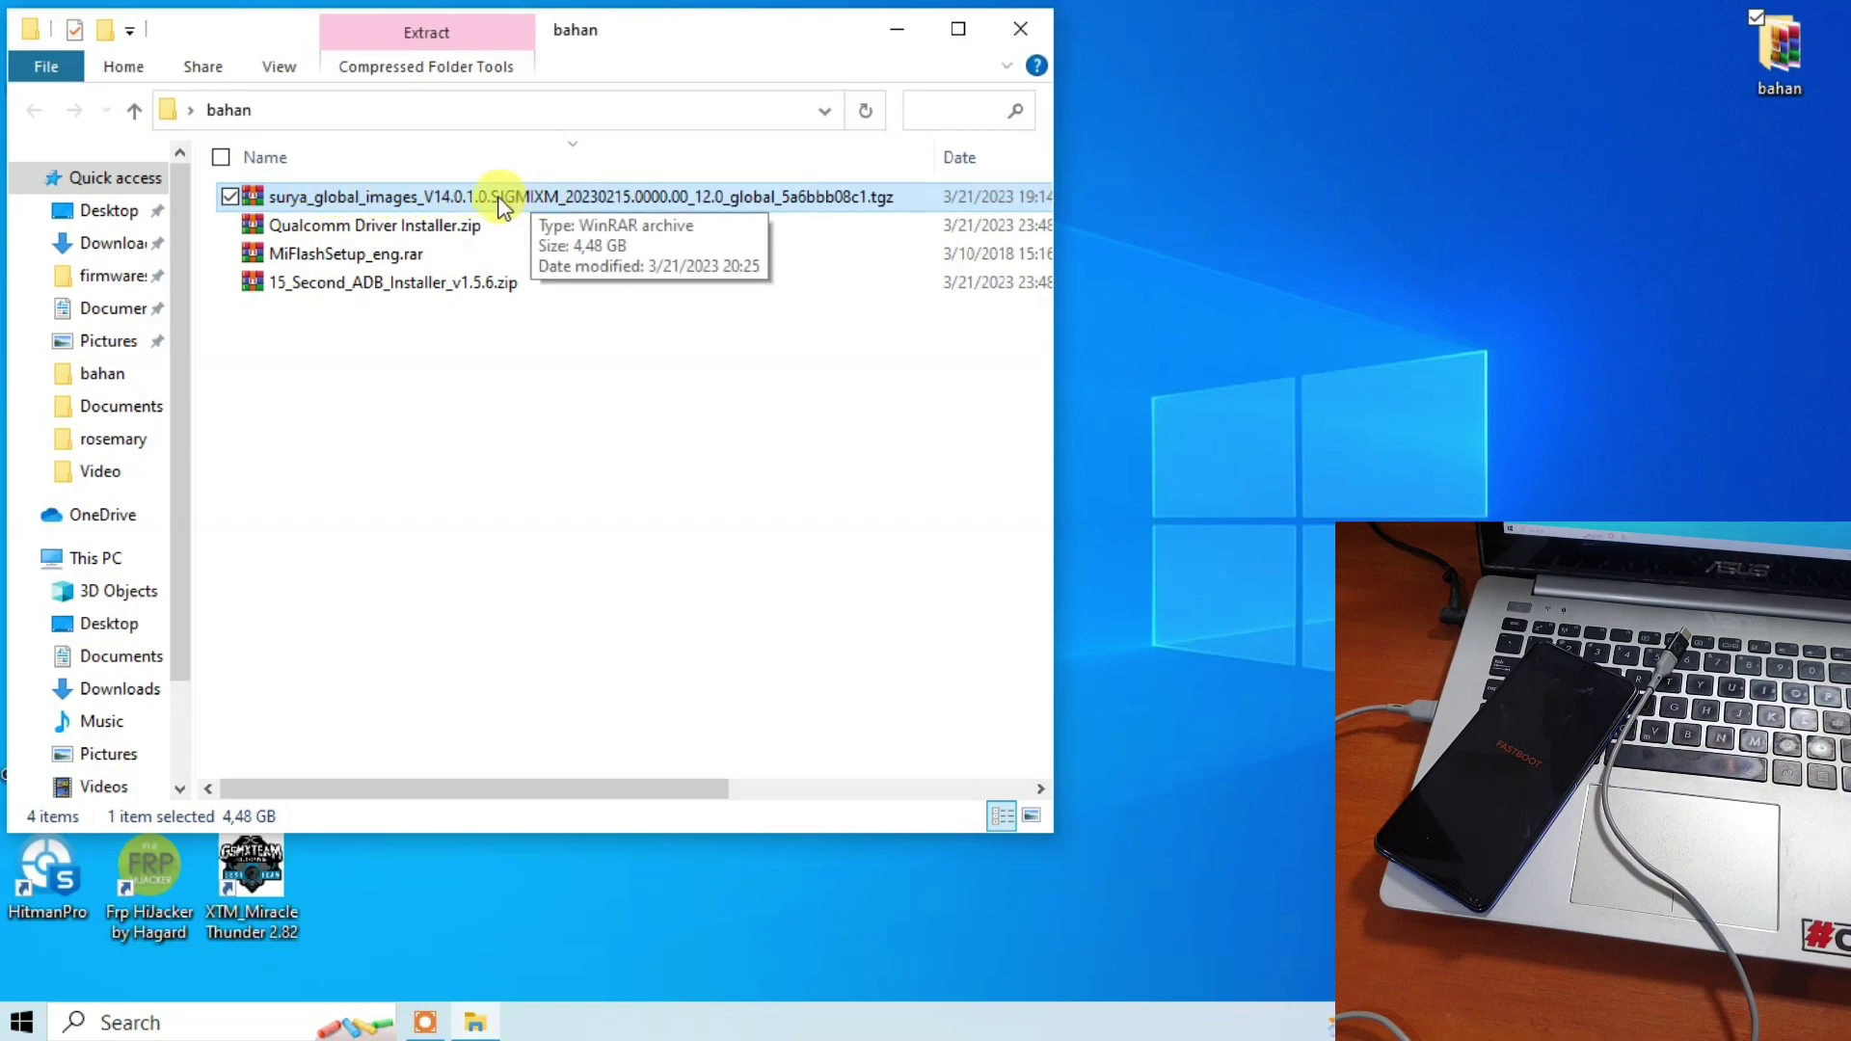
pyautogui.doubleClick(407, 194)
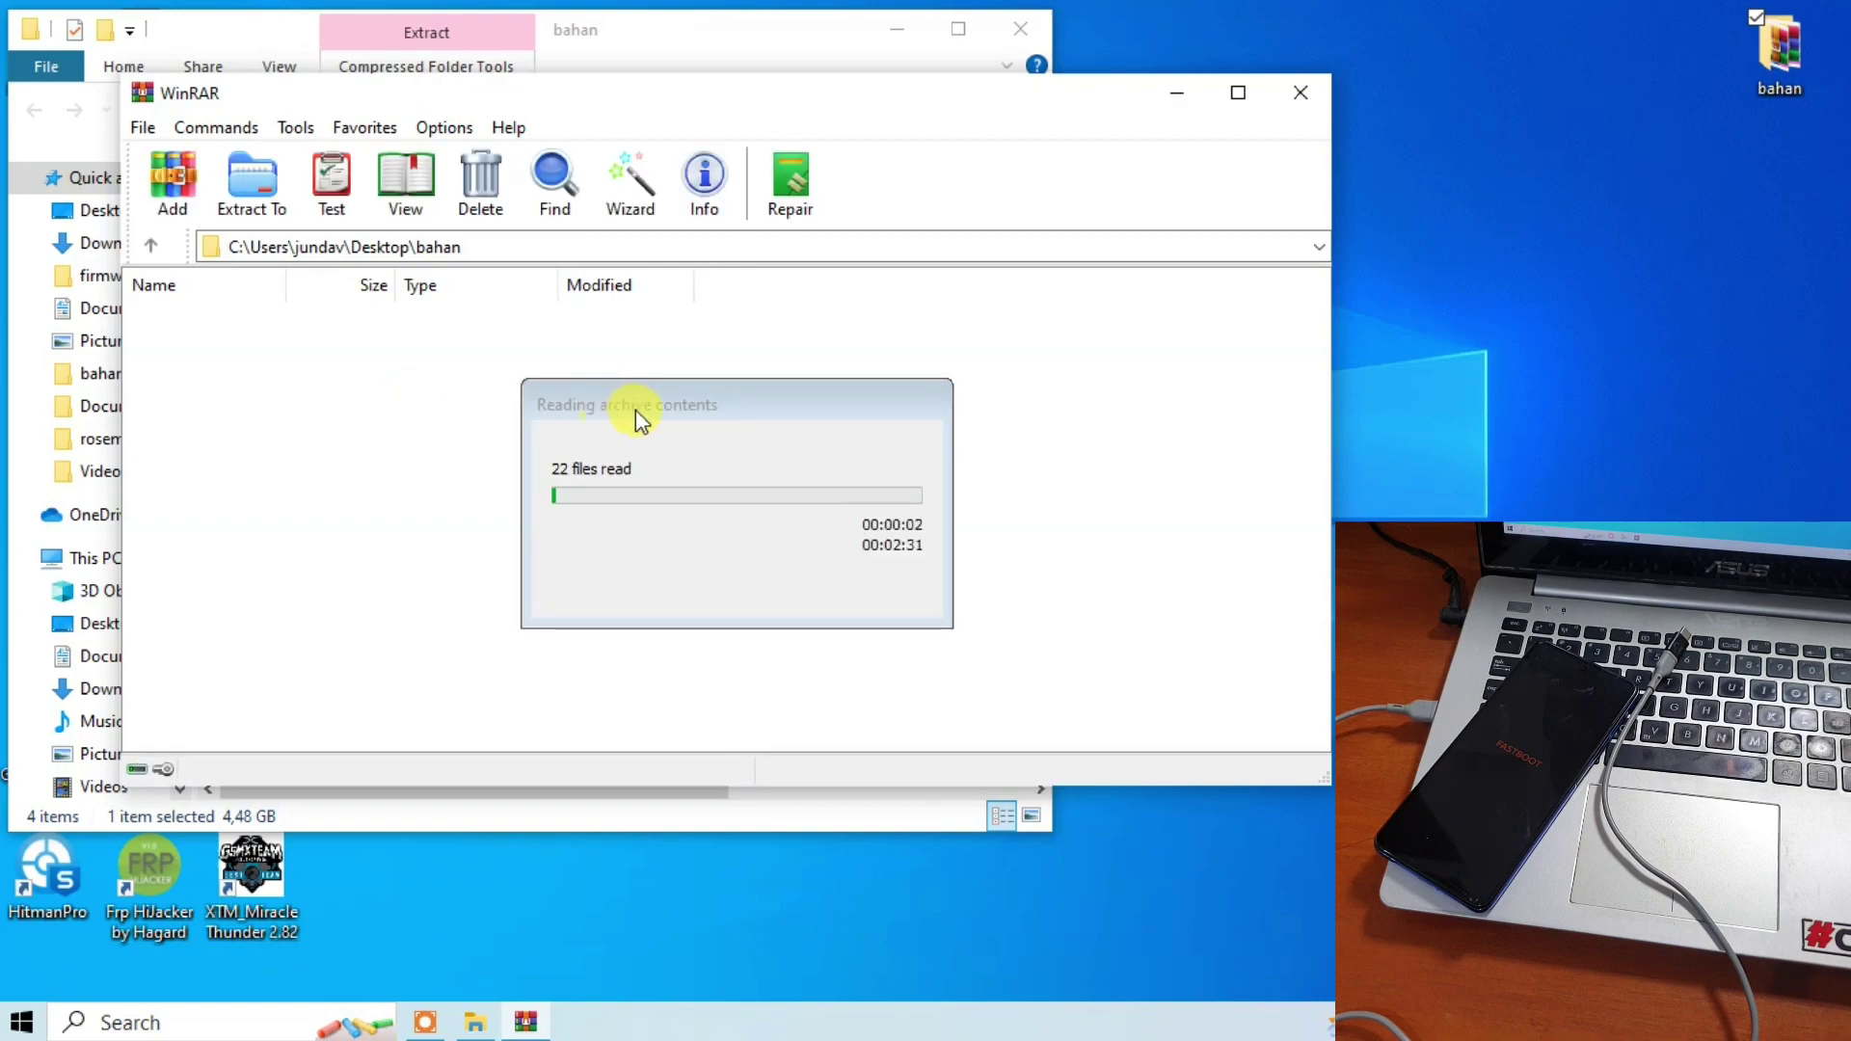
pyautogui.moveTo(431, 403); pyautogui.dragTo(384, 389)
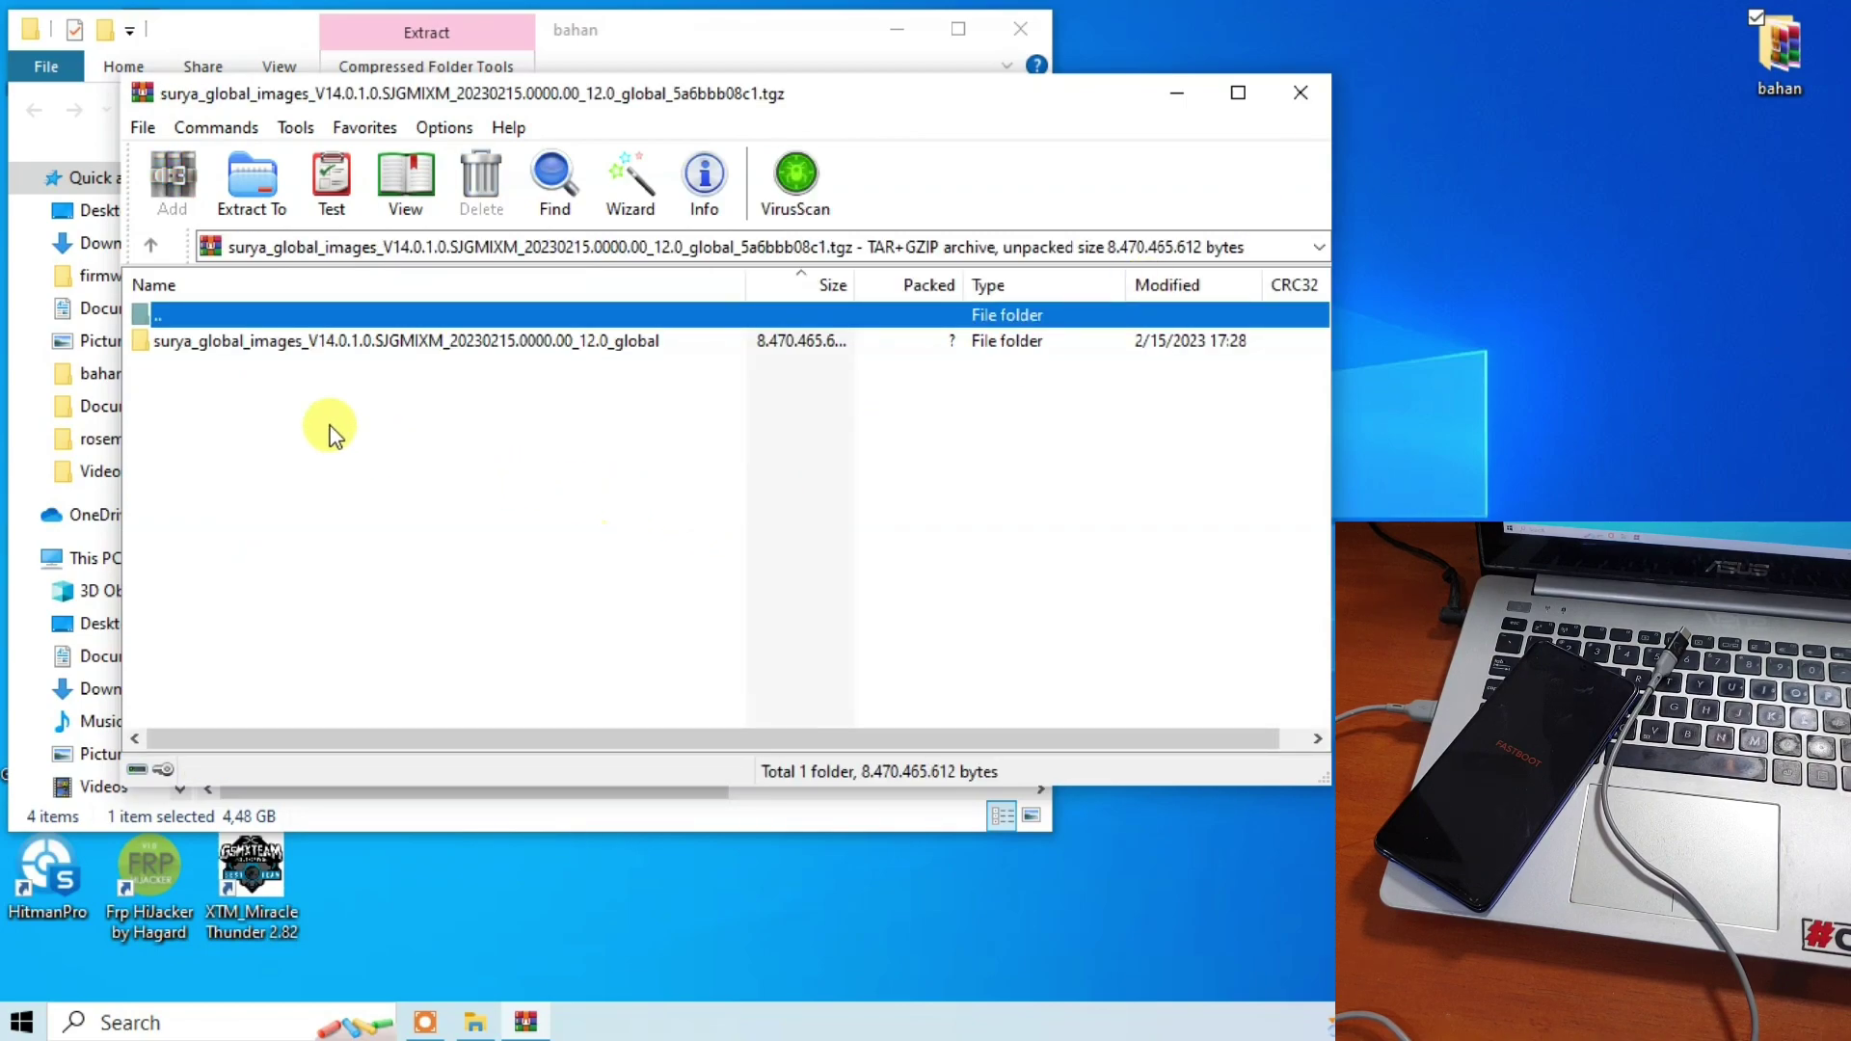
# Extract the surya_global_images_V14.0.1.0.SJGMIXM_20230215.0000.00_12.0_global folder from the archive into the bahan folder on the desktop.
pyautogui.click(263, 341)
pyautogui.click(293, 472)
pyautogui.click(265, 343)
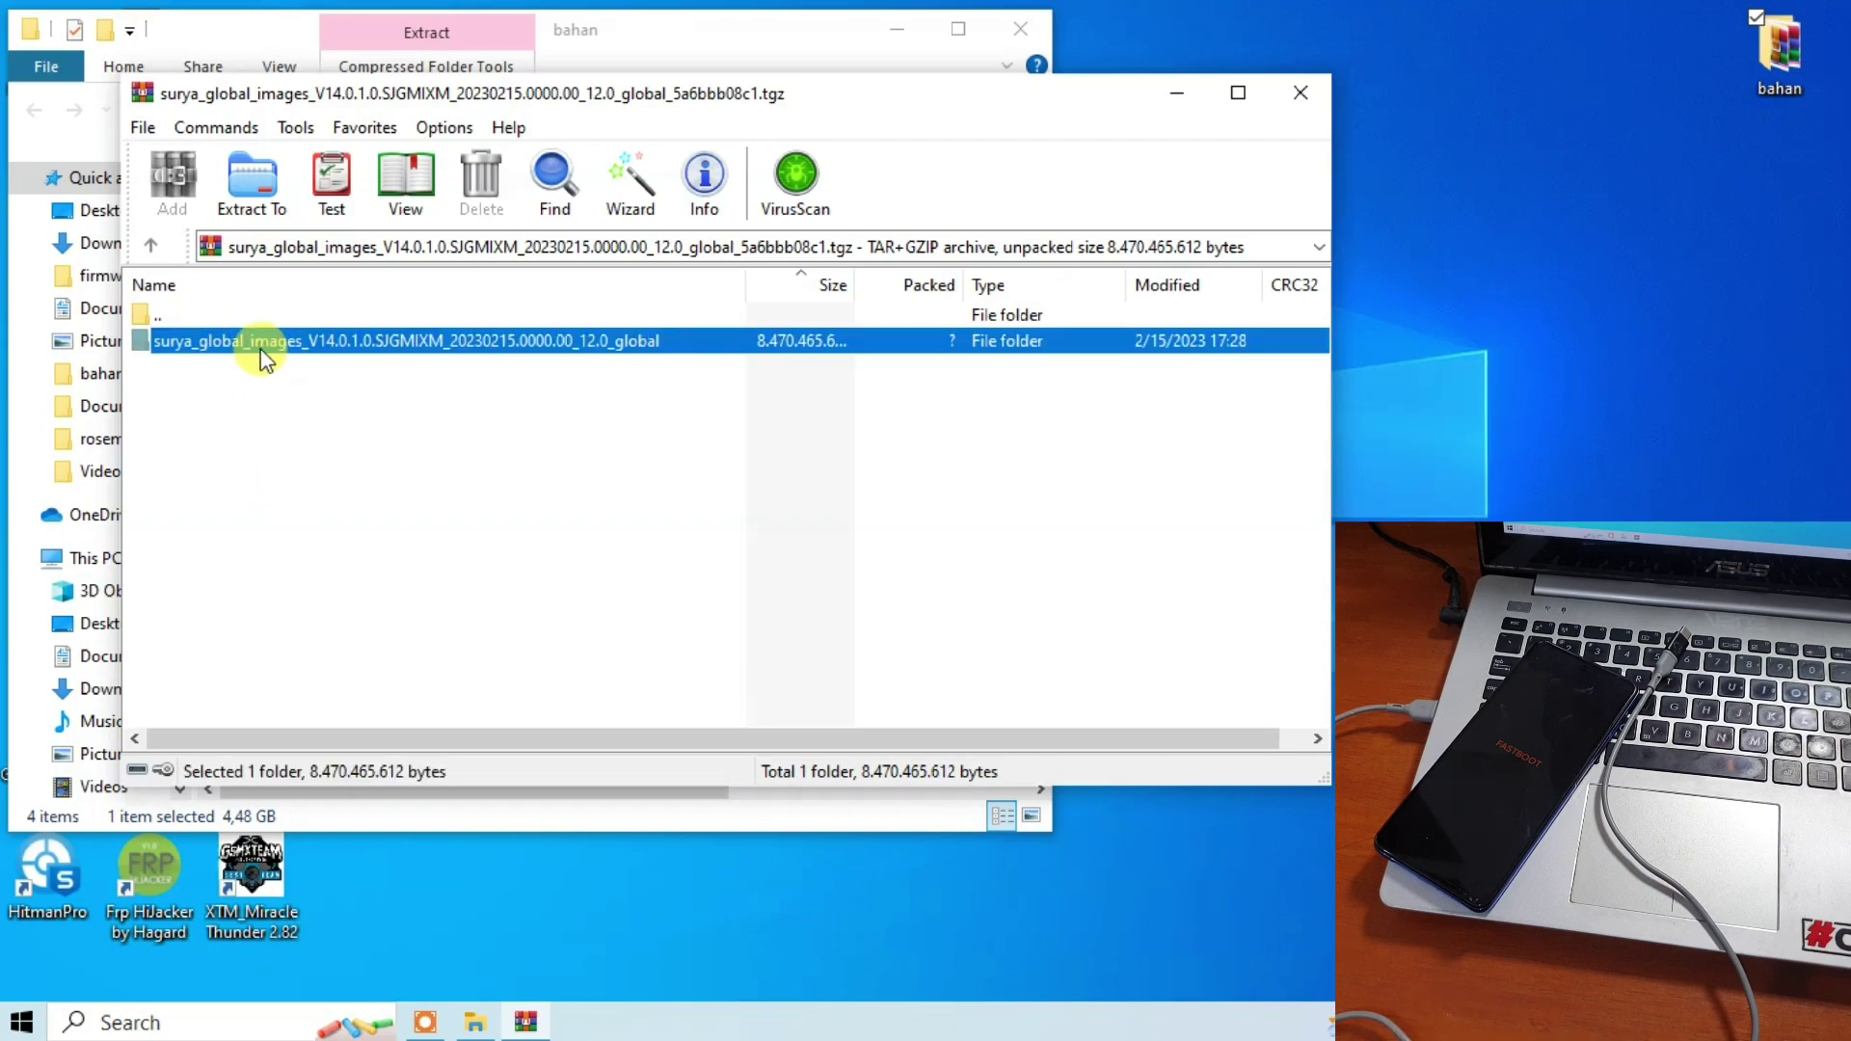
pyautogui.click(247, 424)
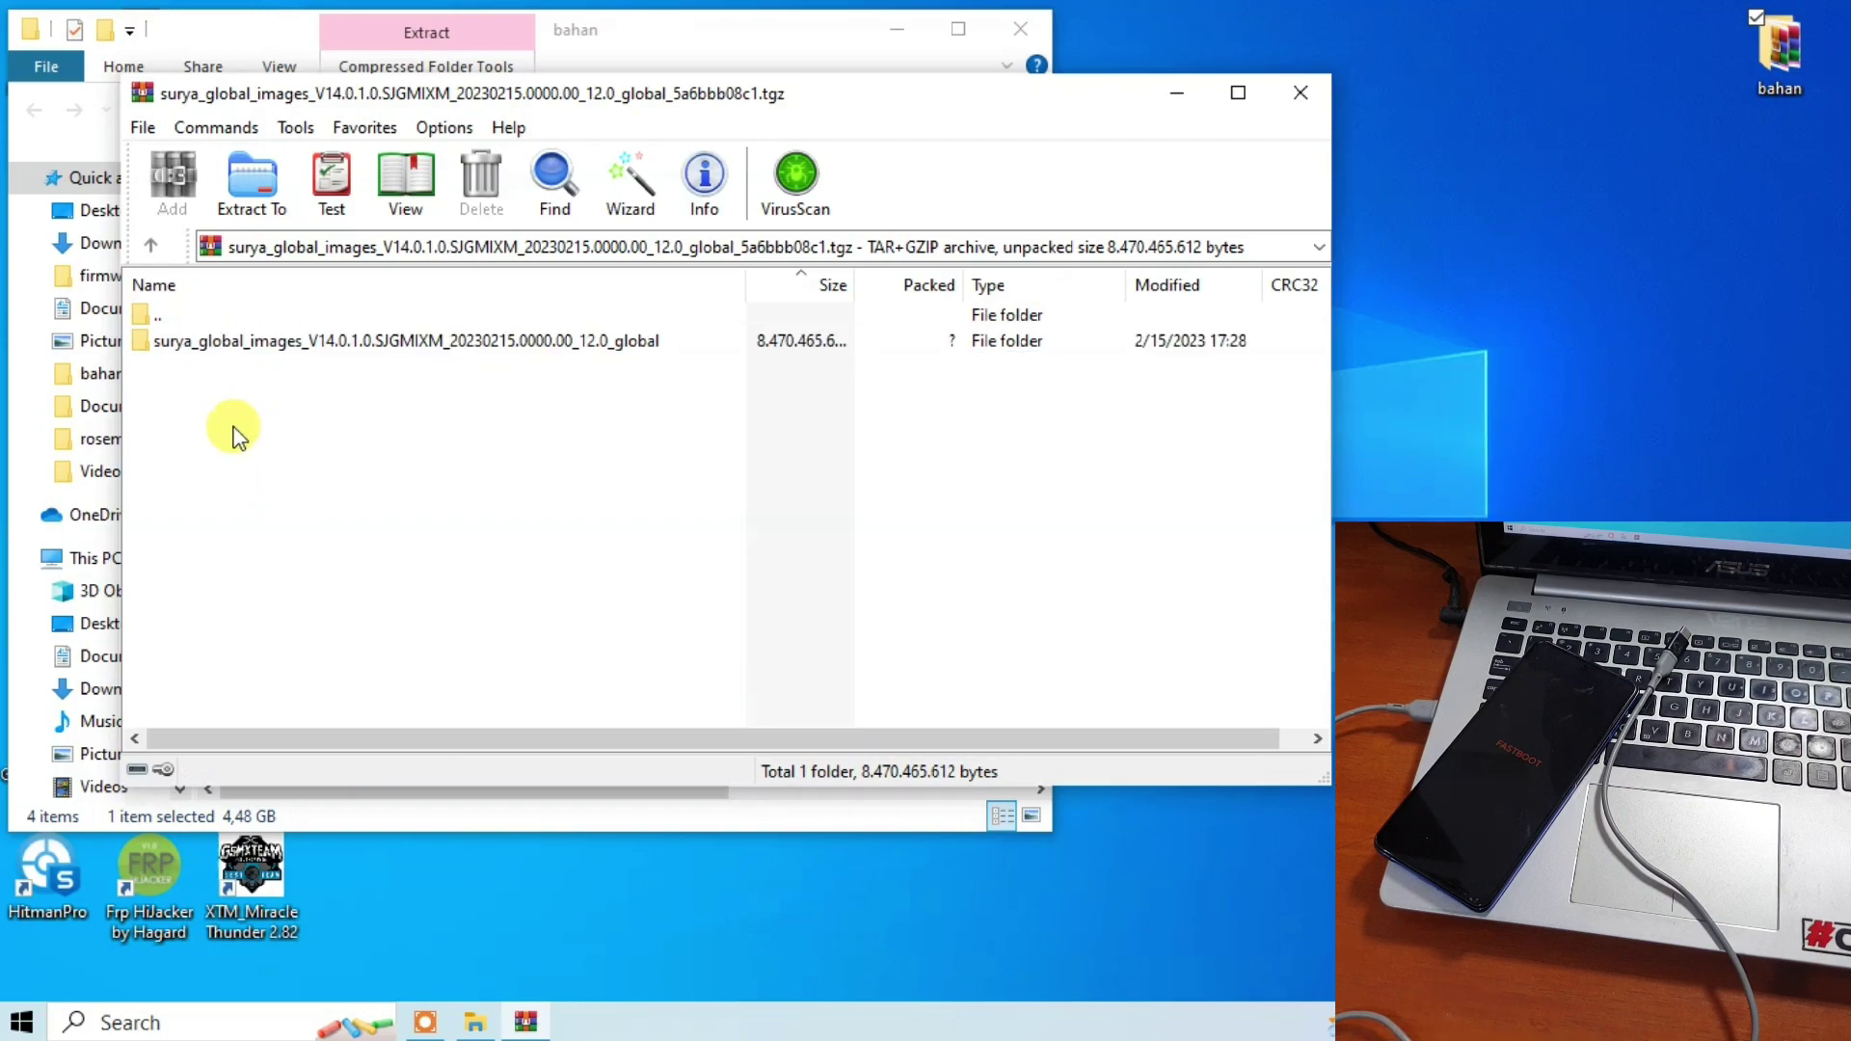
pyautogui.click(224, 348)
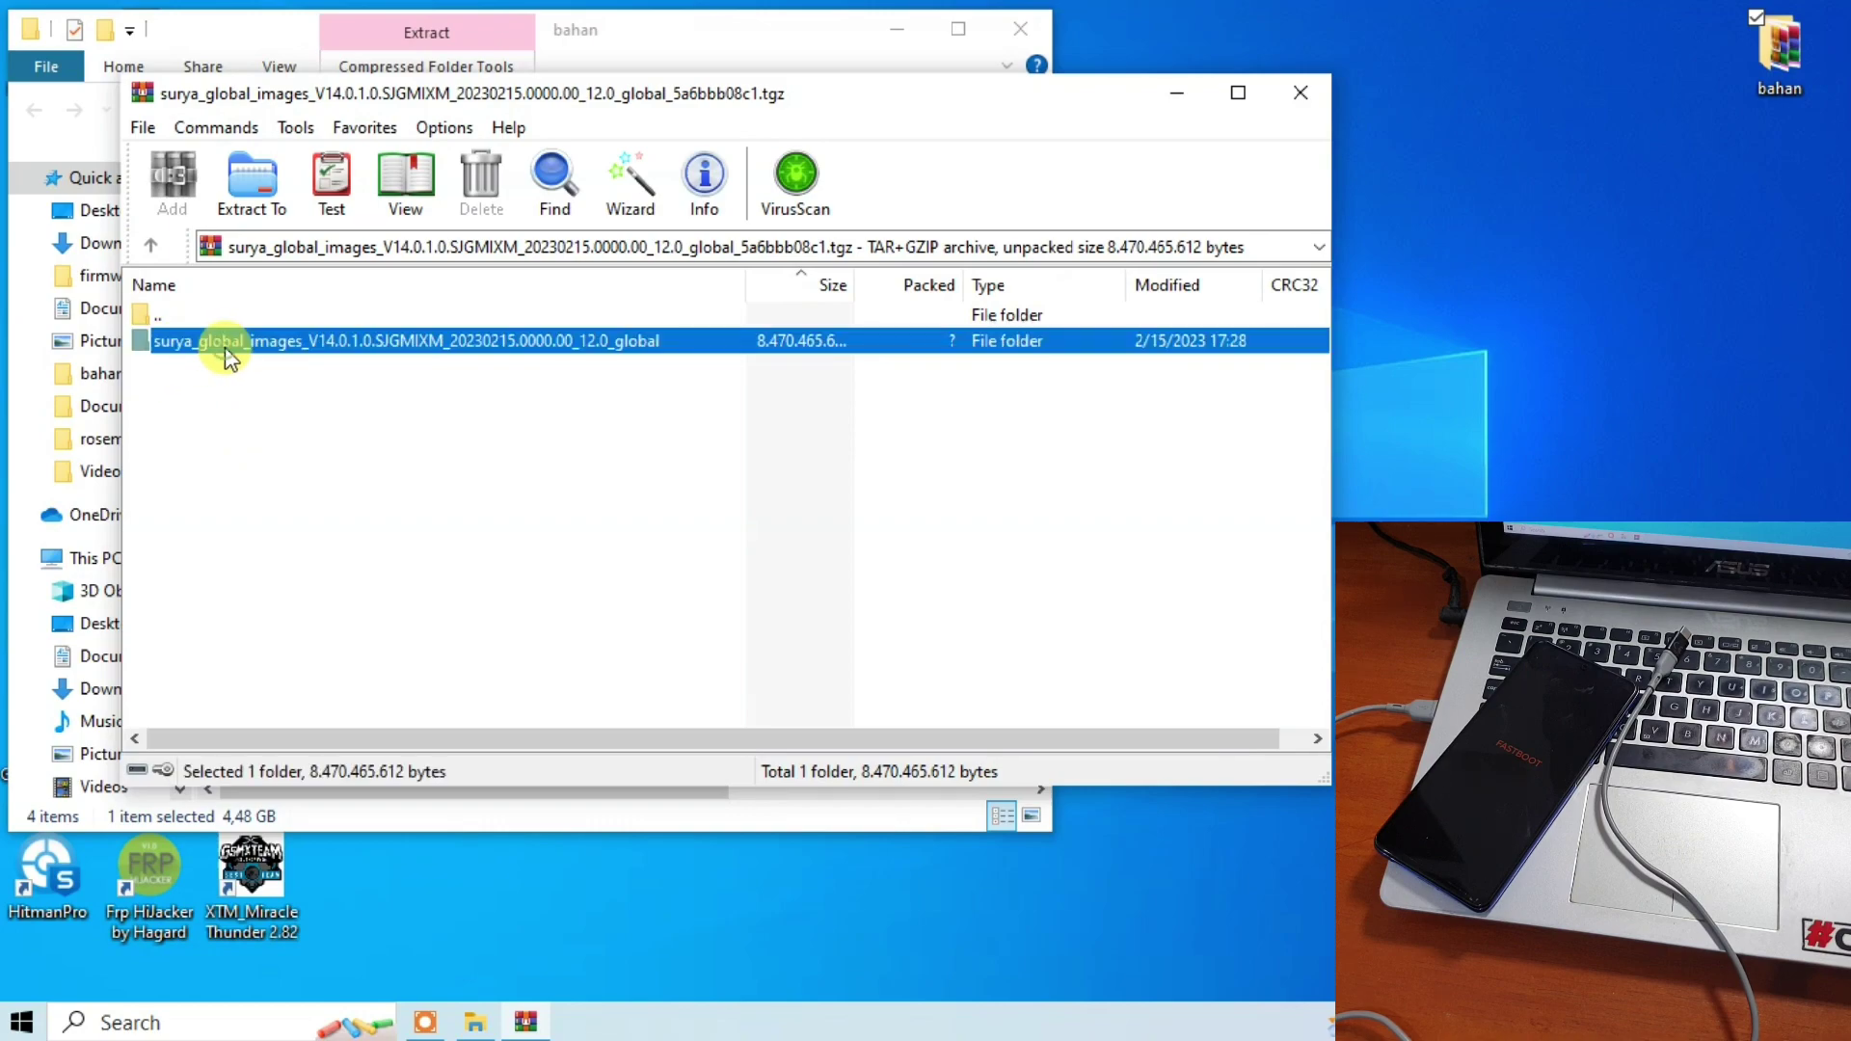
pyautogui.click(249, 193)
pyautogui.moveTo(450, 133); pyautogui.dragTo(213, 145)
pyautogui.click(552, 627)
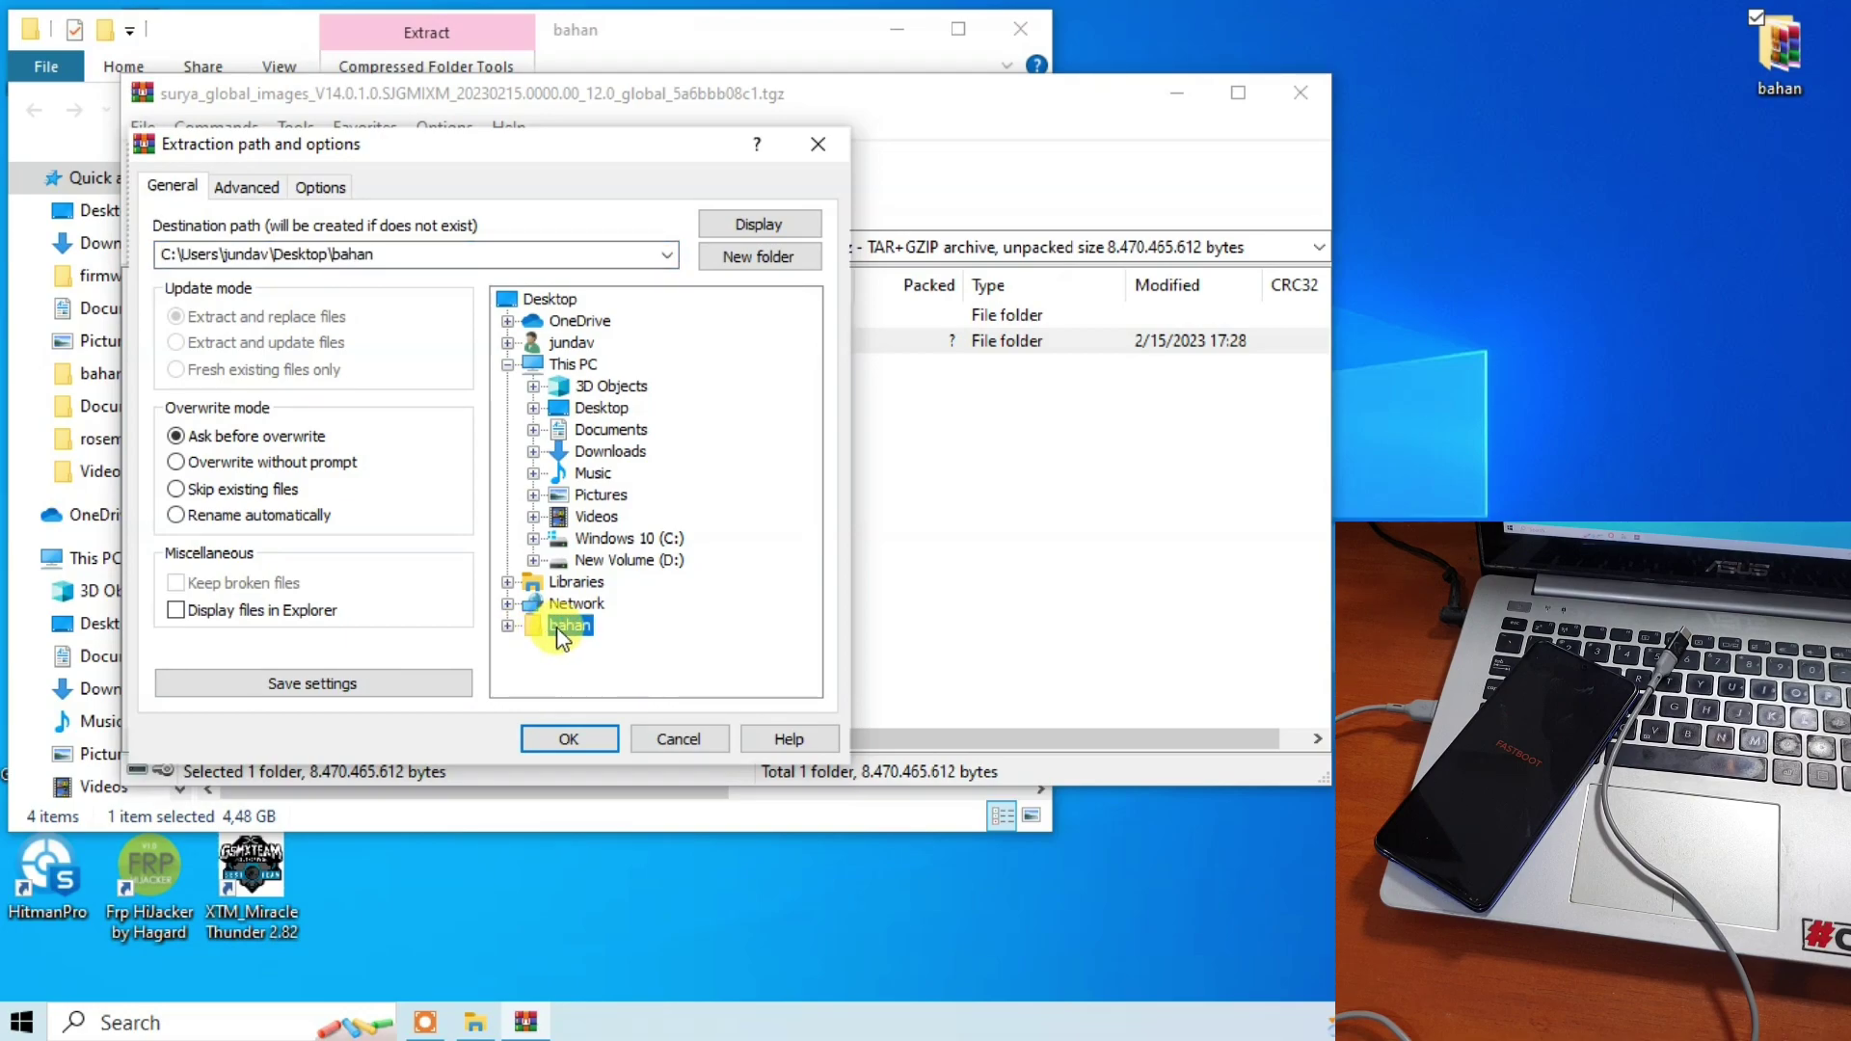
pyautogui.click(567, 739)
pyautogui.moveTo(555, 345); pyautogui.dragTo(868, 270)
pyautogui.moveTo(764, 83); pyautogui.dragTo(1176, 86)
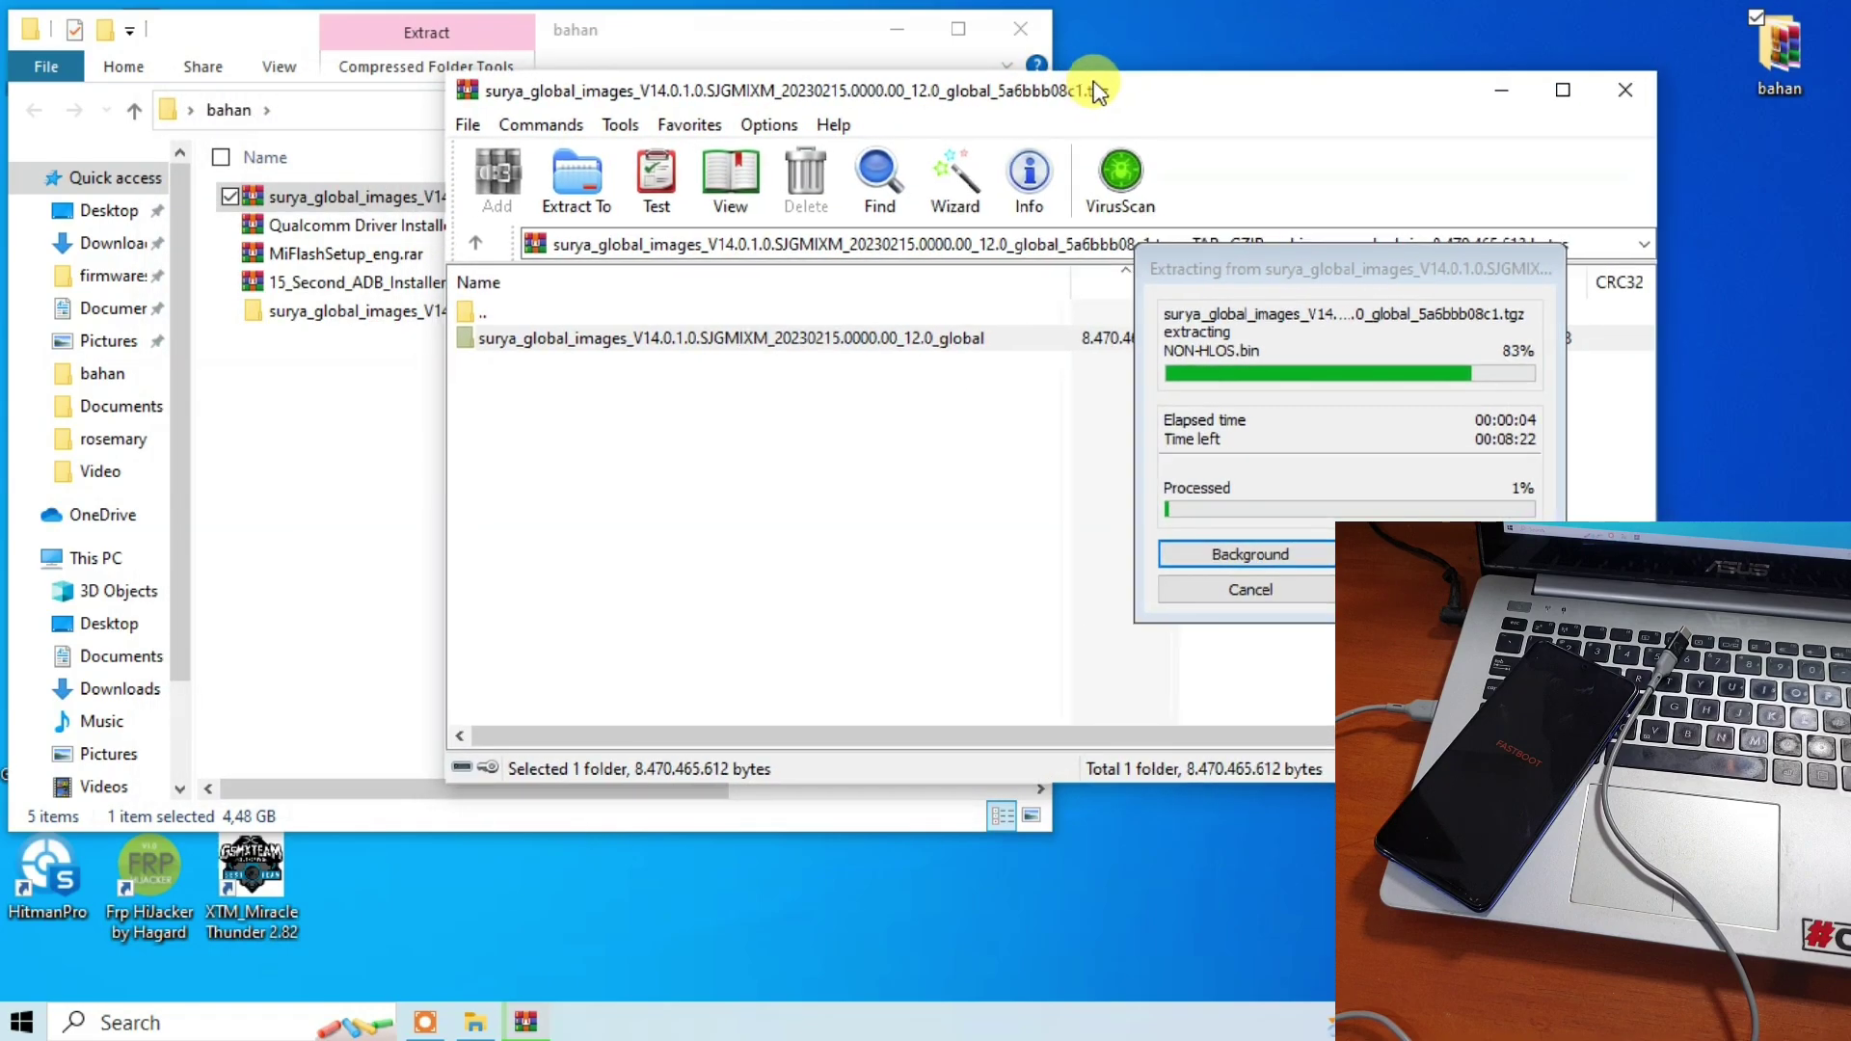
pyautogui.click(686, 26)
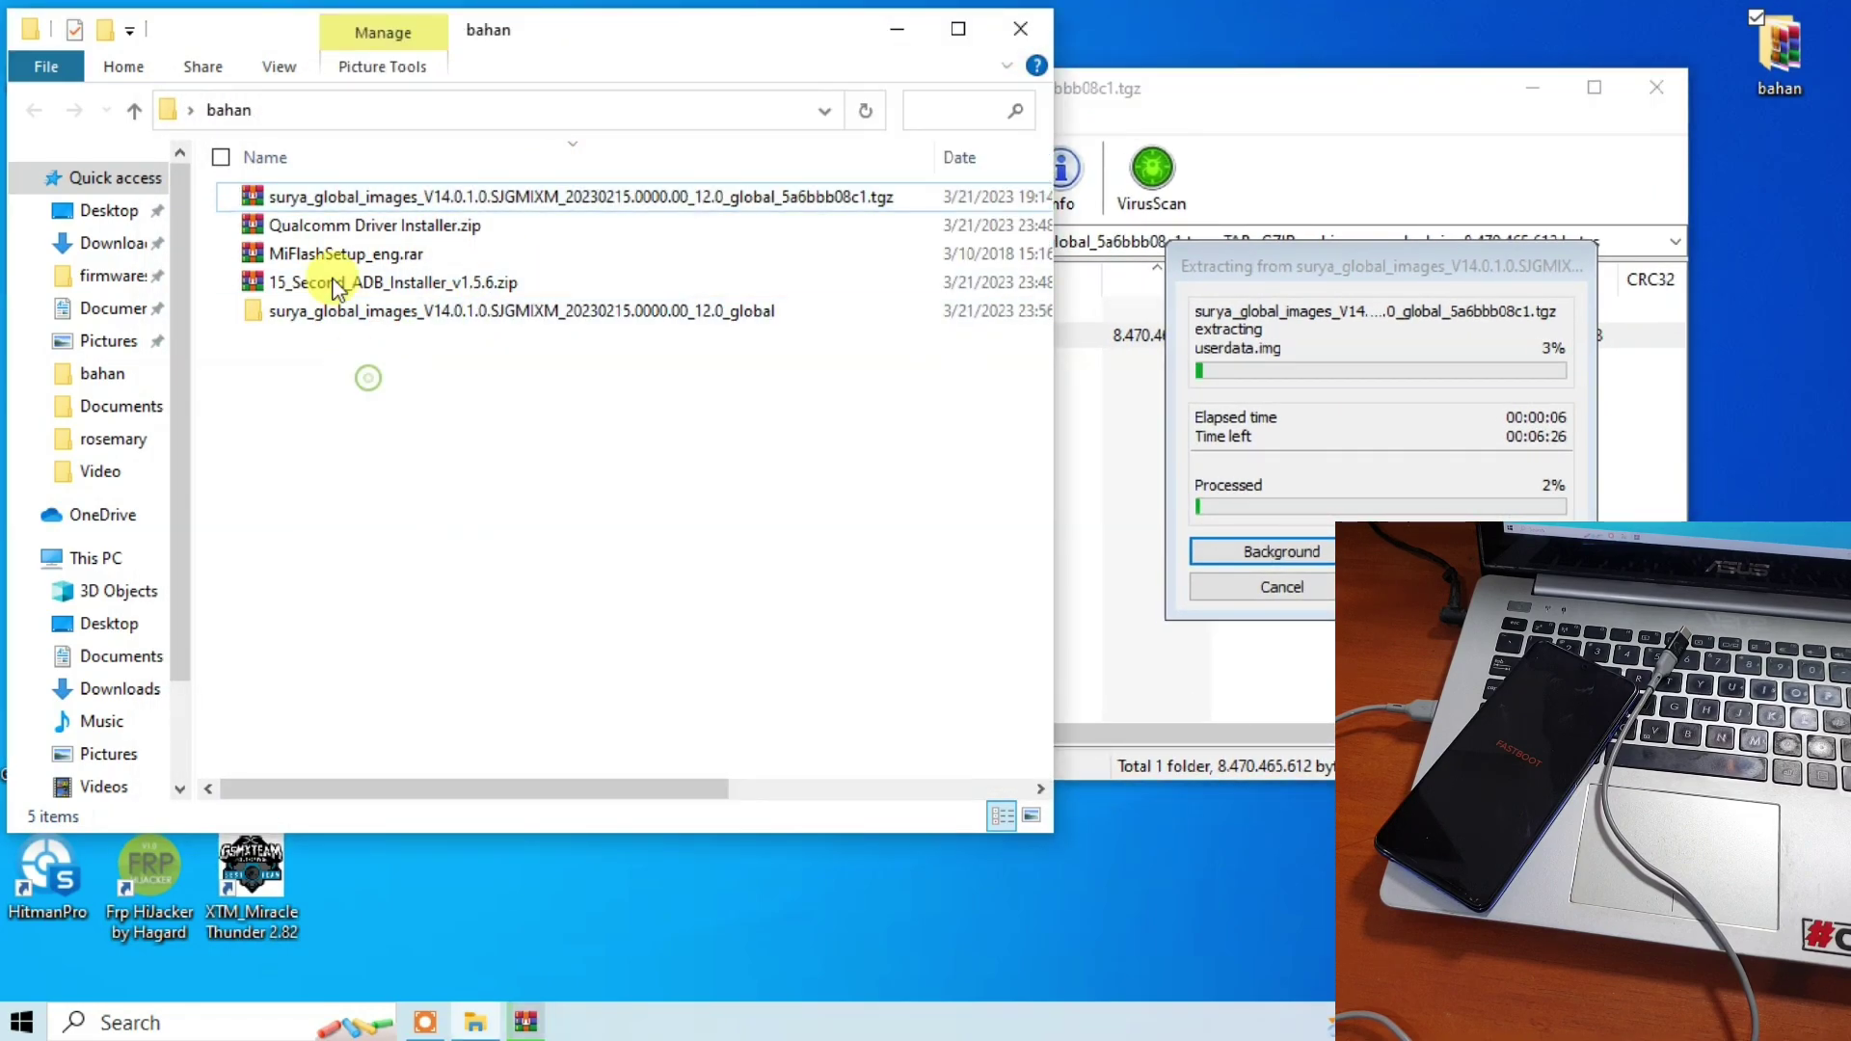
pyautogui.moveTo(355, 424); pyautogui.dragTo(408, 200)
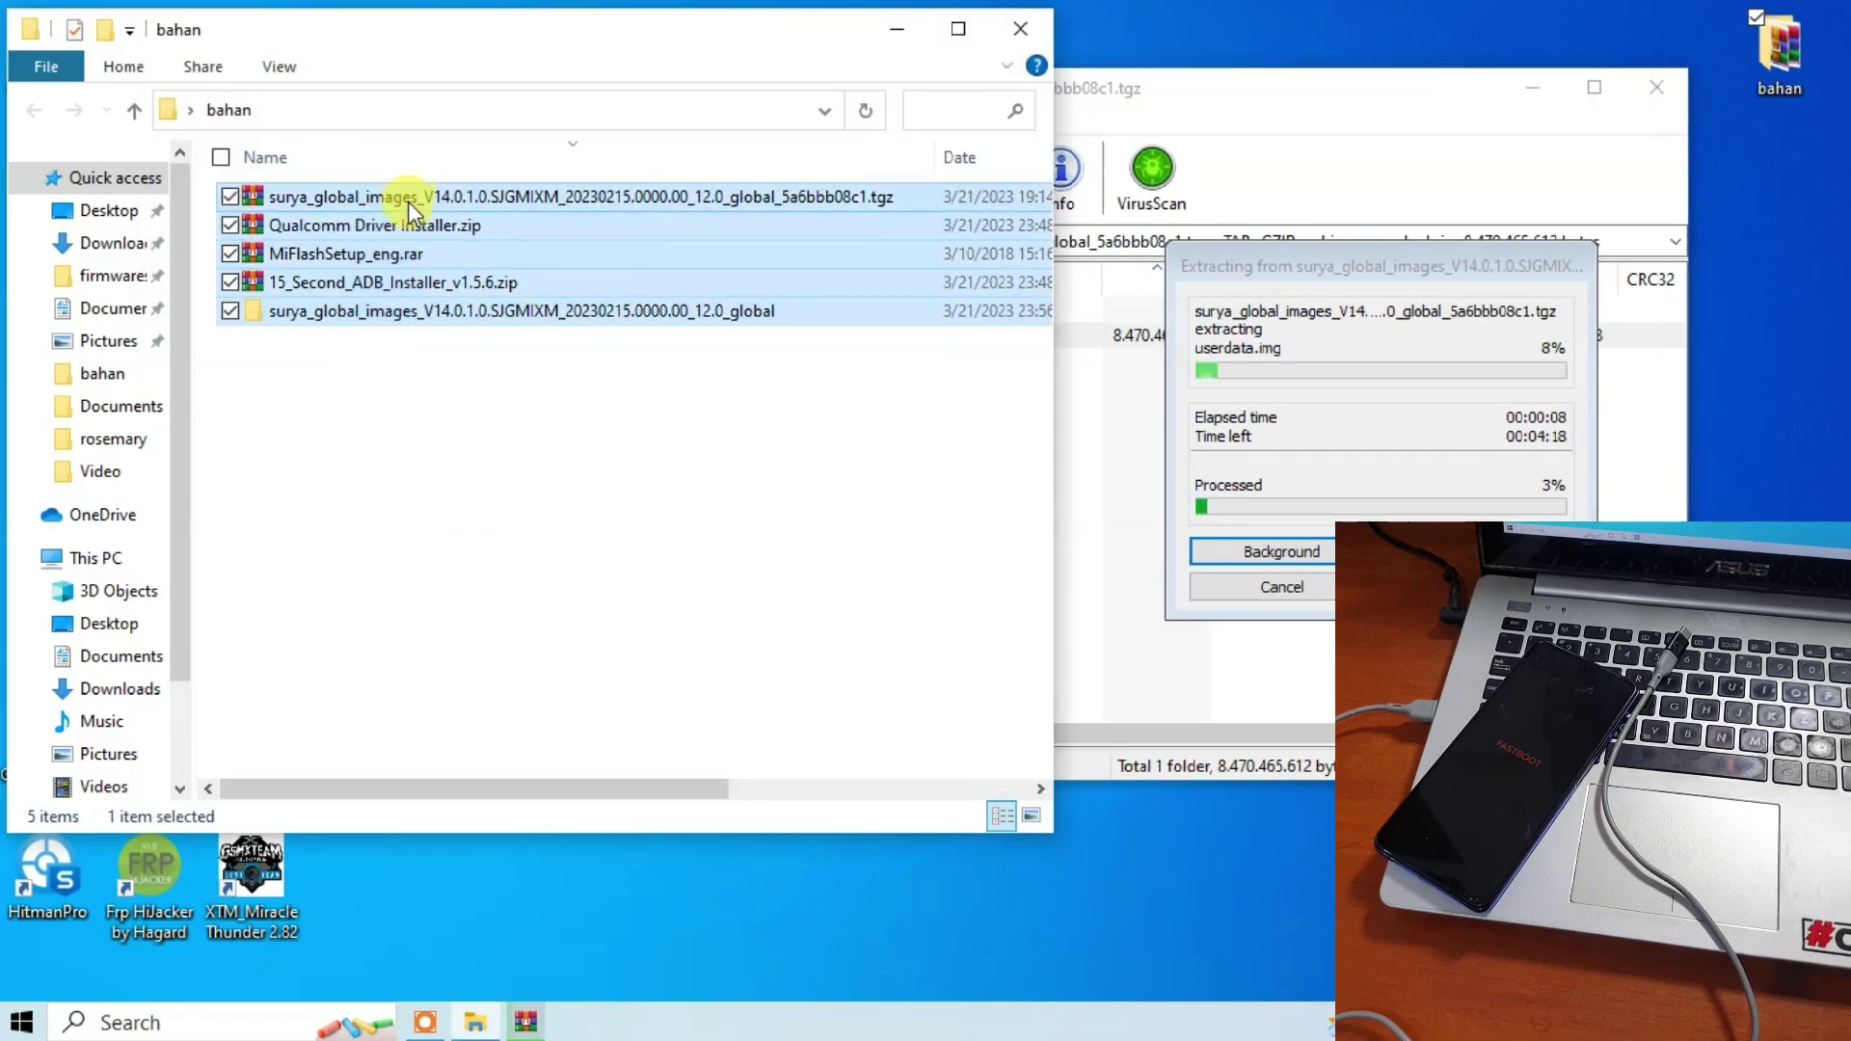
pyautogui.click(358, 442)
pyautogui.moveTo(1250, 91); pyautogui.dragTo(818, 62)
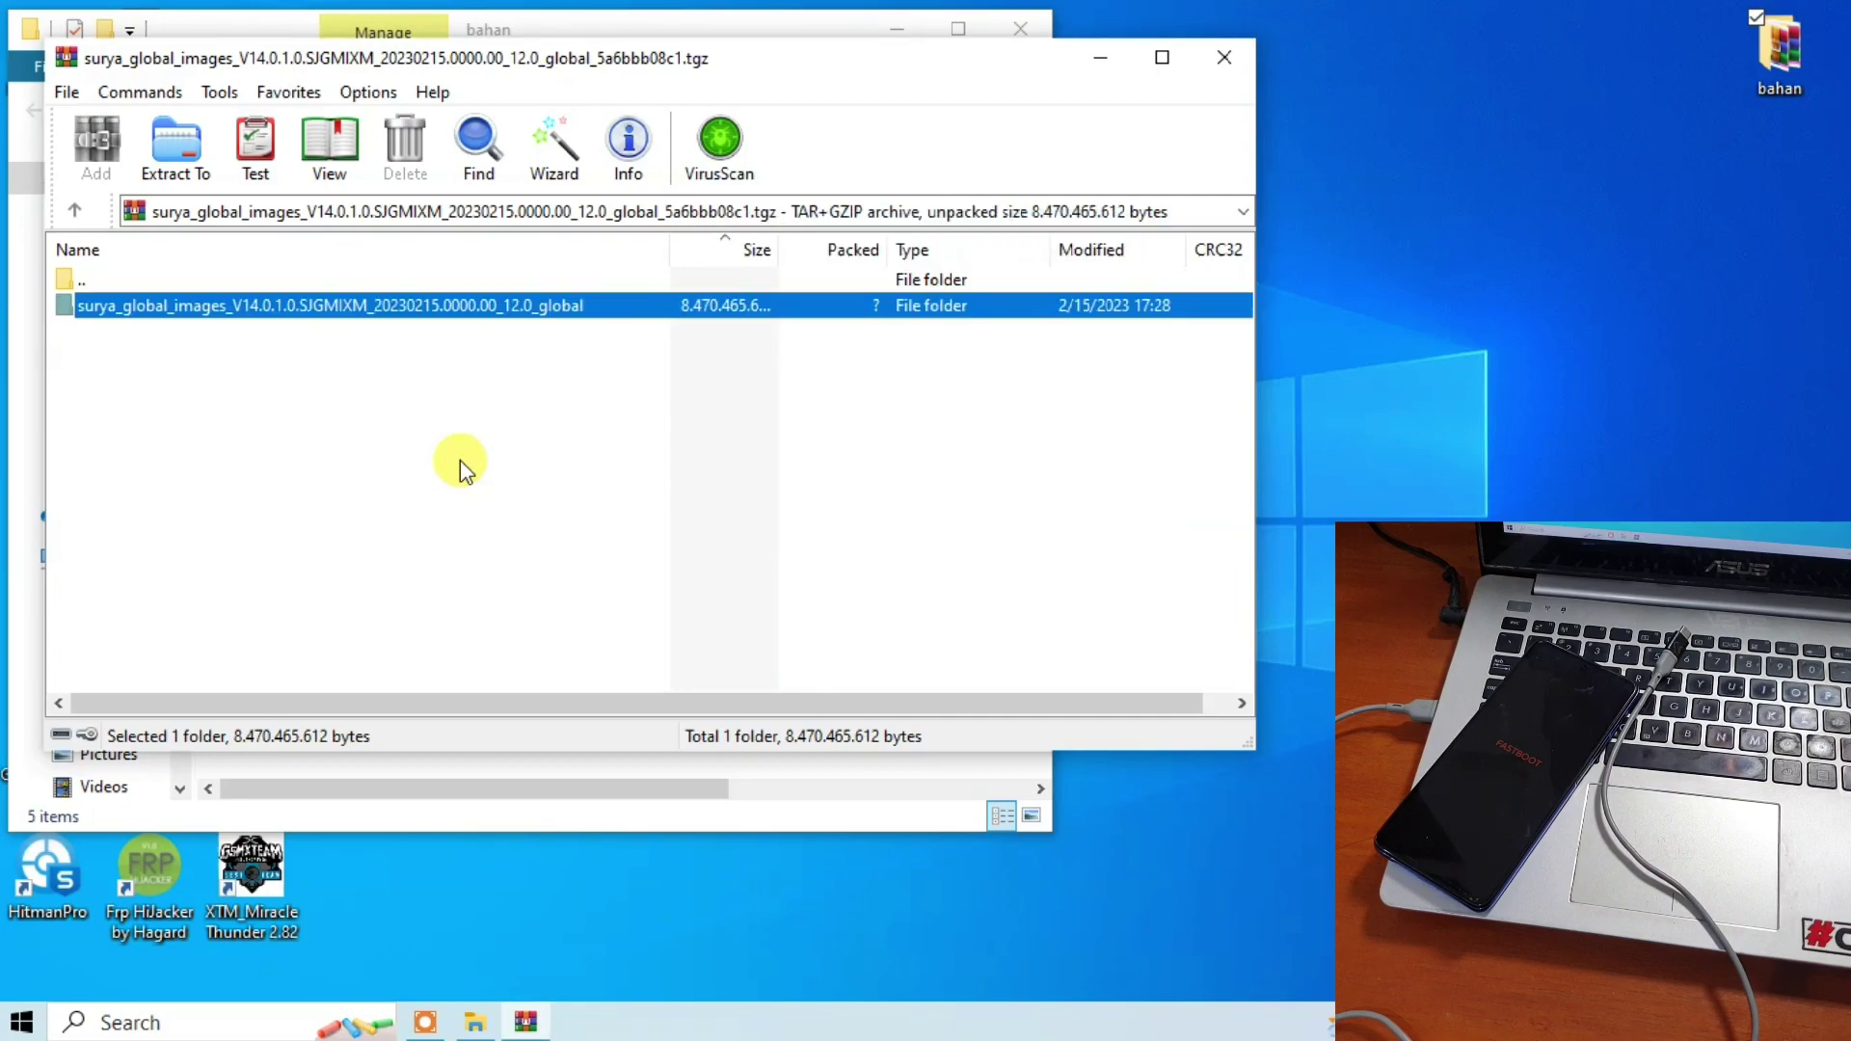
# Close the firmware archive and examine the images subfolder inside the extracted surya_global_images_V14.0.1.0.SJGMIXM_20230215.0000.00_12.0_global folder.
pyautogui.click(460, 460)
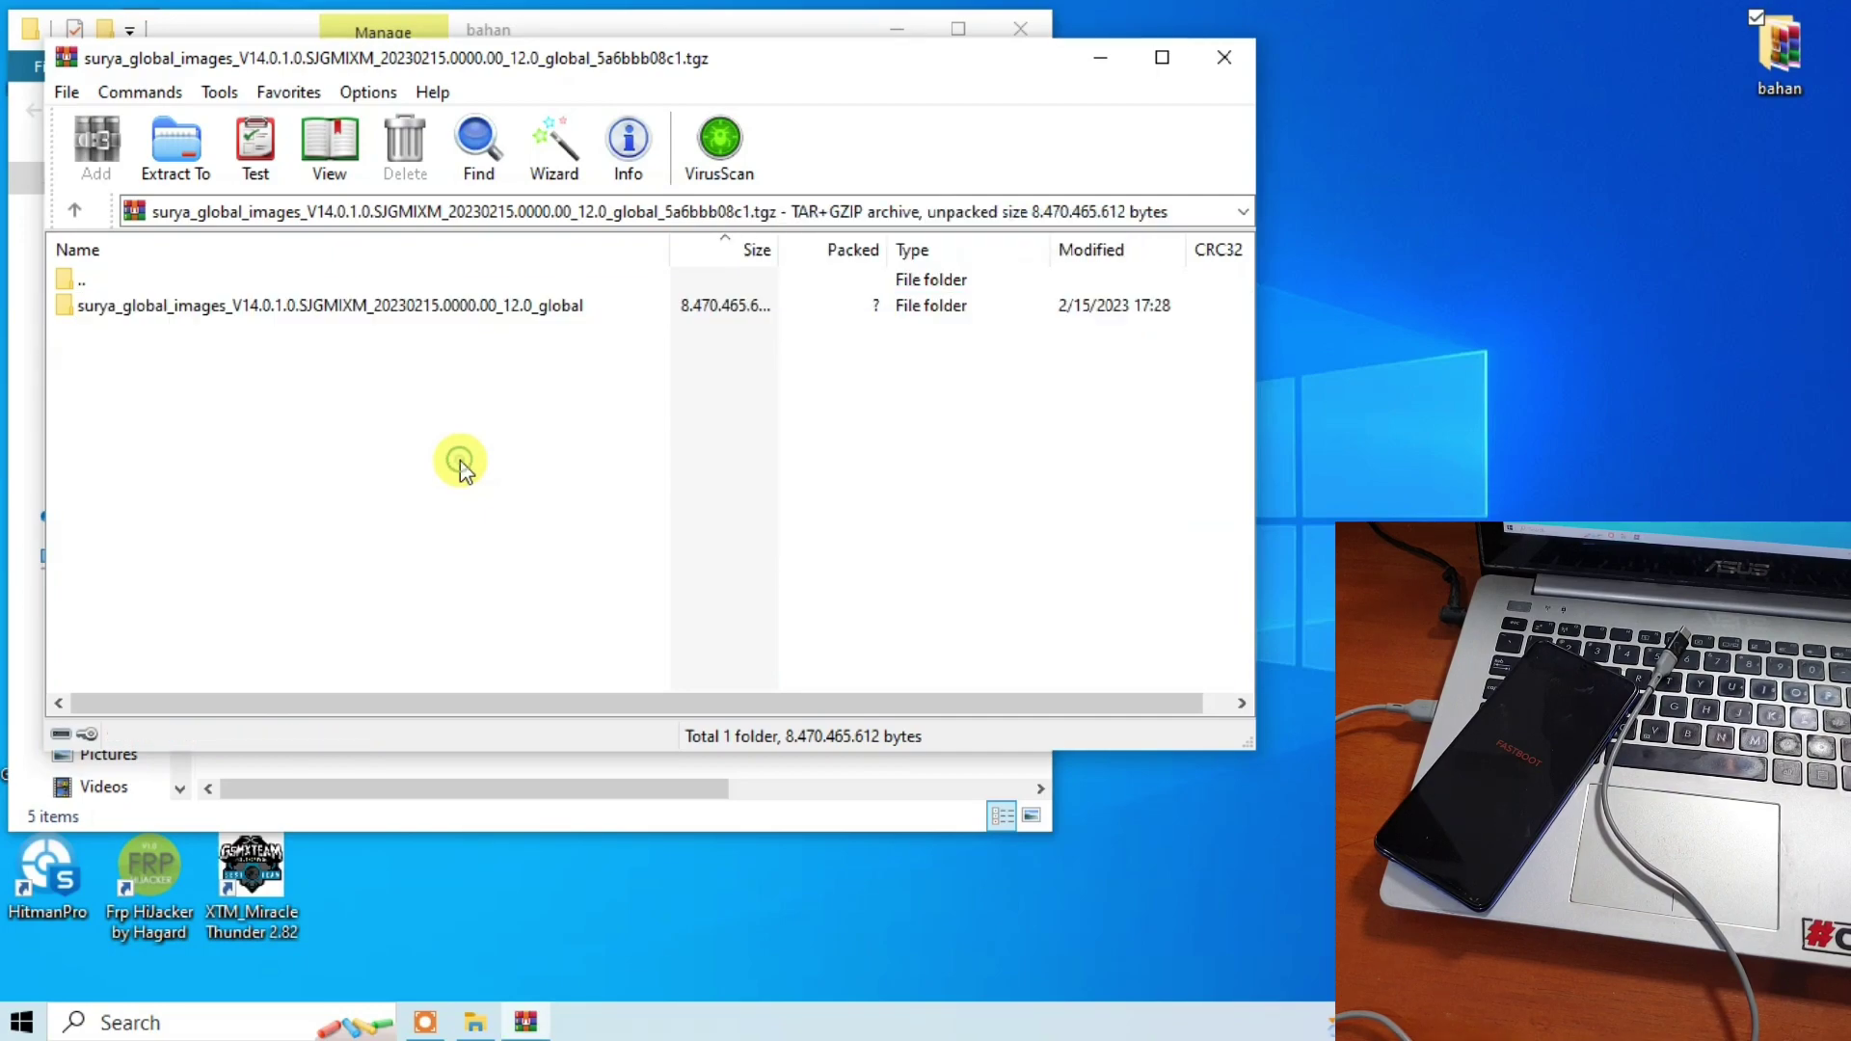
pyautogui.click(1232, 57)
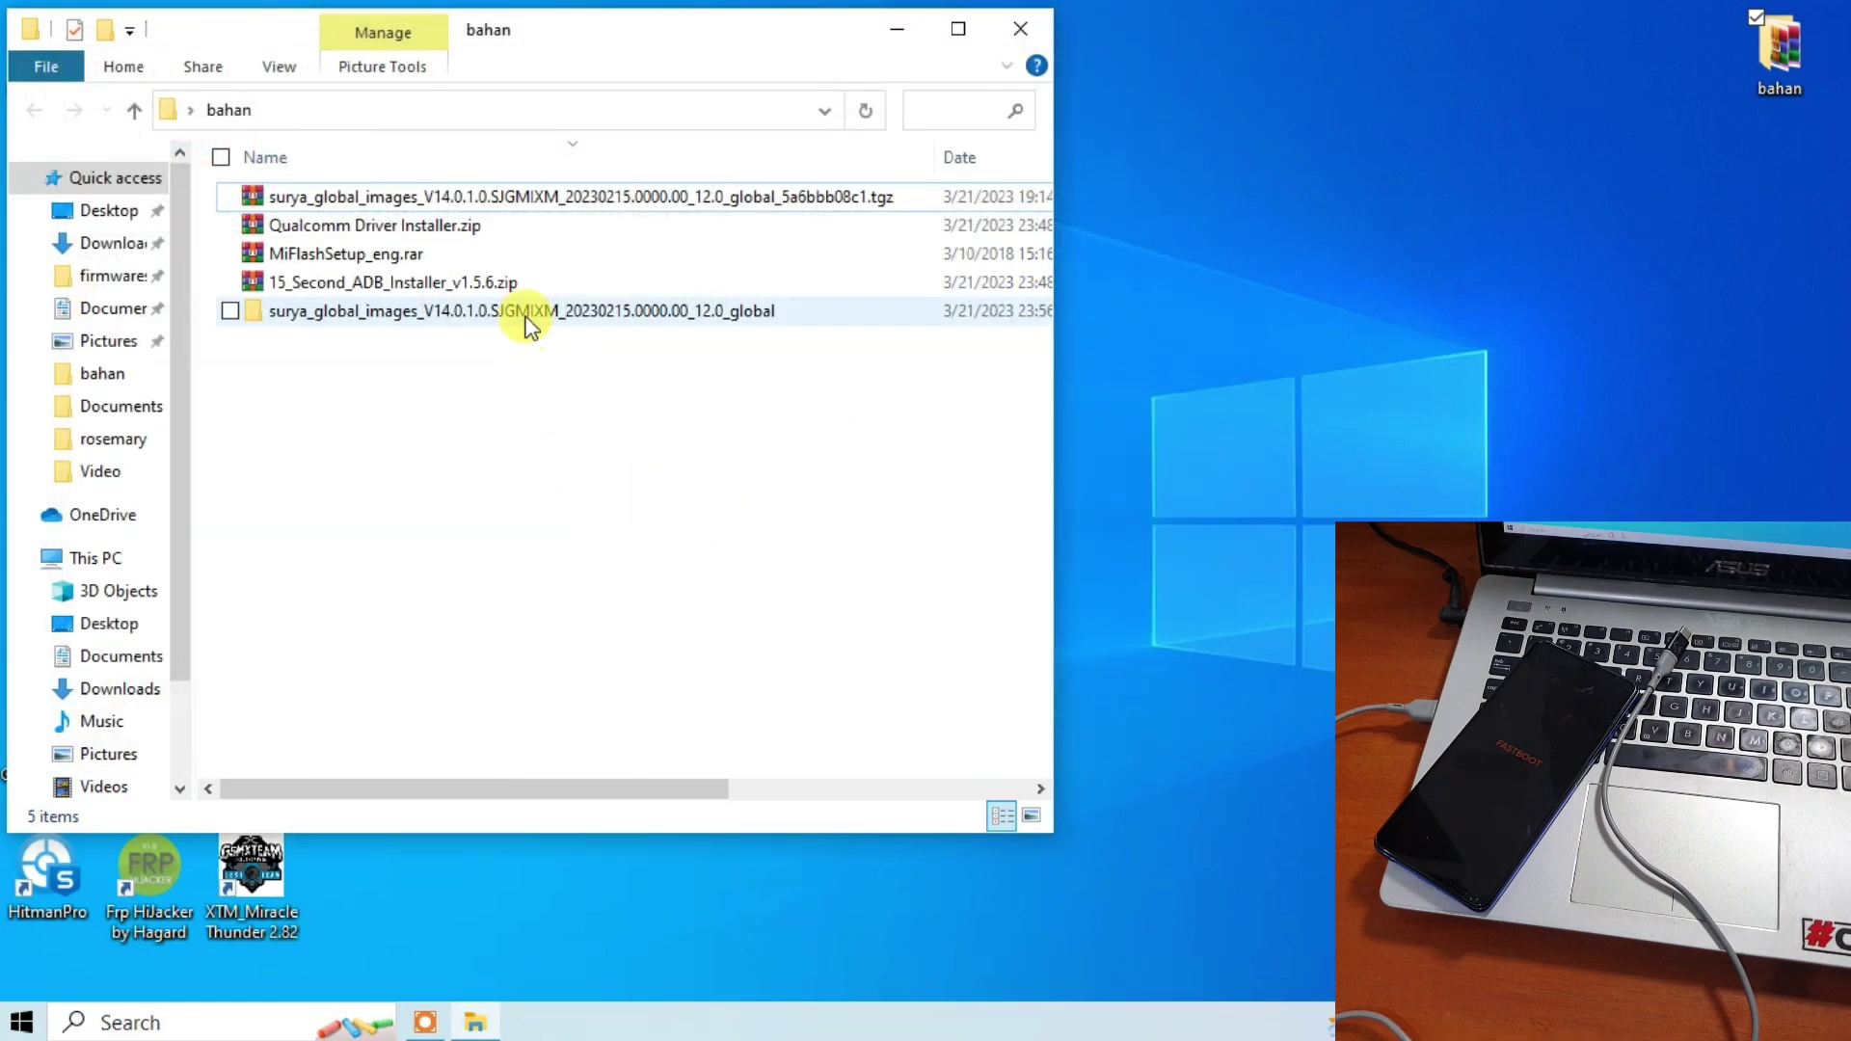
pyautogui.click(528, 318)
pyautogui.doubleClick(529, 318)
pyautogui.click(297, 196)
pyautogui.doubleClick(297, 197)
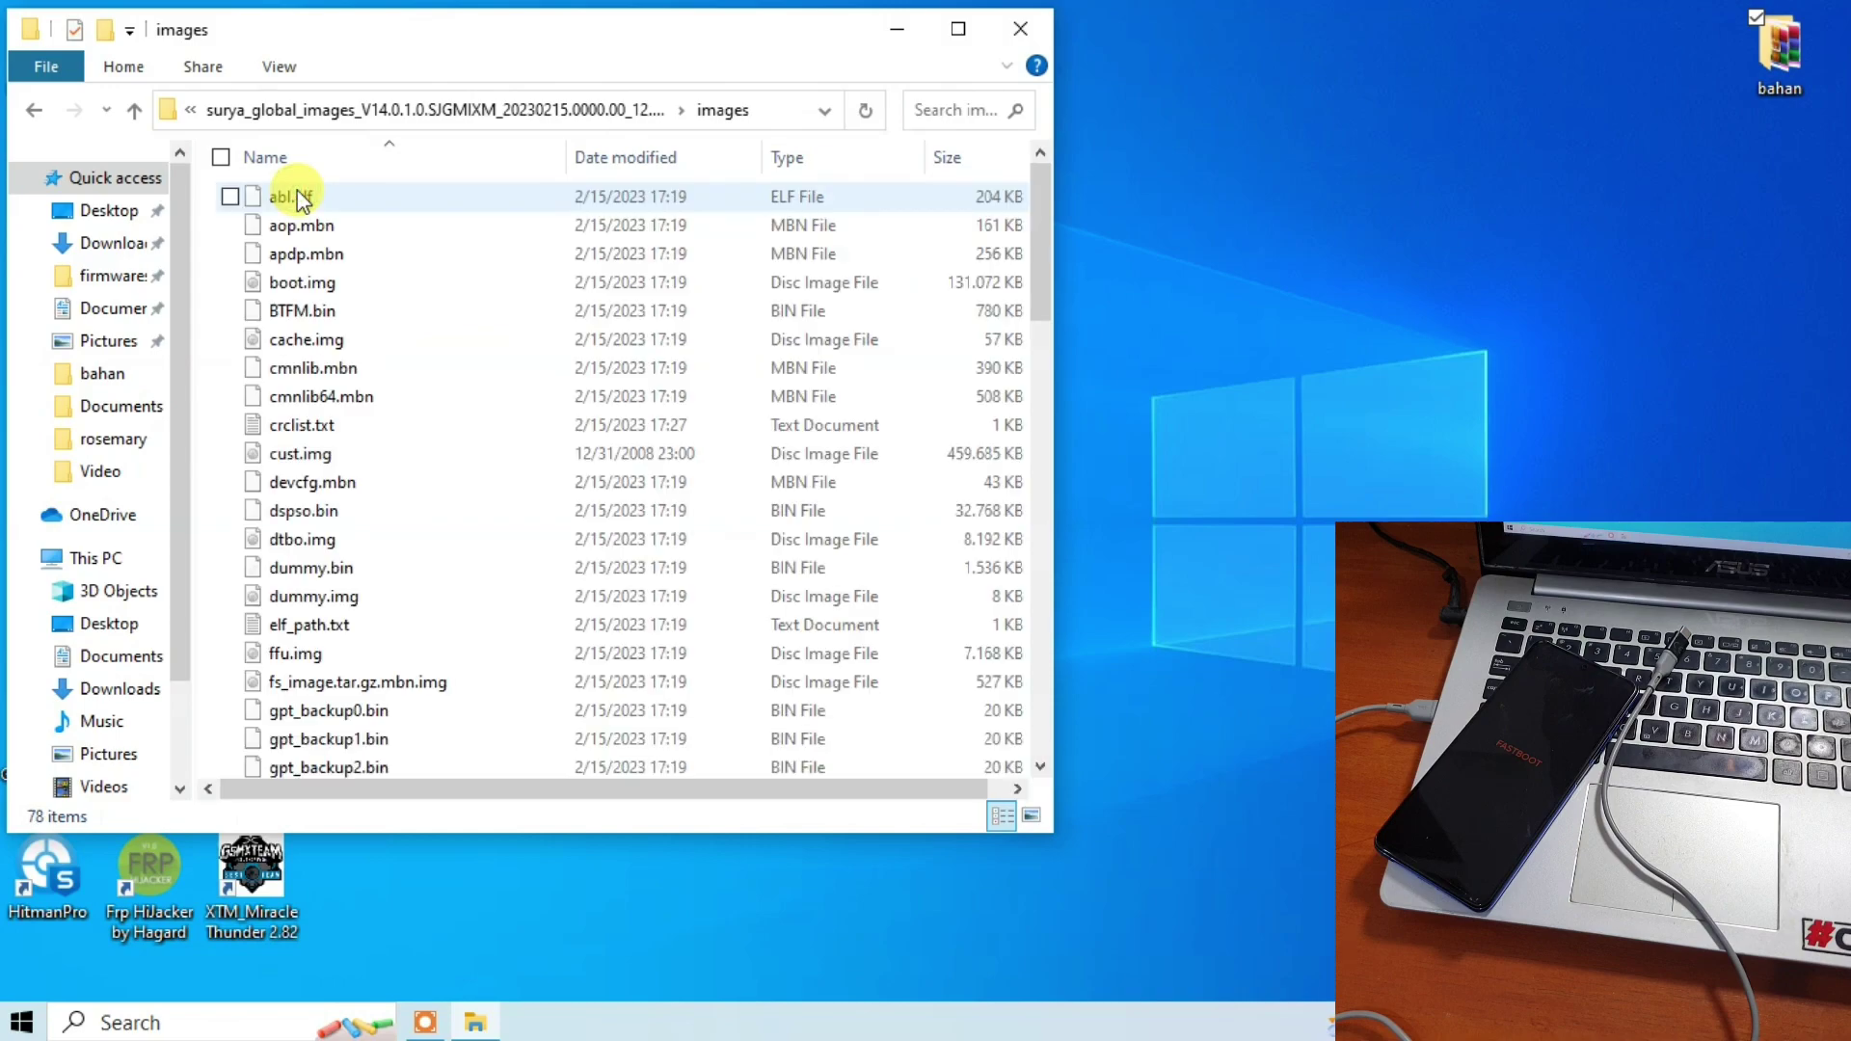
pyautogui.click(34, 114)
pyautogui.click(34, 114)
# Run MiFlashSetup_eng.msi from the MiFlashSetup_eng.rar archive in the bahan folder and close the archive.
pyautogui.moveTo(185, 201); pyautogui.dragTo(53, 199)
pyautogui.moveTo(302, 43); pyautogui.dragTo(1100, 38)
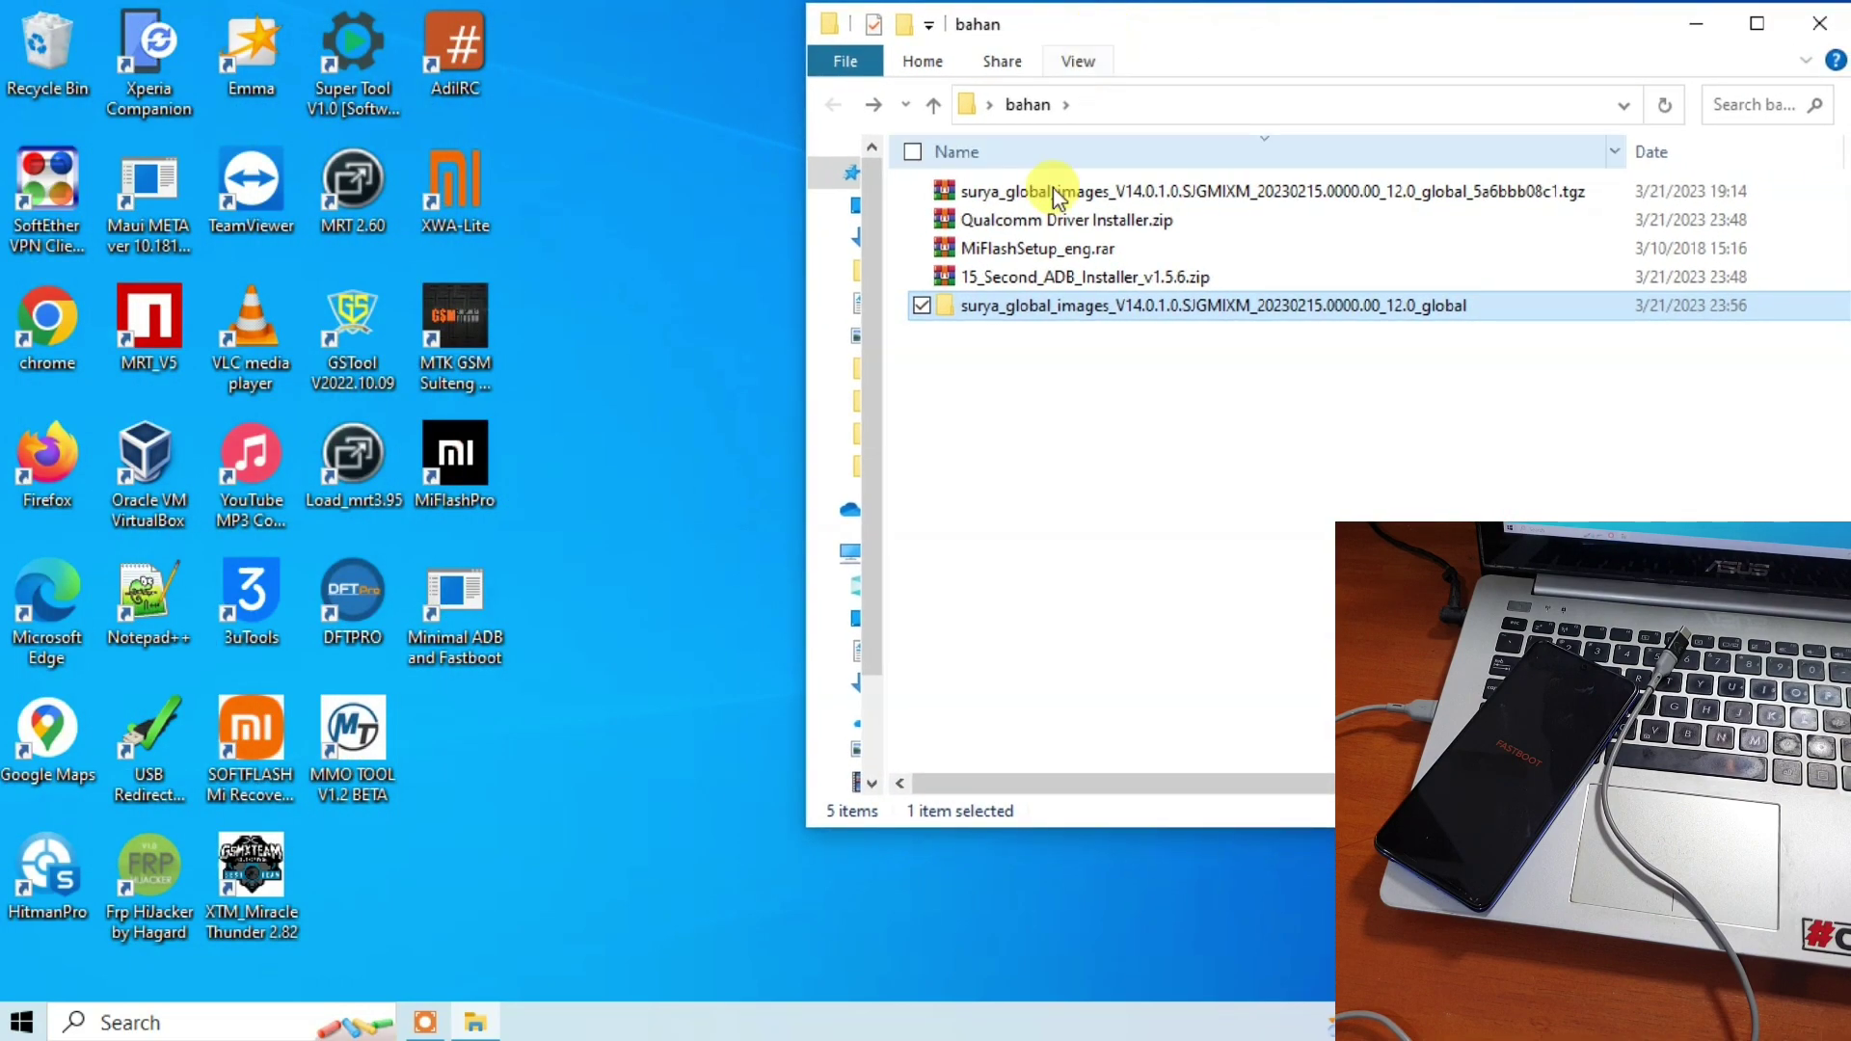
pyautogui.click(1024, 253)
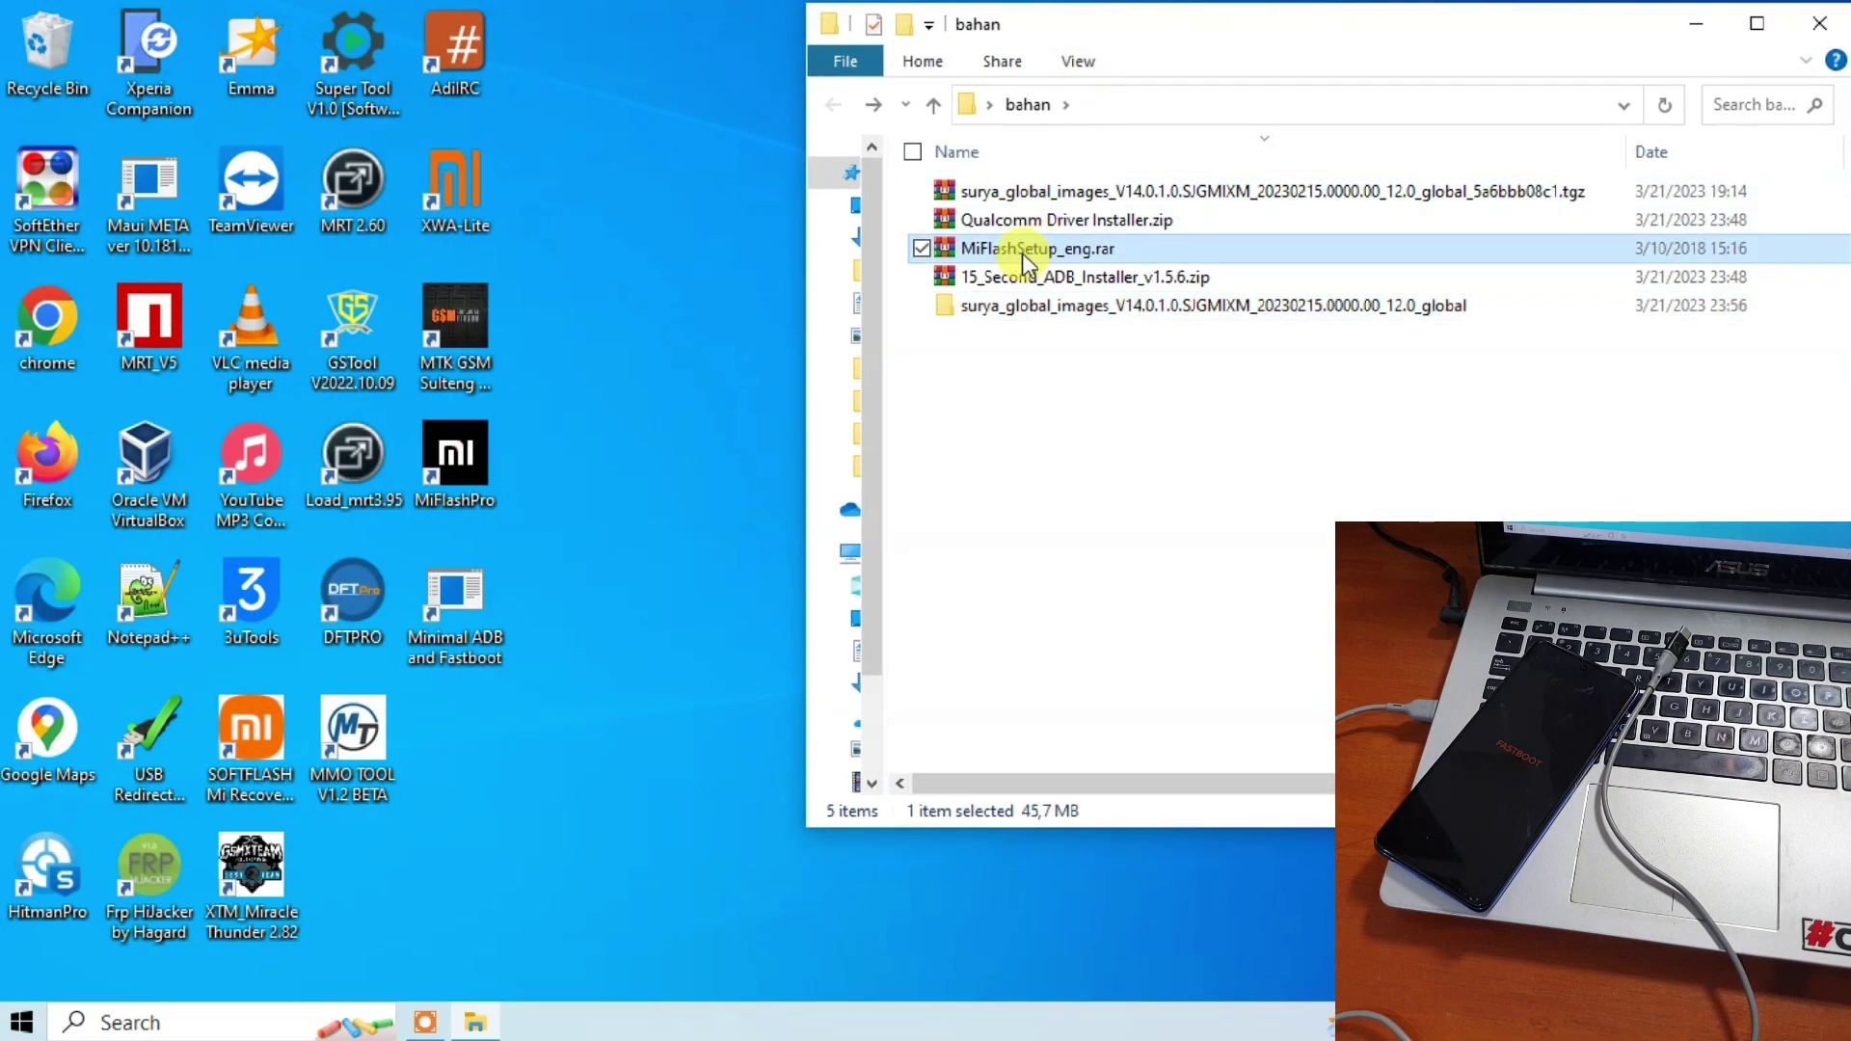
pyautogui.doubleClick(974, 251)
pyautogui.doubleClick(108, 306)
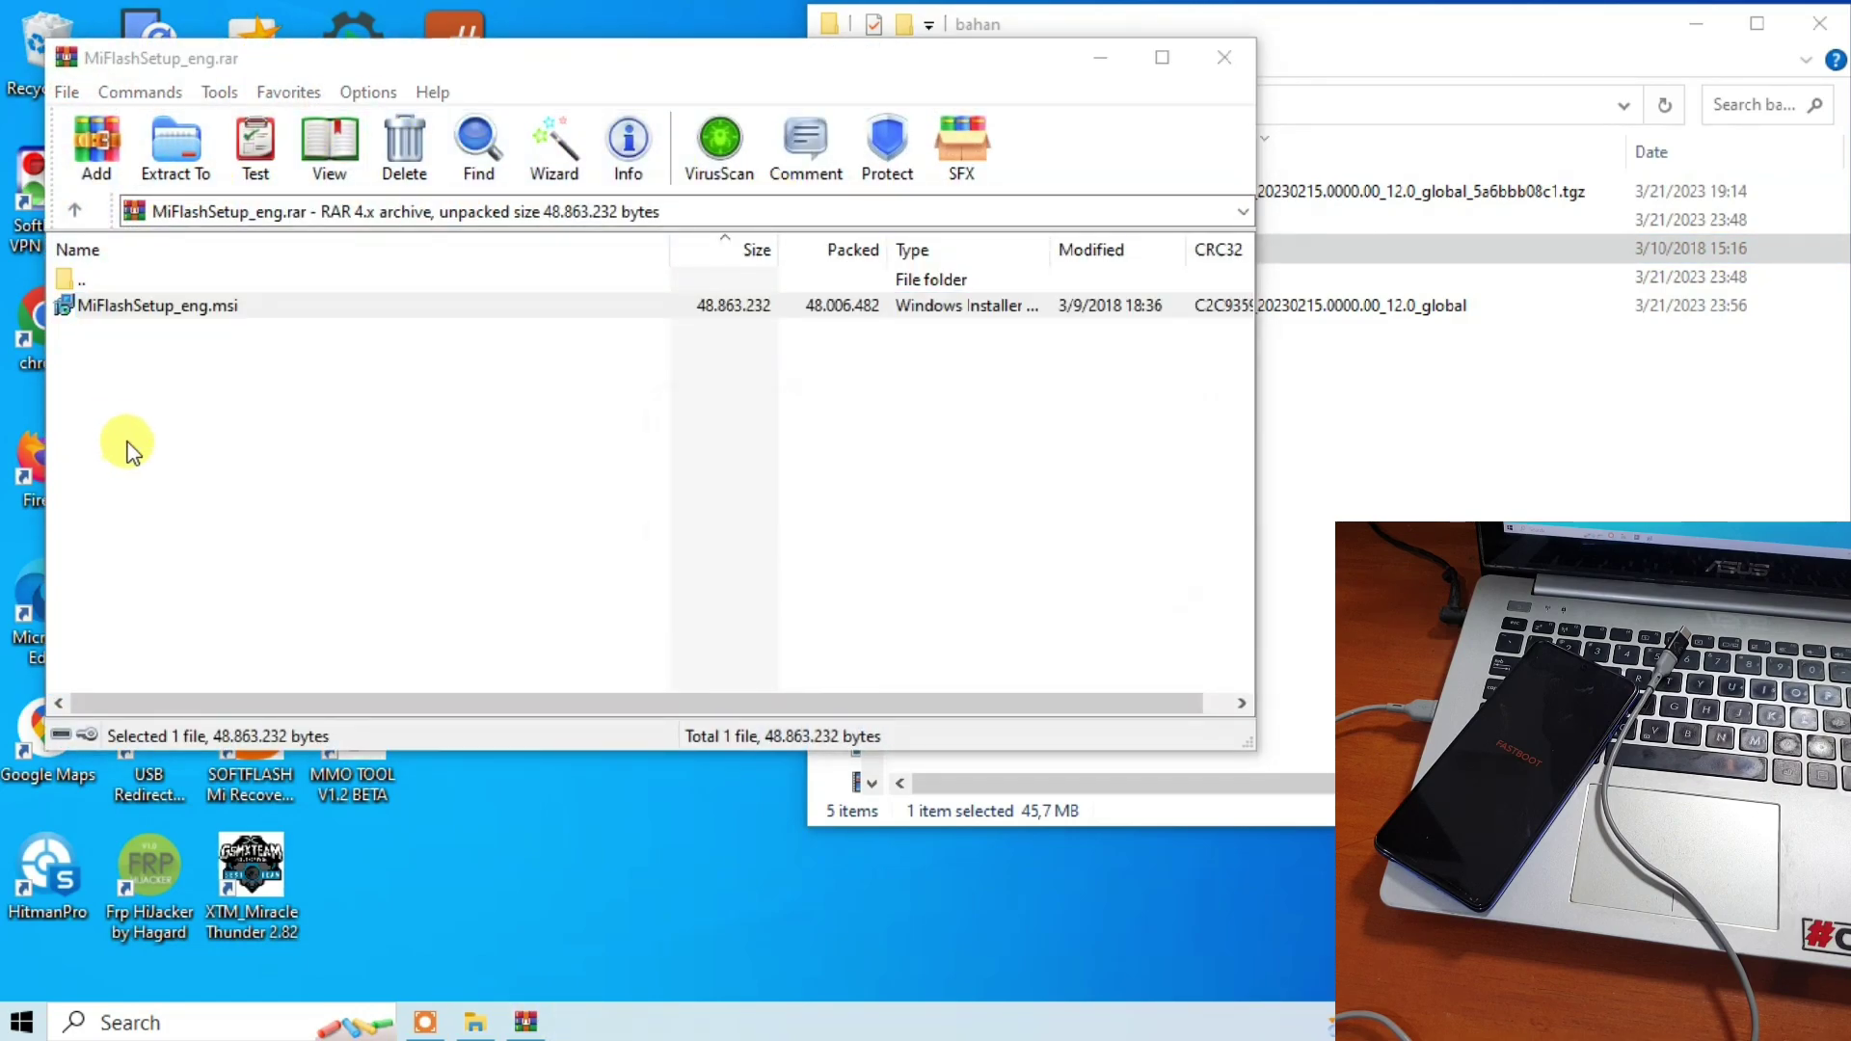
pyautogui.click(1225, 56)
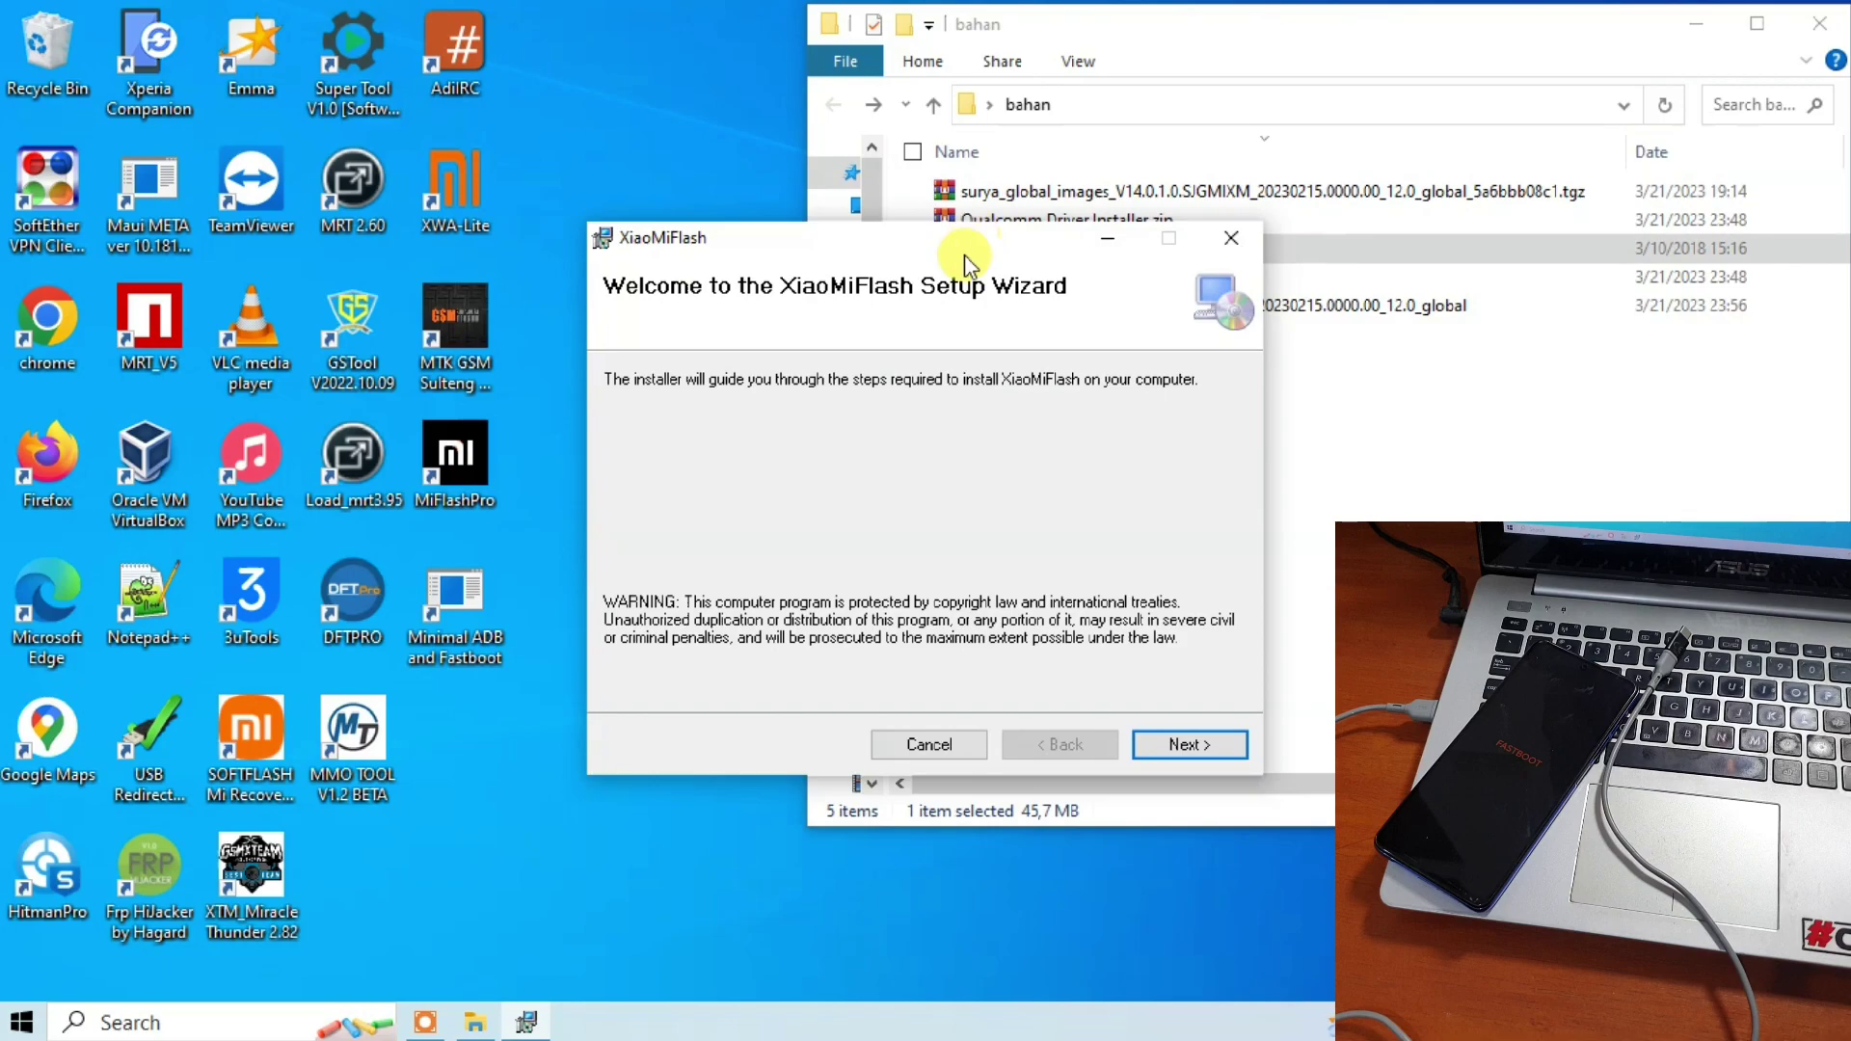
# Install XiaoMiFlash for Everyone in C:\XiaoMi\XiaoMiFlash\ and close the setup wizard.
pyautogui.moveTo(965, 253); pyautogui.dragTo(370, 81)
pyautogui.click(620, 570)
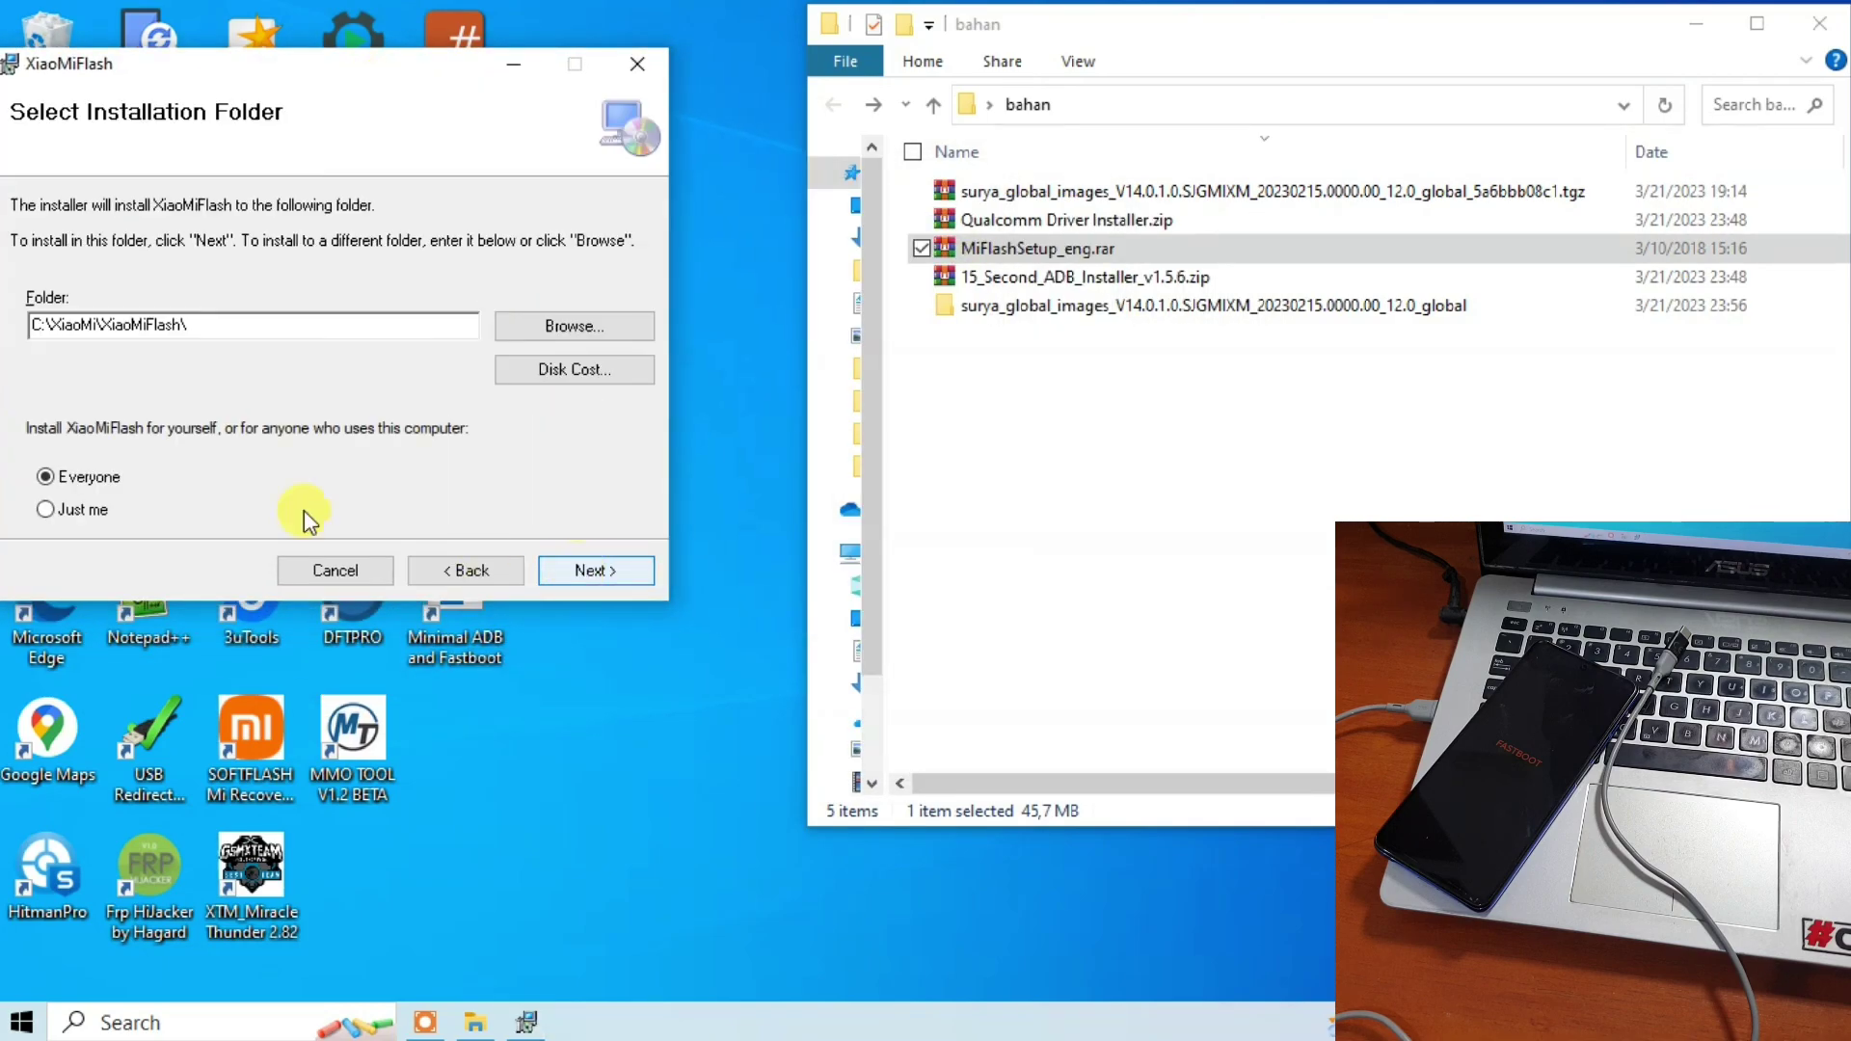
pyautogui.click(586, 577)
pyautogui.click(586, 577)
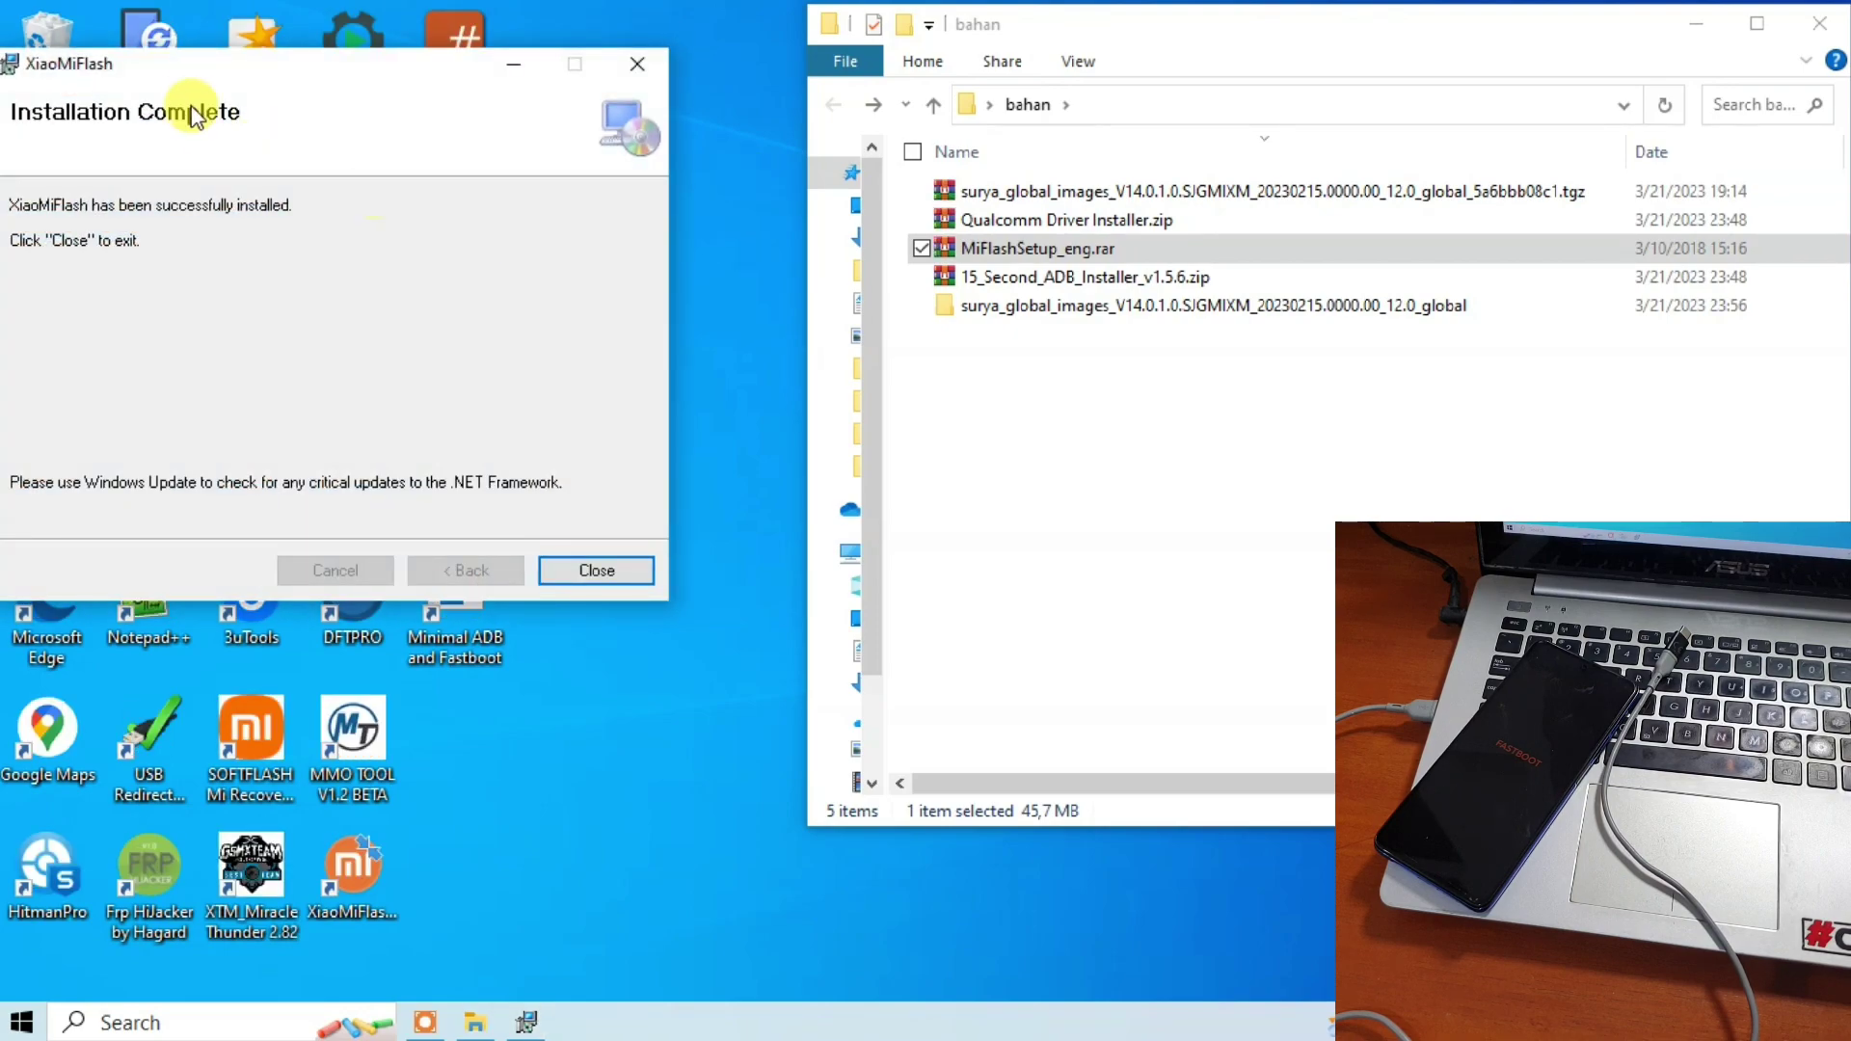
pyautogui.moveTo(158, 70); pyautogui.dragTo(213, 61)
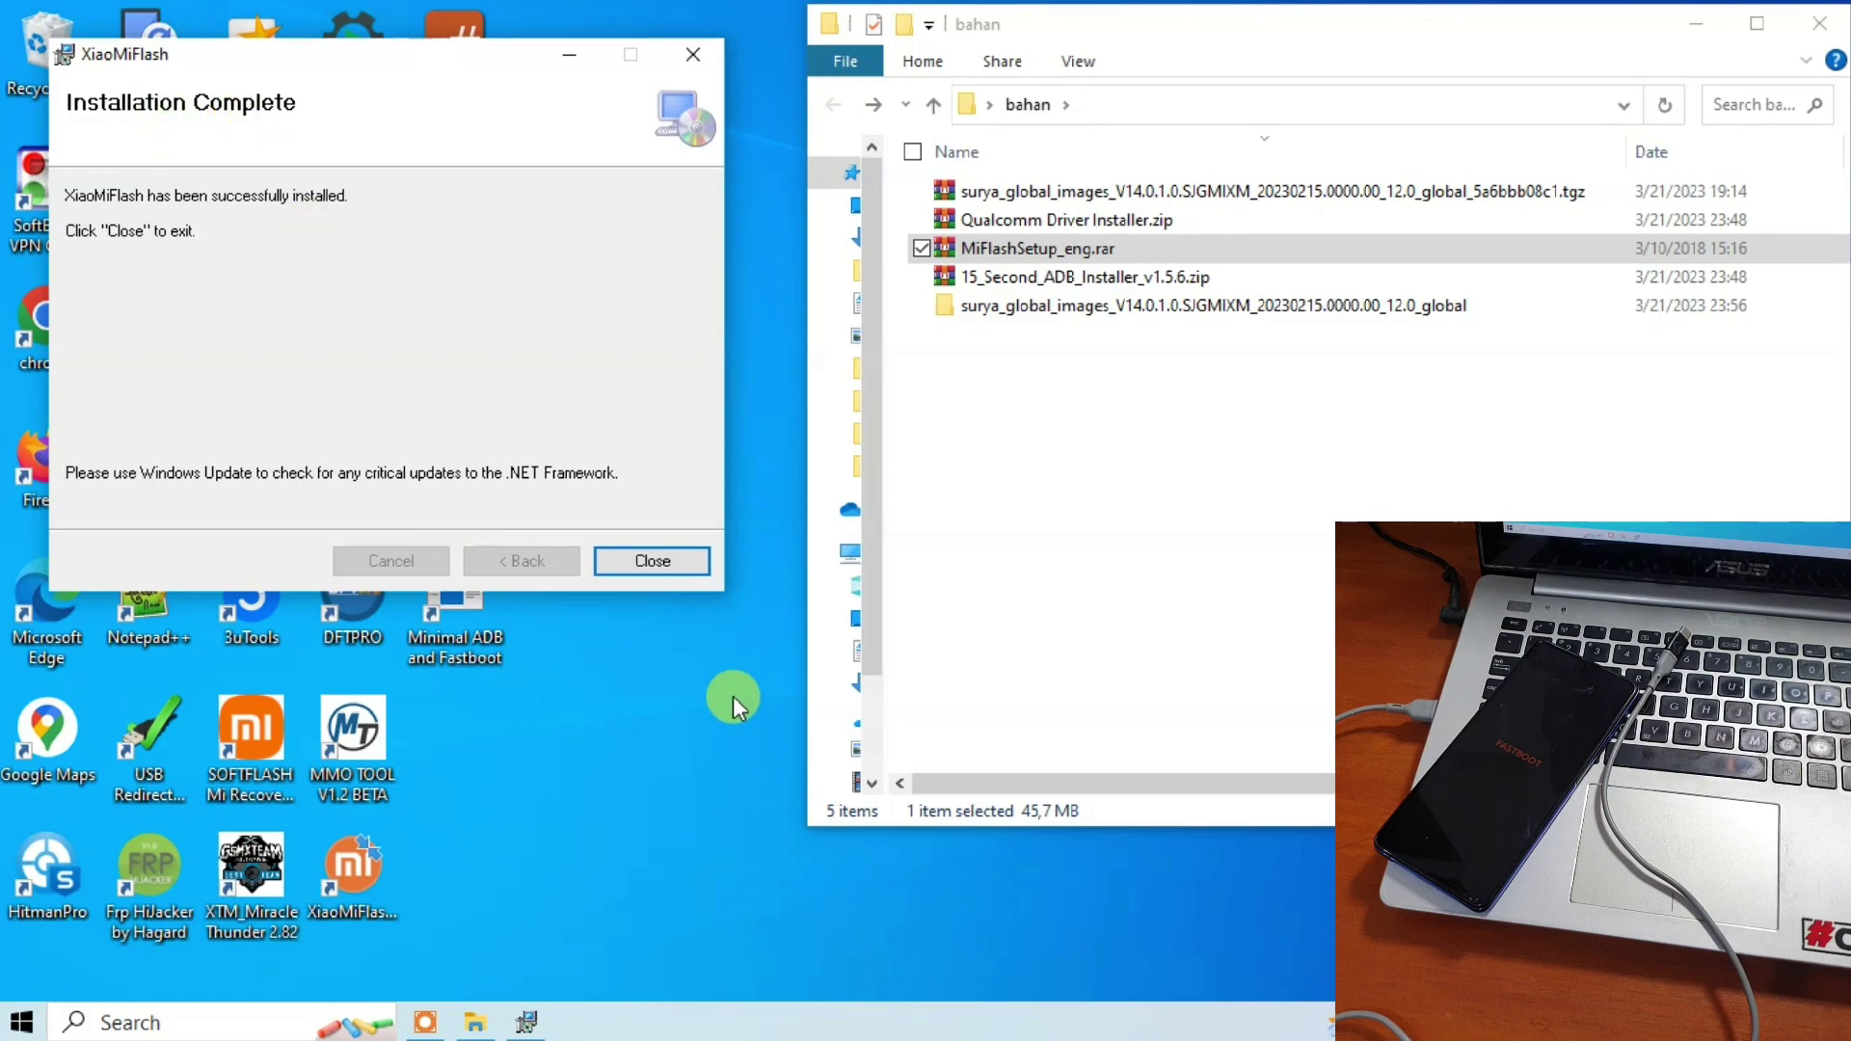
pyautogui.click(644, 563)
# Launch XiaoMiFlash from the desktop and arrange its window beside the bahan folder window without overlap.
pyautogui.click(380, 899)
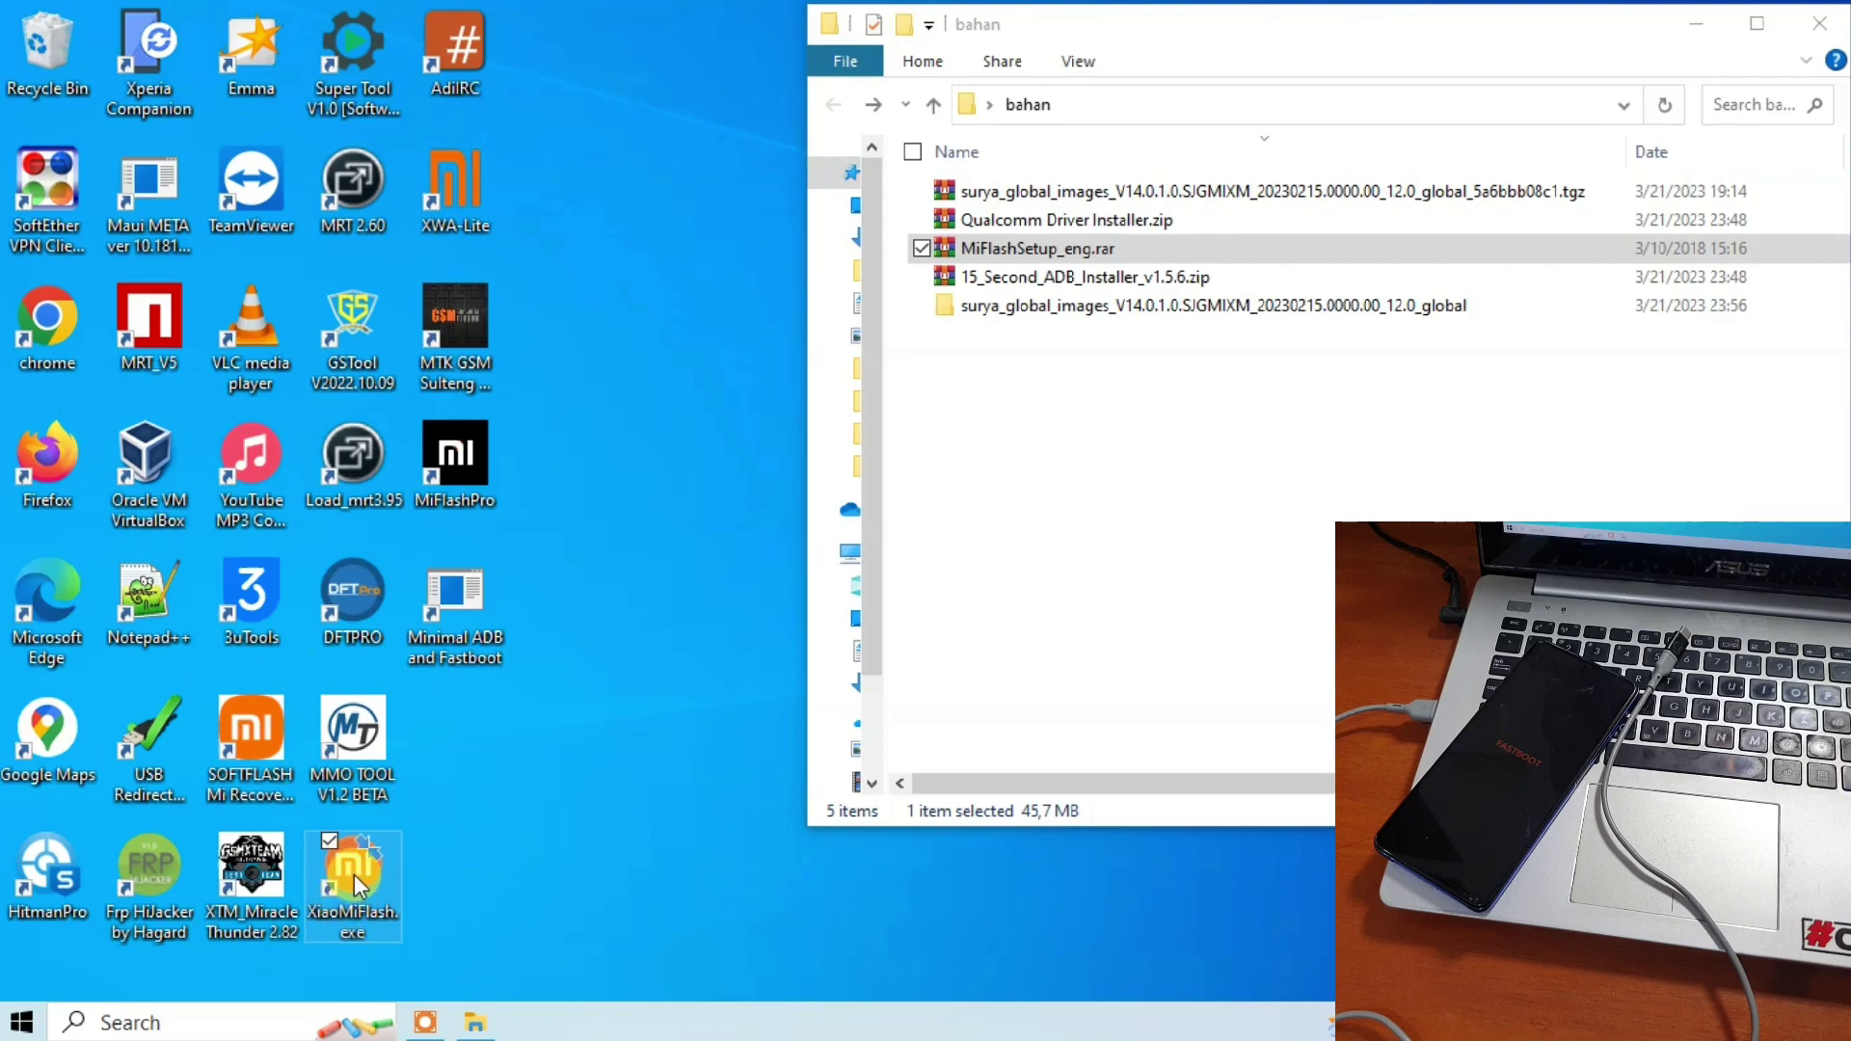
pyautogui.doubleClick(350, 878)
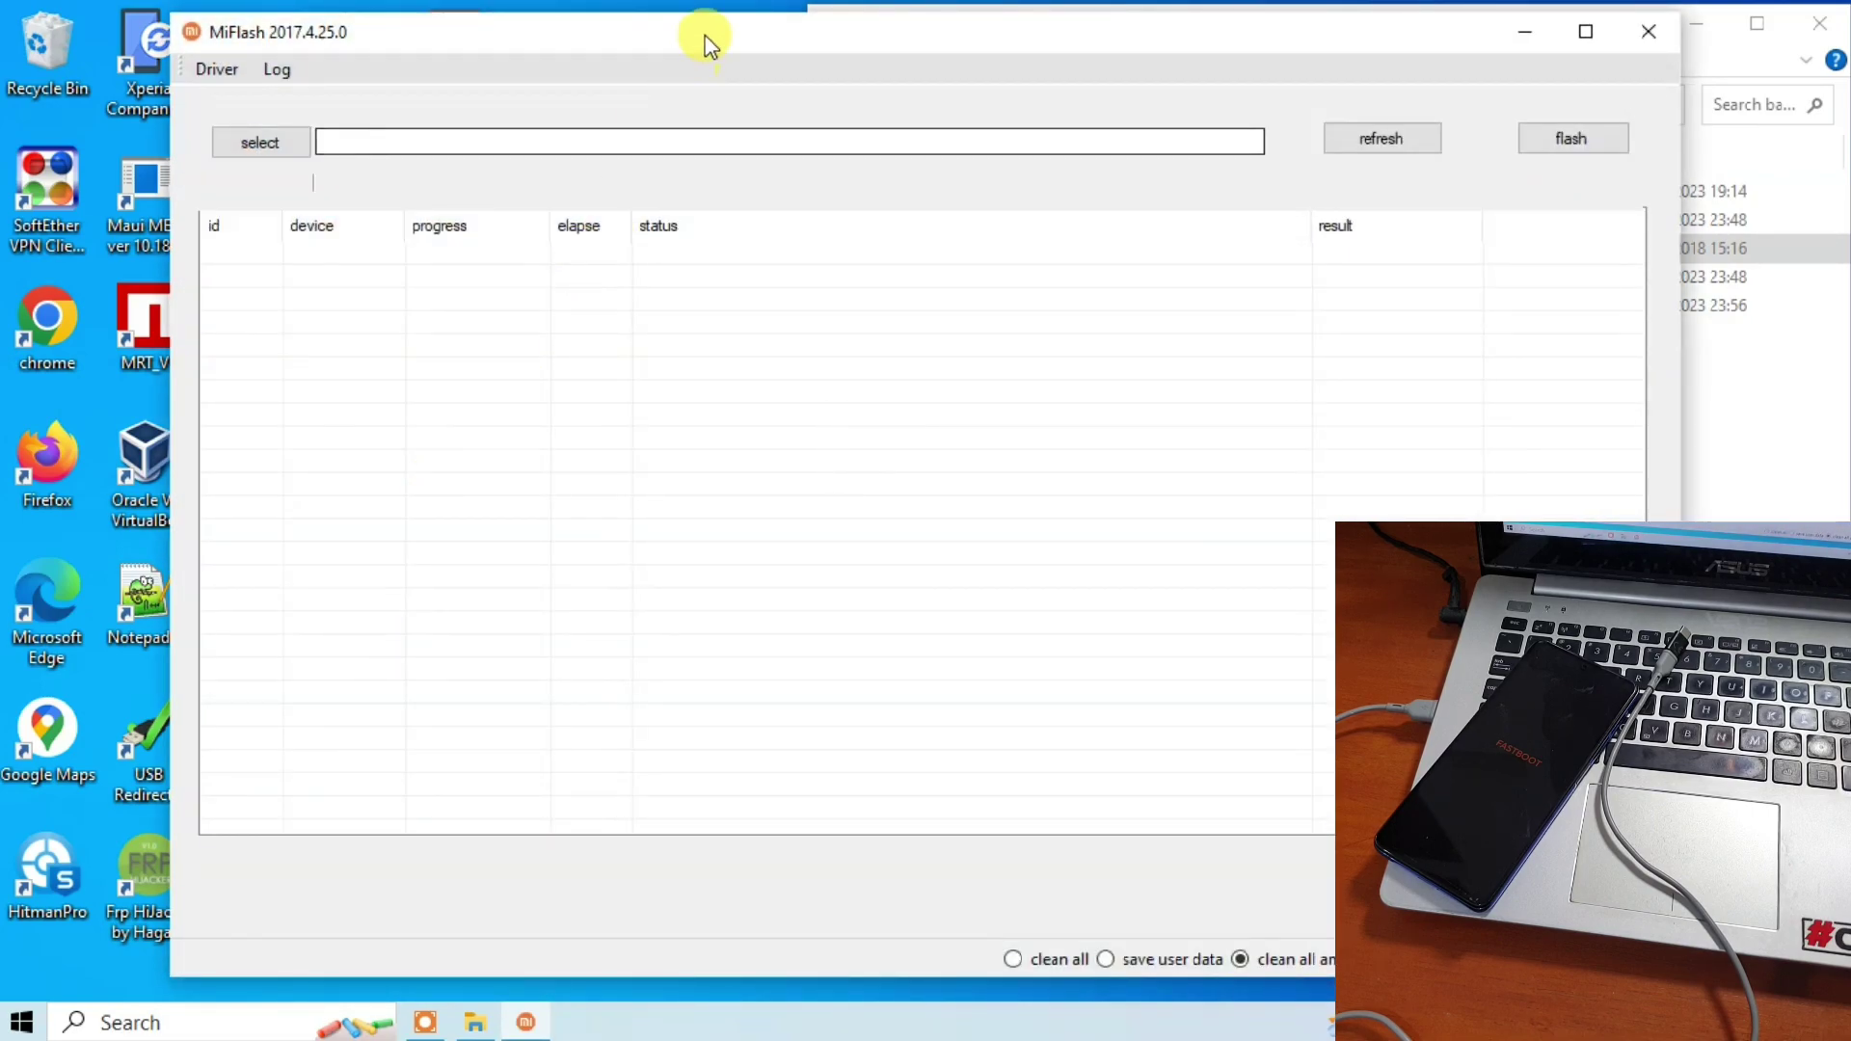
pyautogui.moveTo(709, 43); pyautogui.dragTo(541, 33)
pyautogui.click(1570, 37)
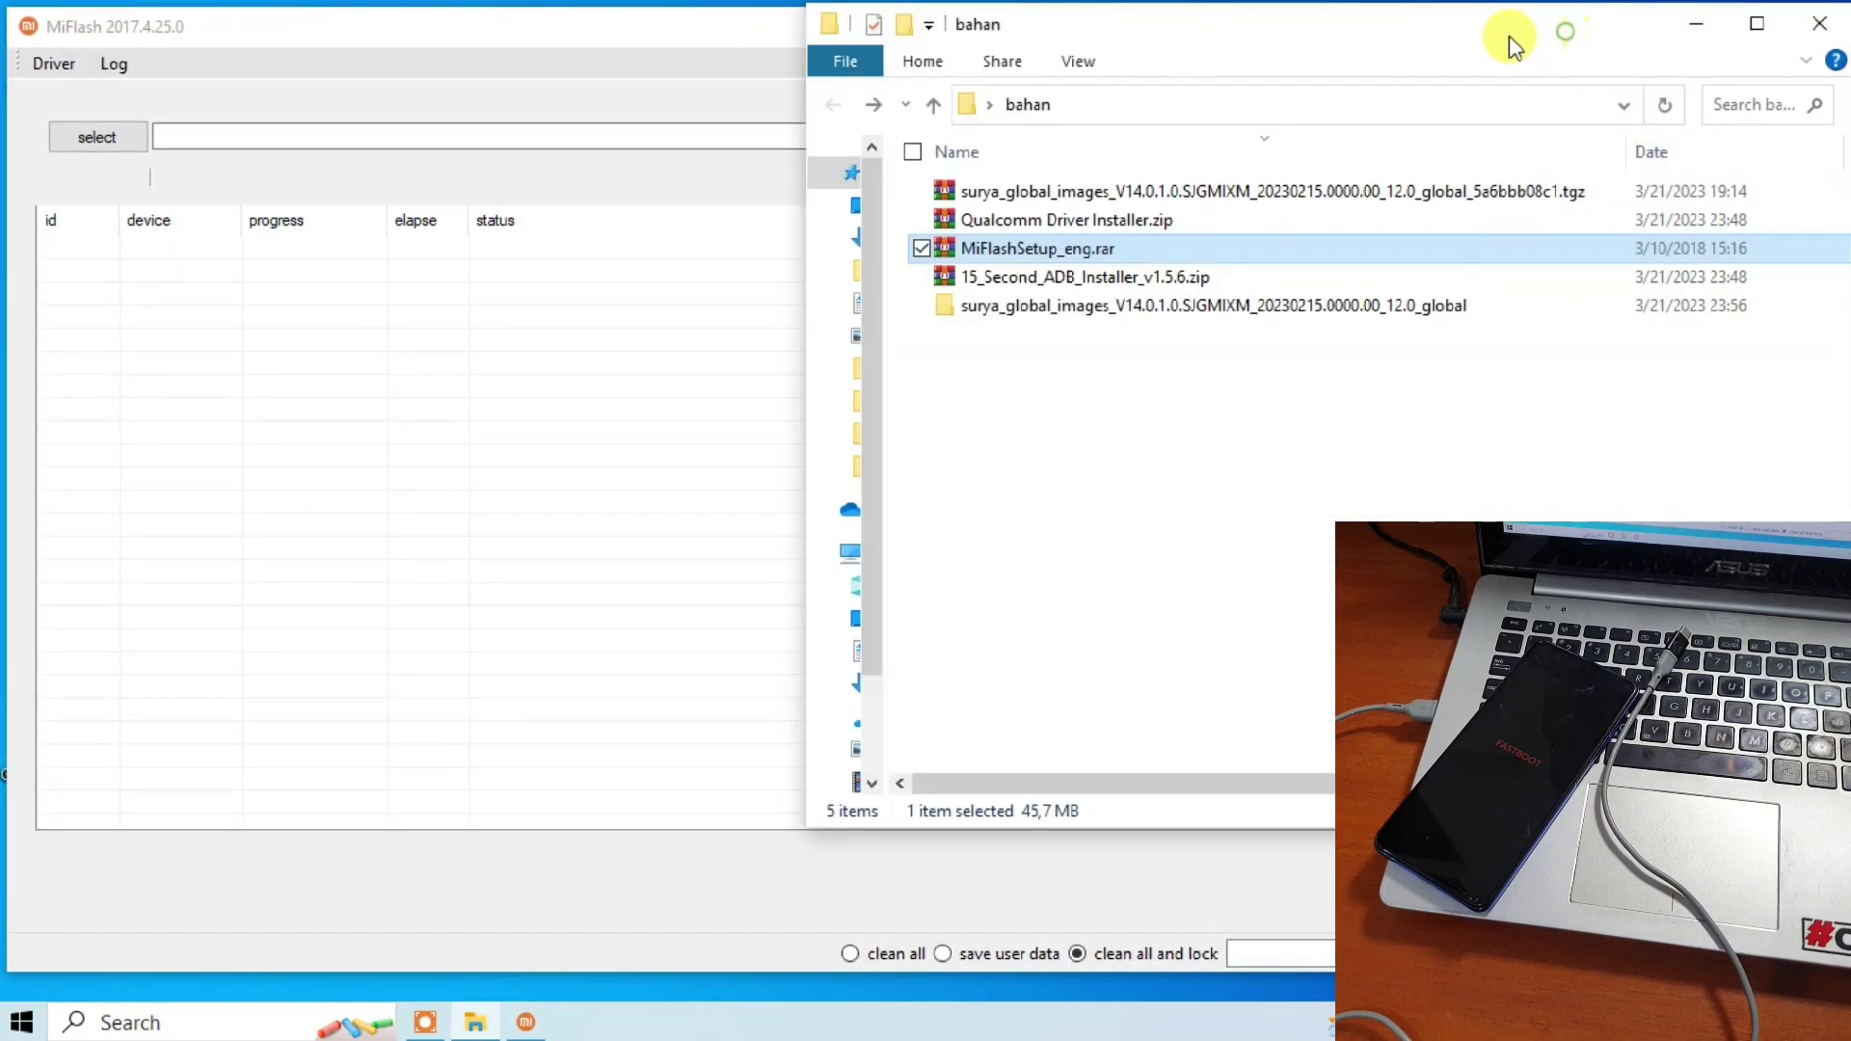
pyautogui.moveTo(807, 180); pyautogui.dragTo(1151, 184)
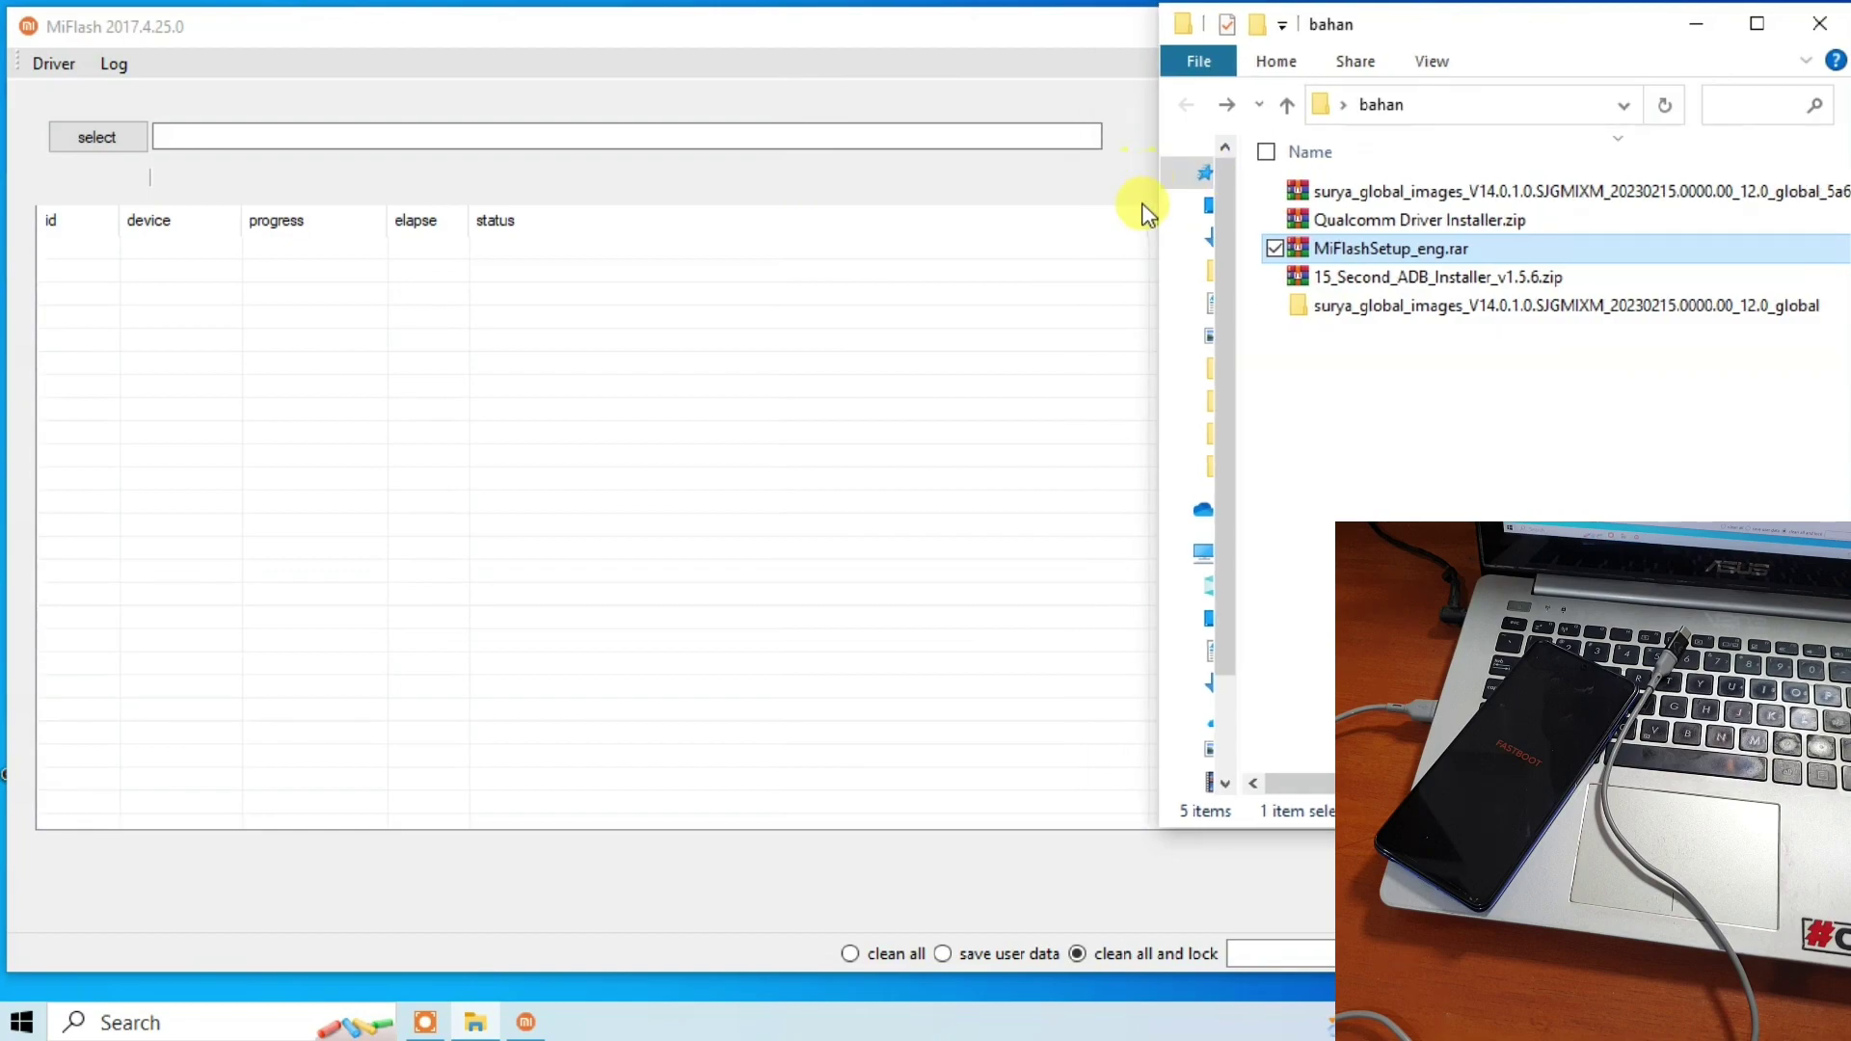
pyautogui.click(1405, 306)
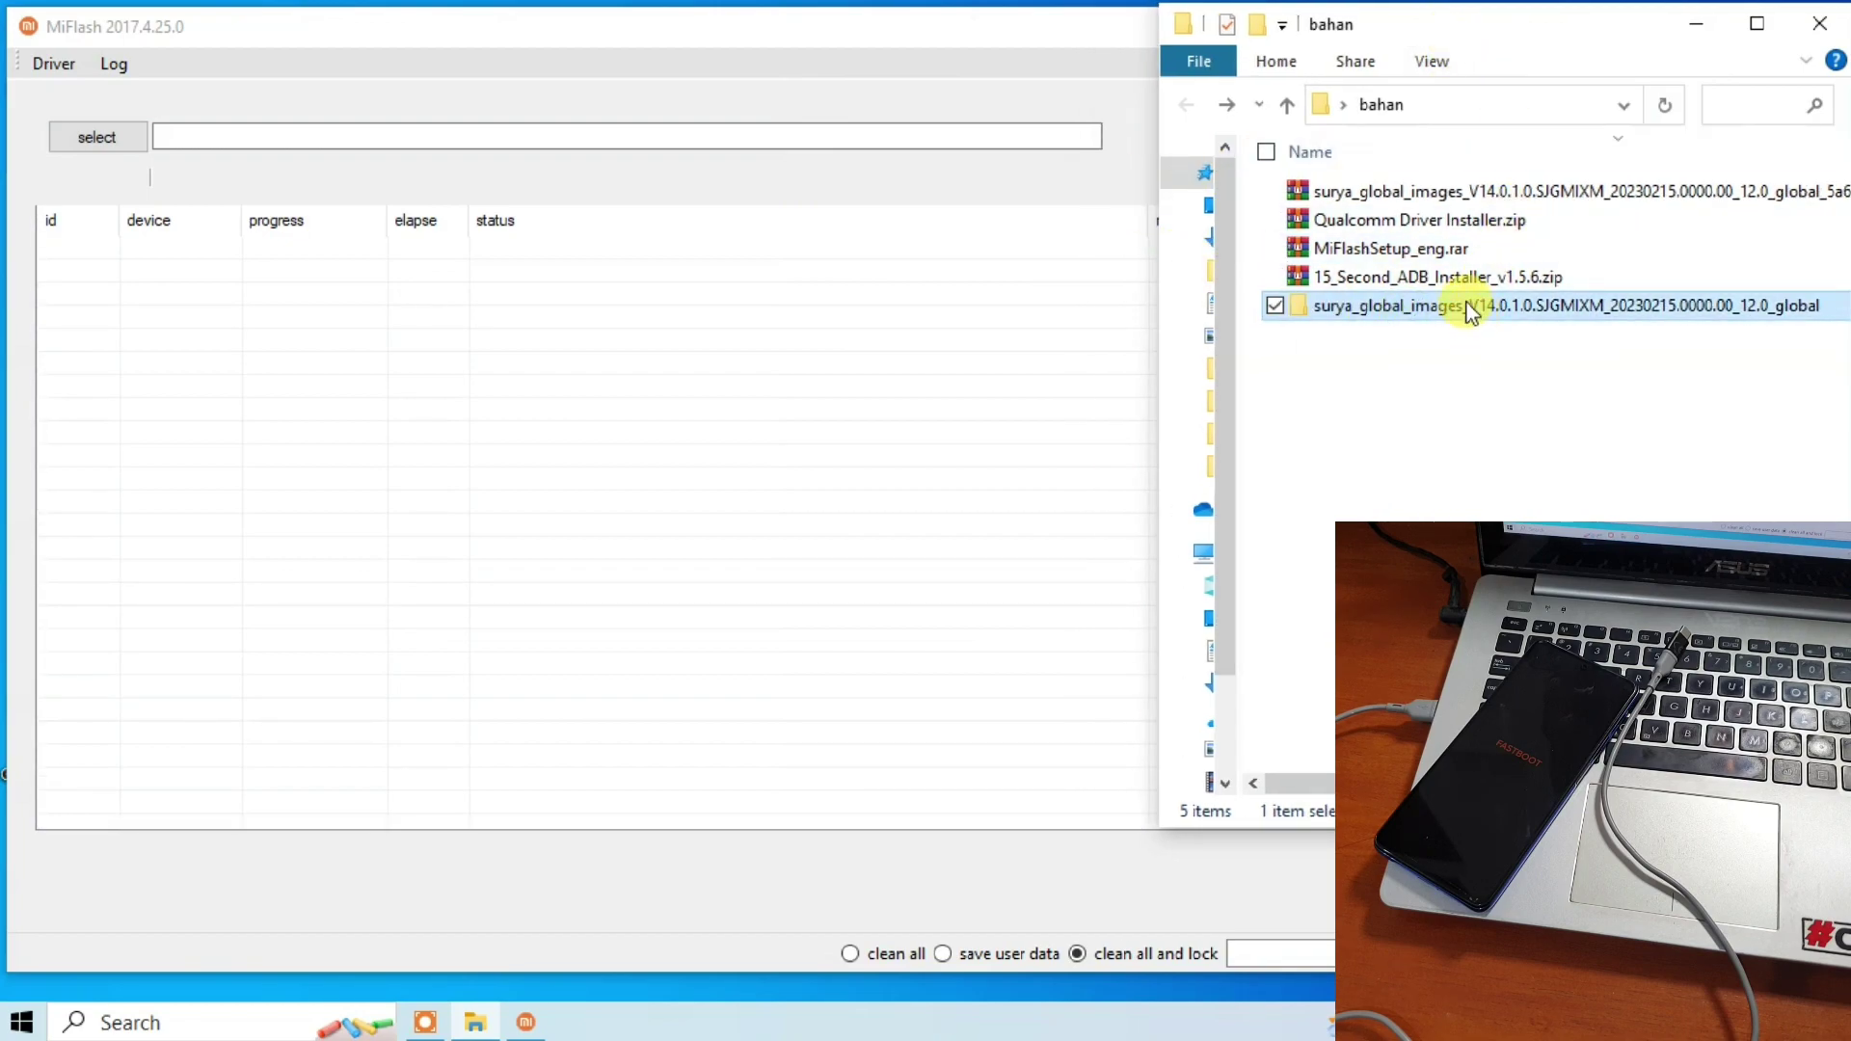
pyautogui.click(761, 37)
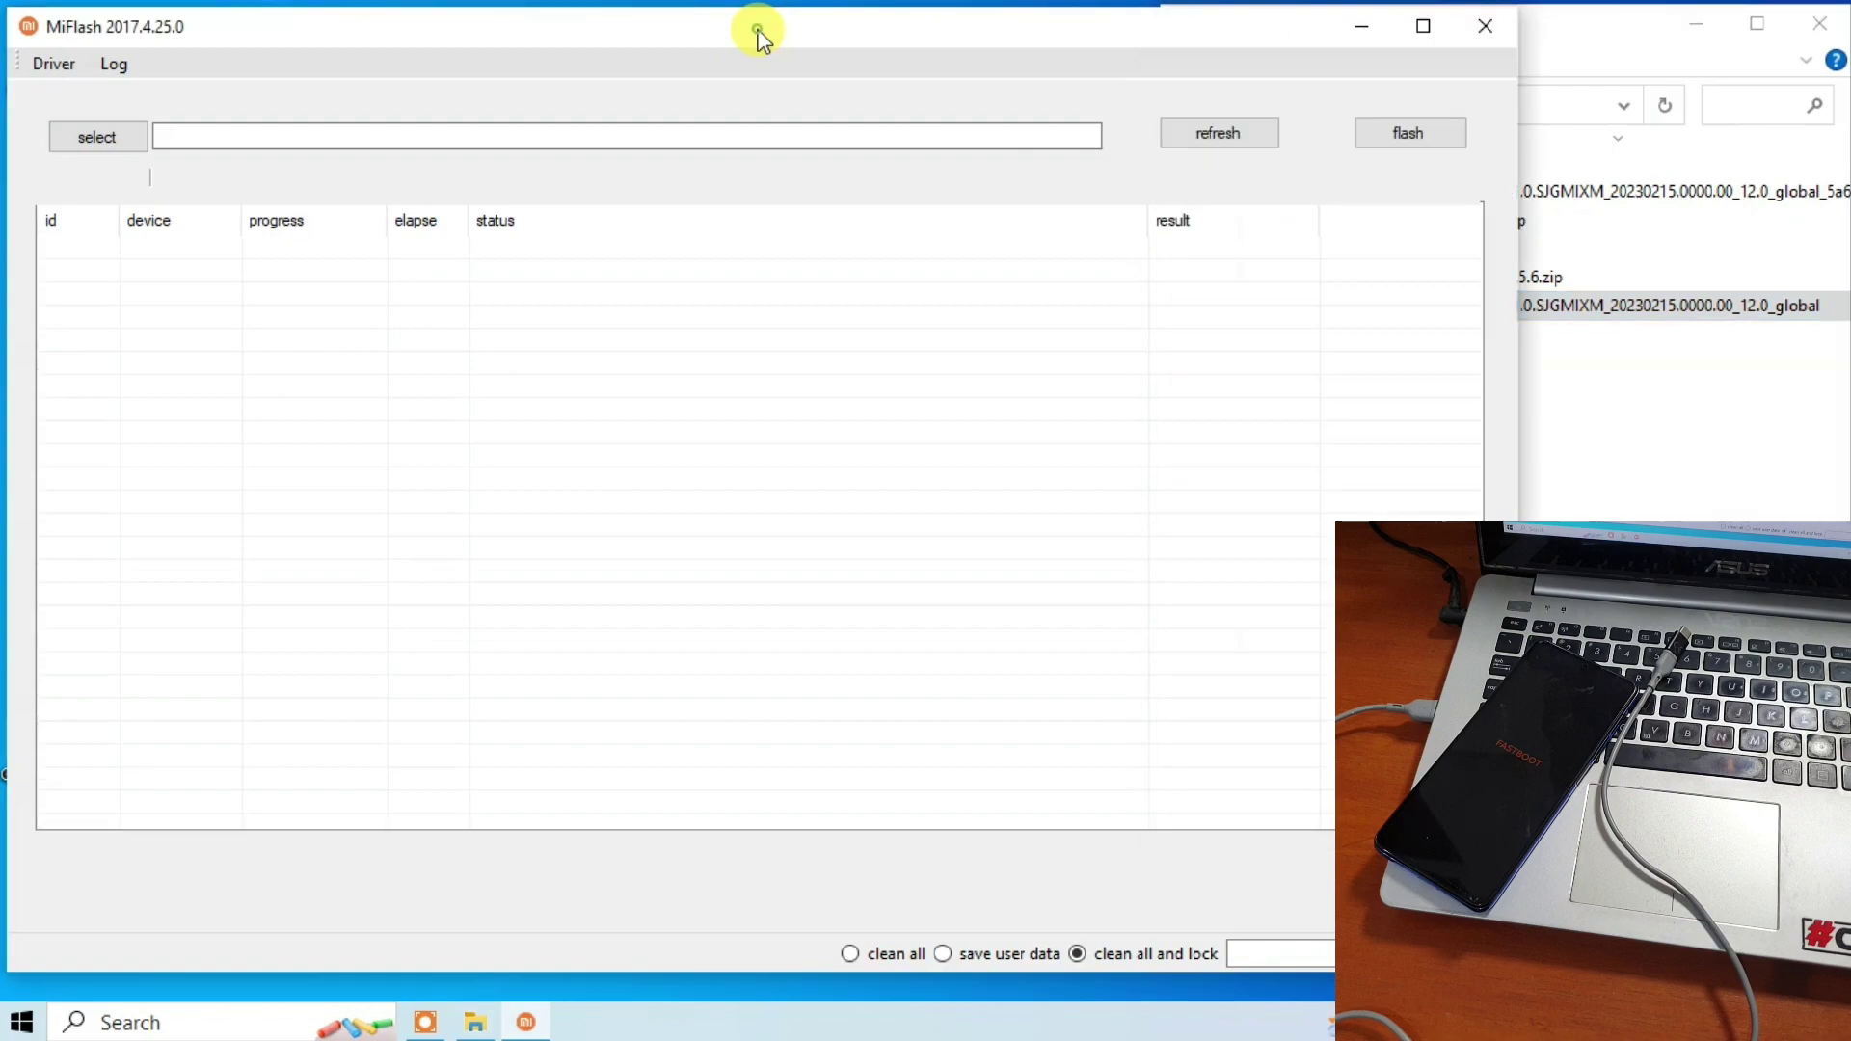
pyautogui.click(1480, 364)
pyautogui.moveTo(1152, 96); pyautogui.dragTo(1524, 129)
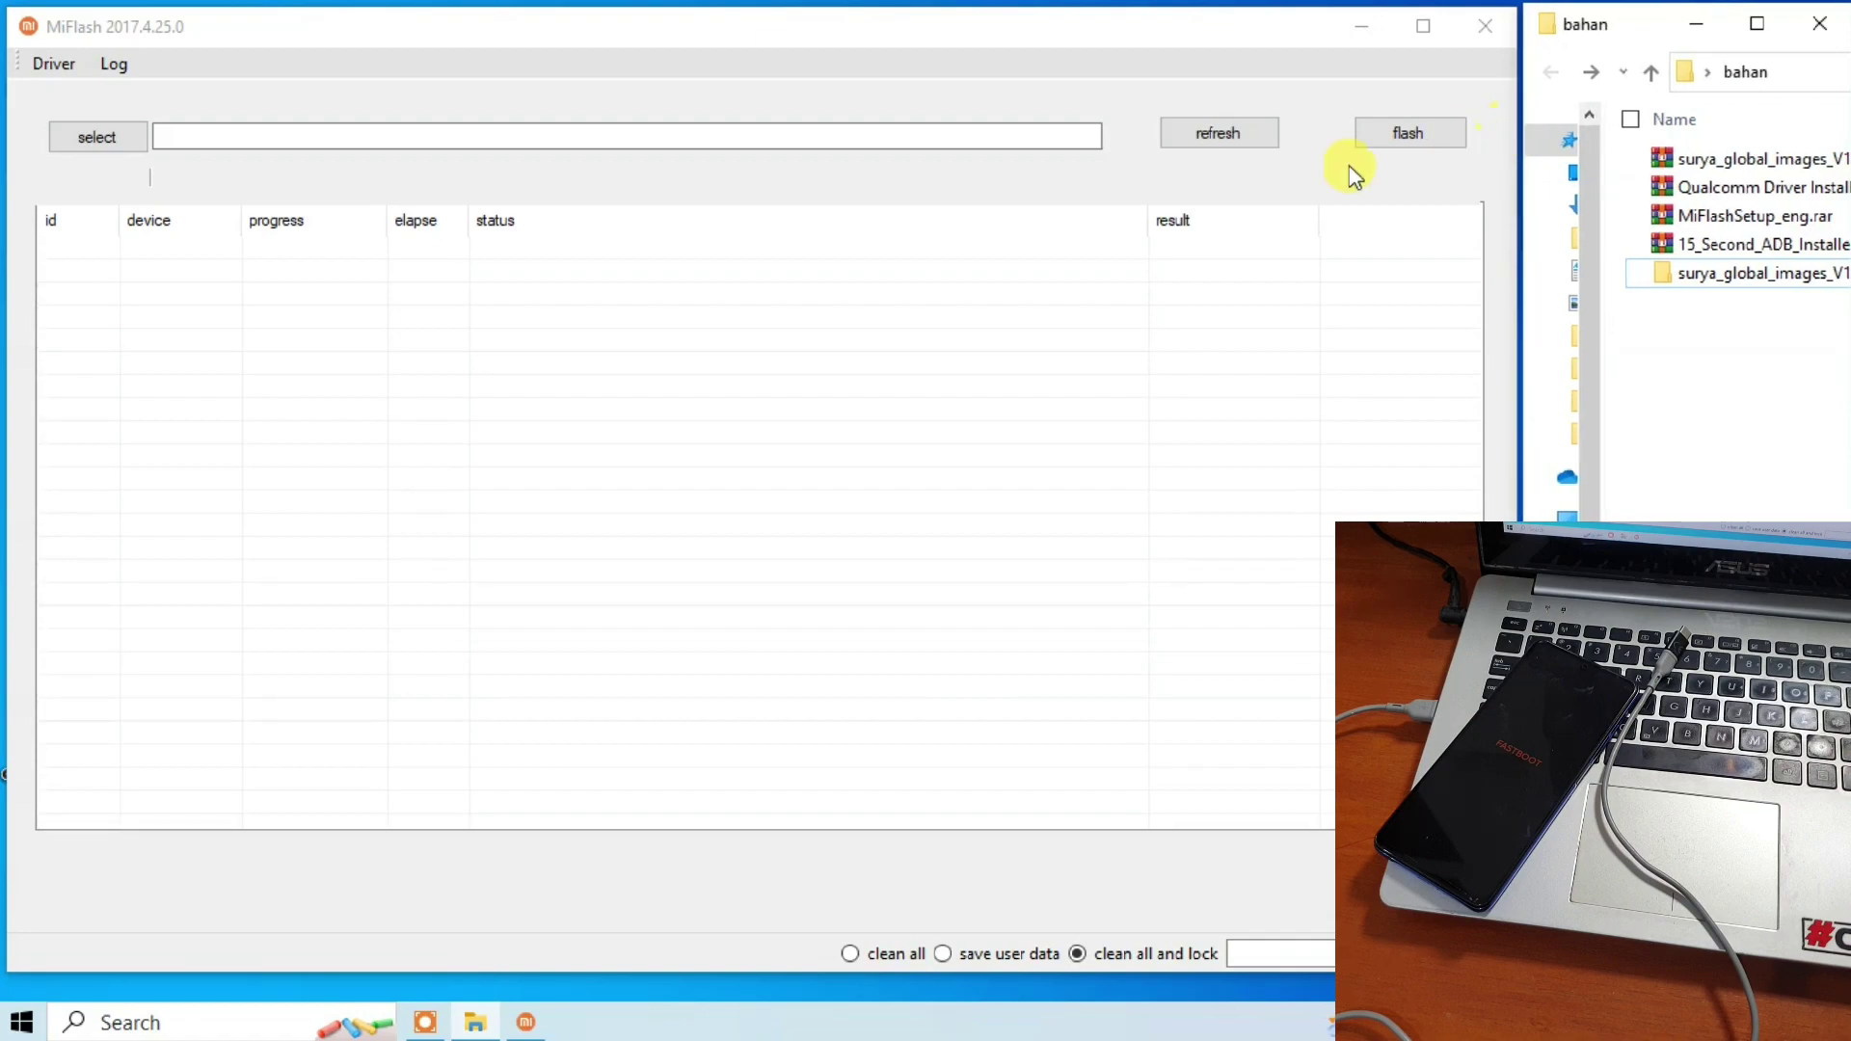
# Set the firmware path to the surya_global_images_V14.0.1.0.SJGMIXM_20230215.0000.00_12.0_global folder inside the desktop's bahan folder.
pyautogui.click(113, 142)
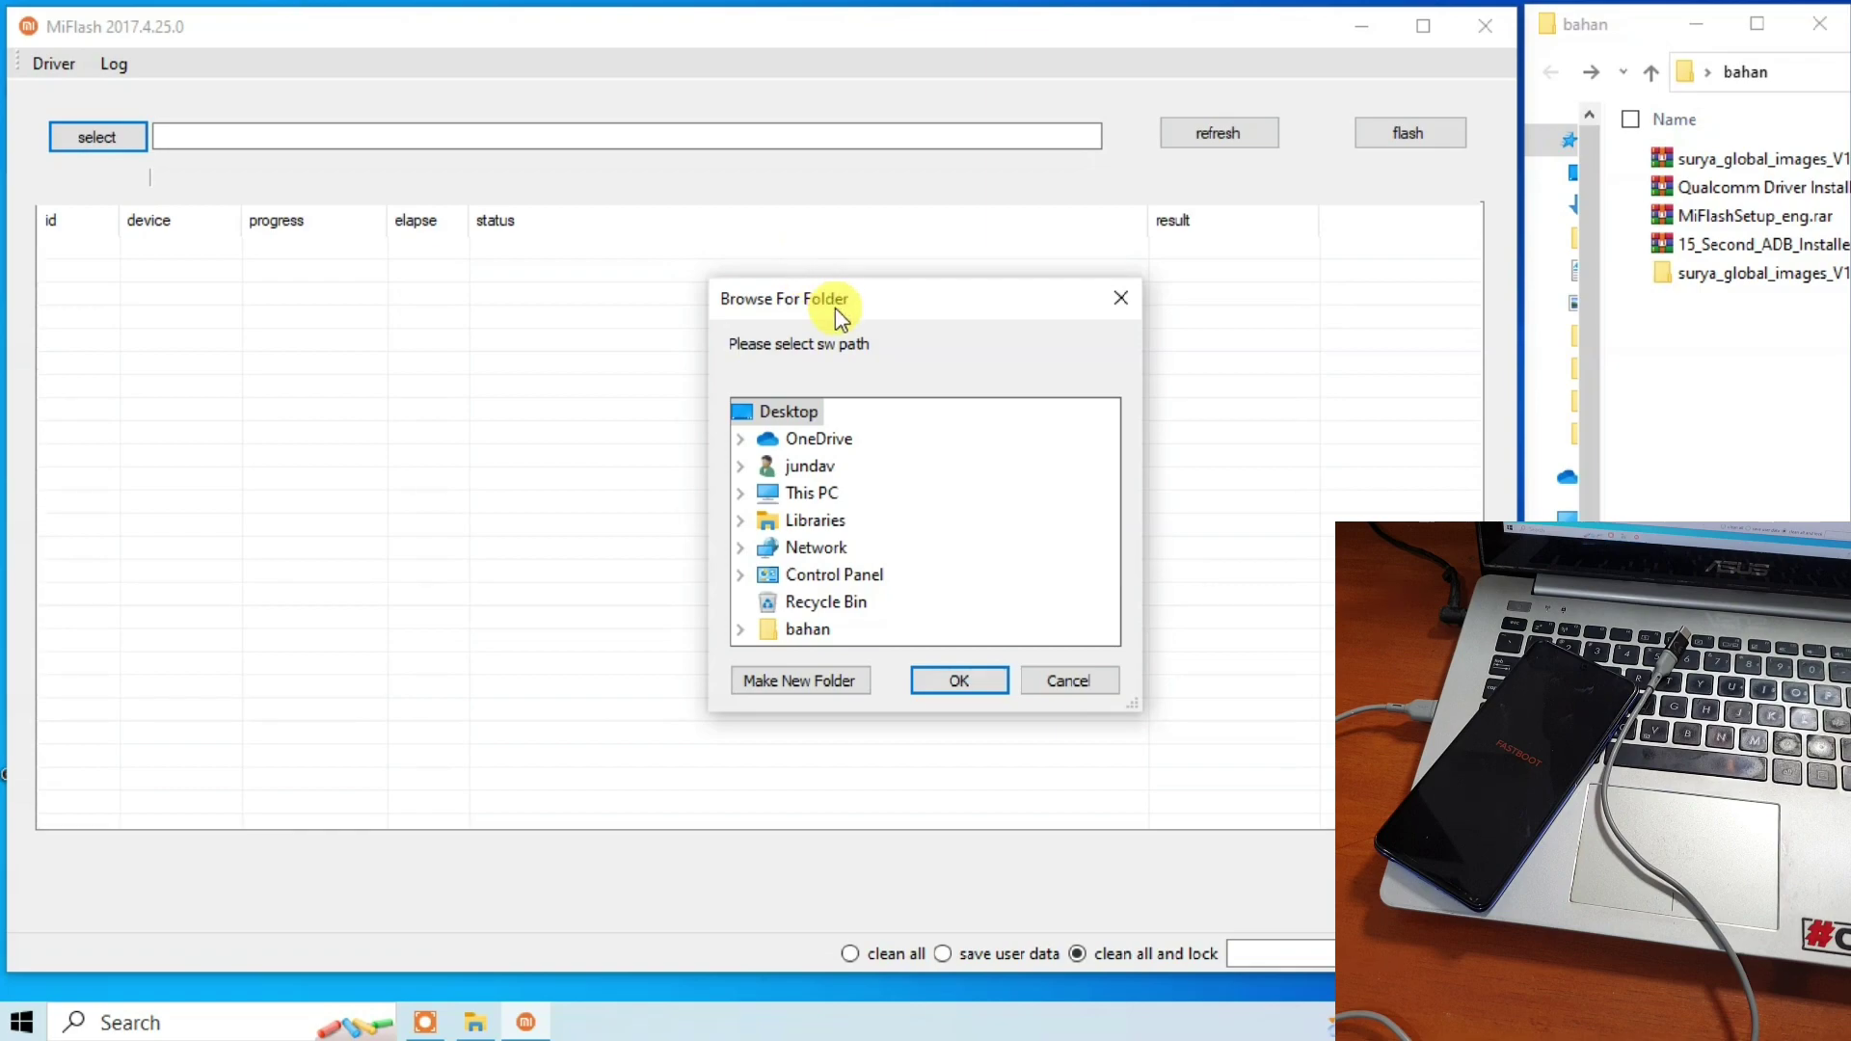
pyautogui.moveTo(836, 311); pyautogui.dragTo(262, 271)
pyautogui.click(1690, 277)
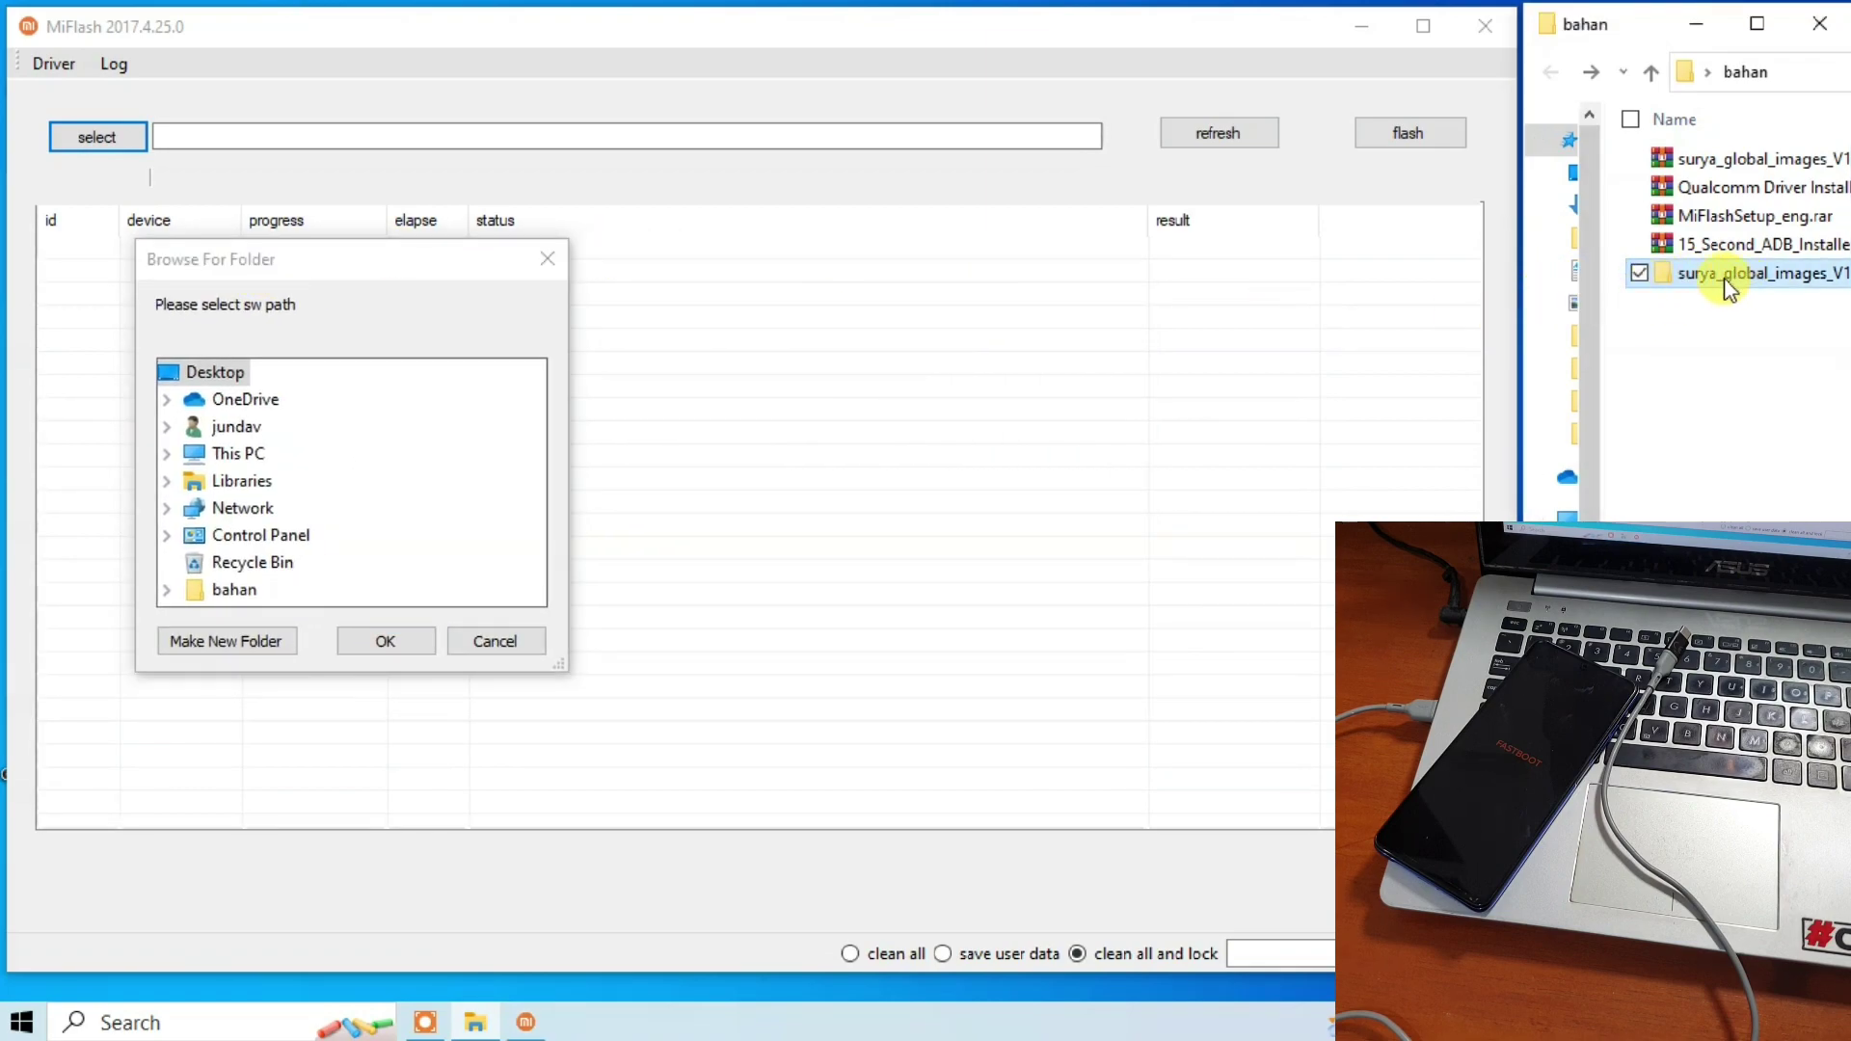
pyautogui.click(206, 383)
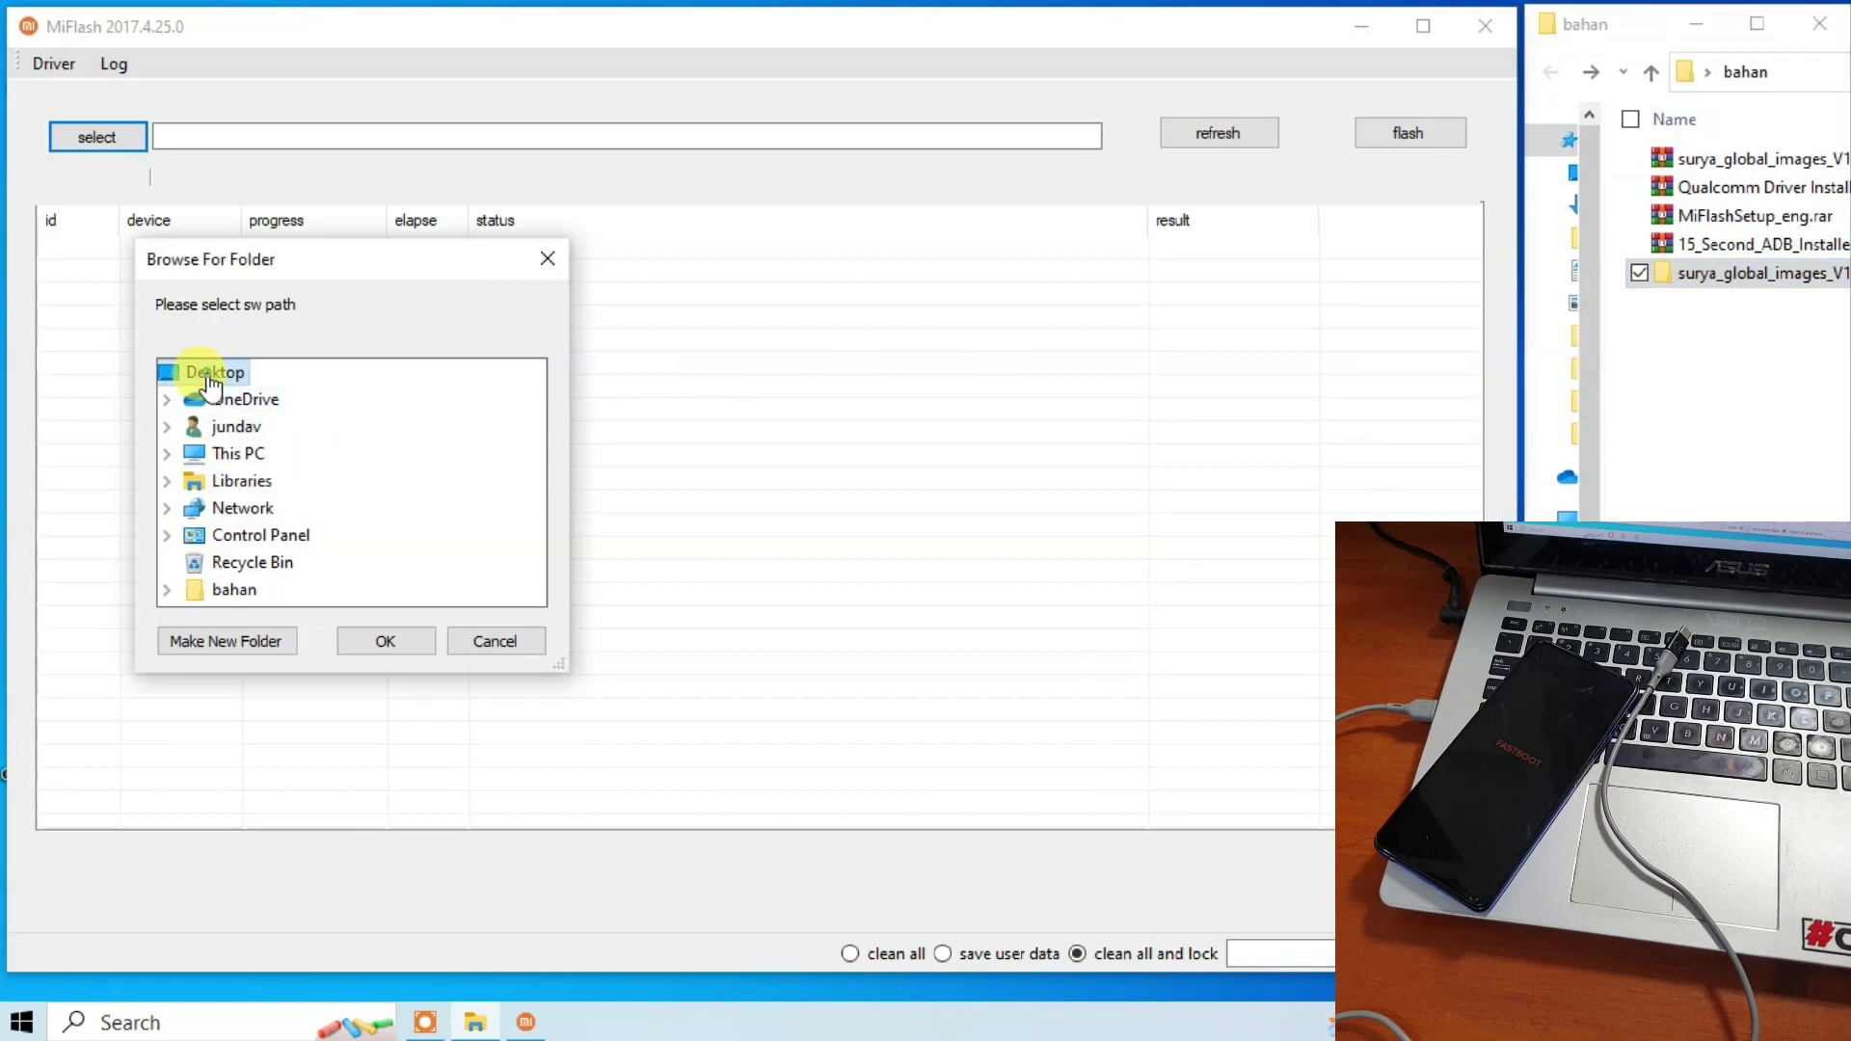
pyautogui.click(166, 591)
pyautogui.click(270, 566)
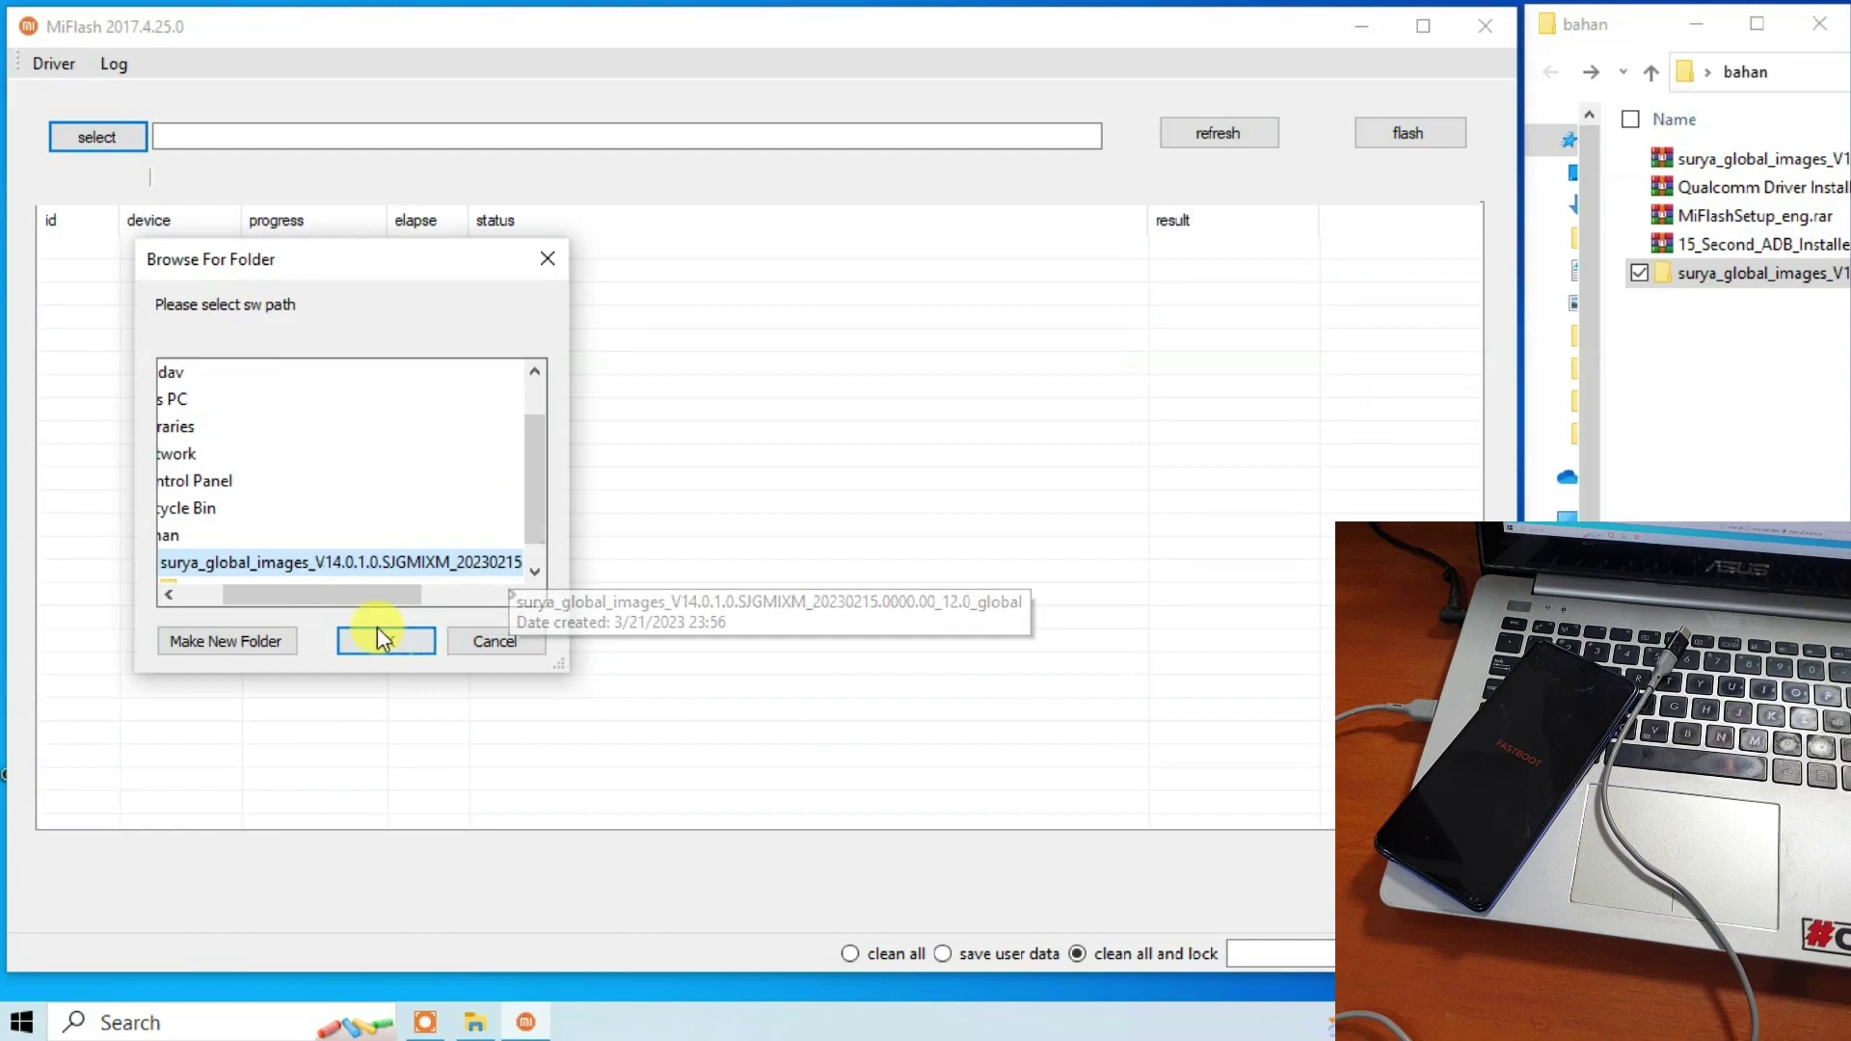
pyautogui.moveTo(360, 600); pyautogui.dragTo(328, 598)
pyautogui.moveTo(537, 488); pyautogui.dragTo(497, 553)
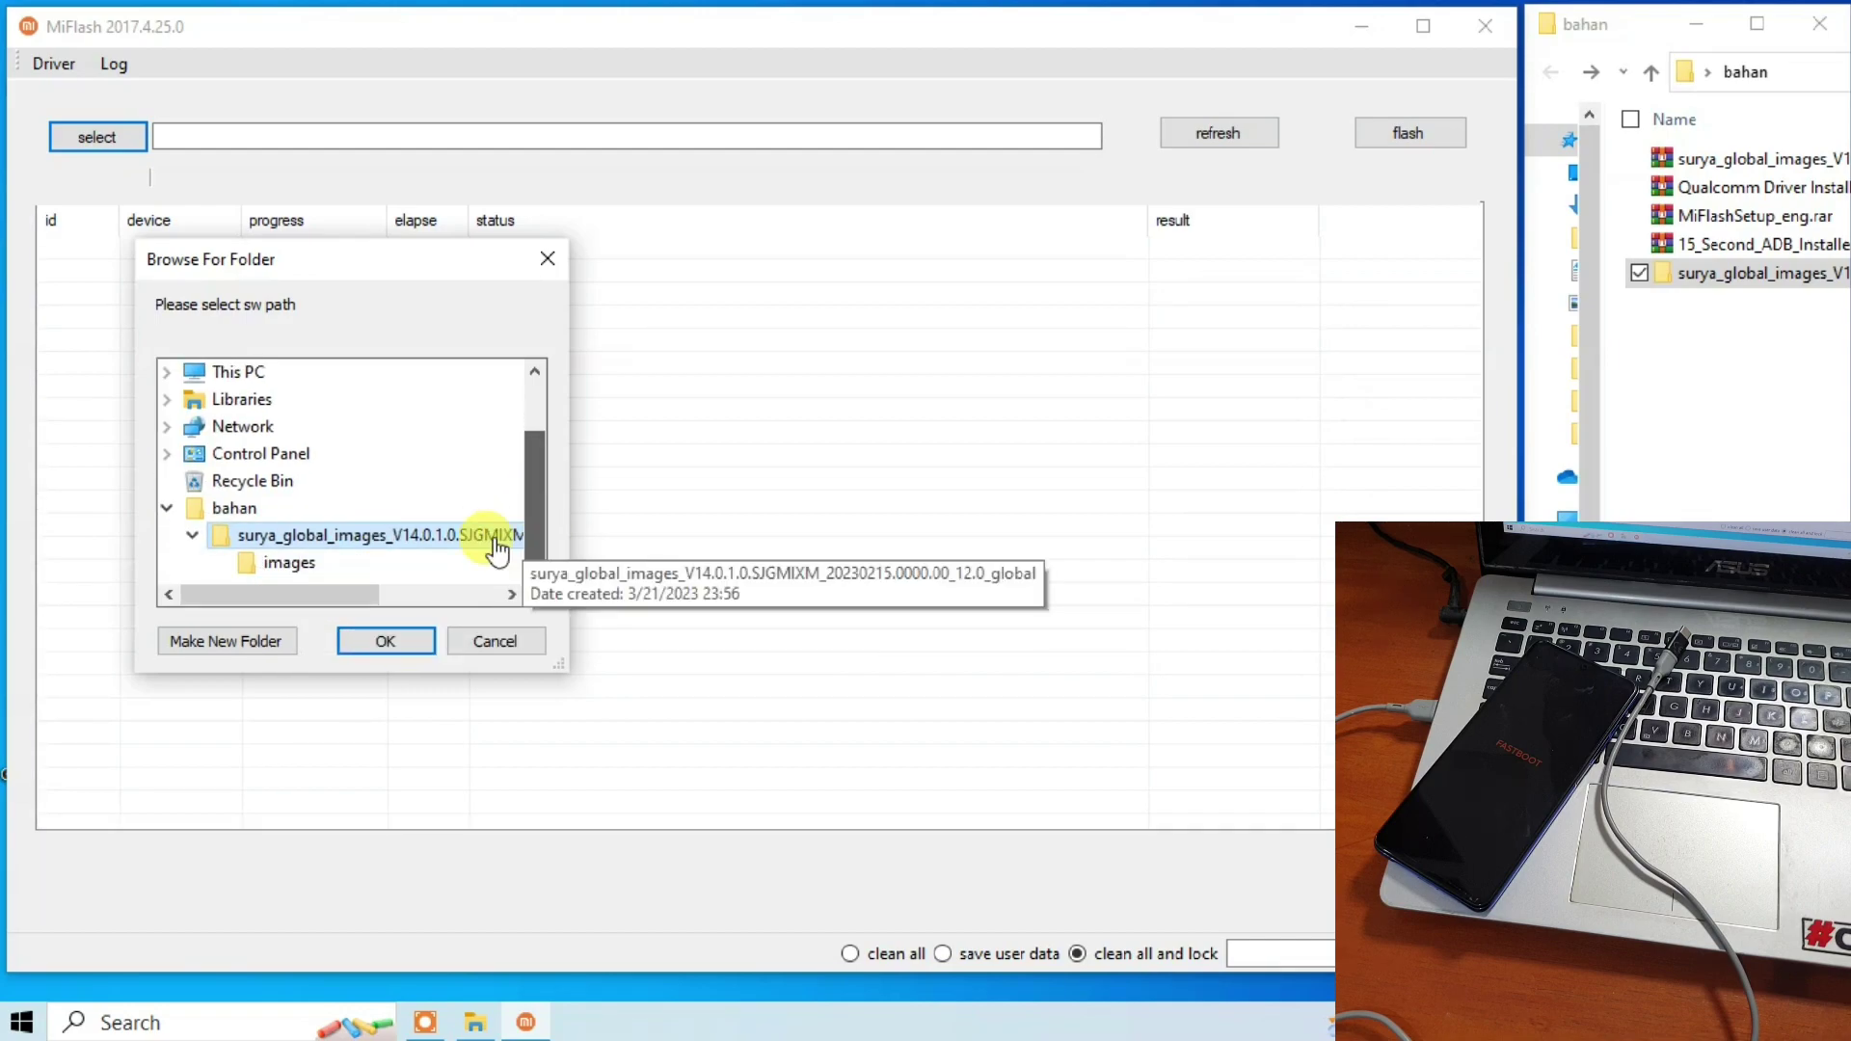
pyautogui.click(294, 569)
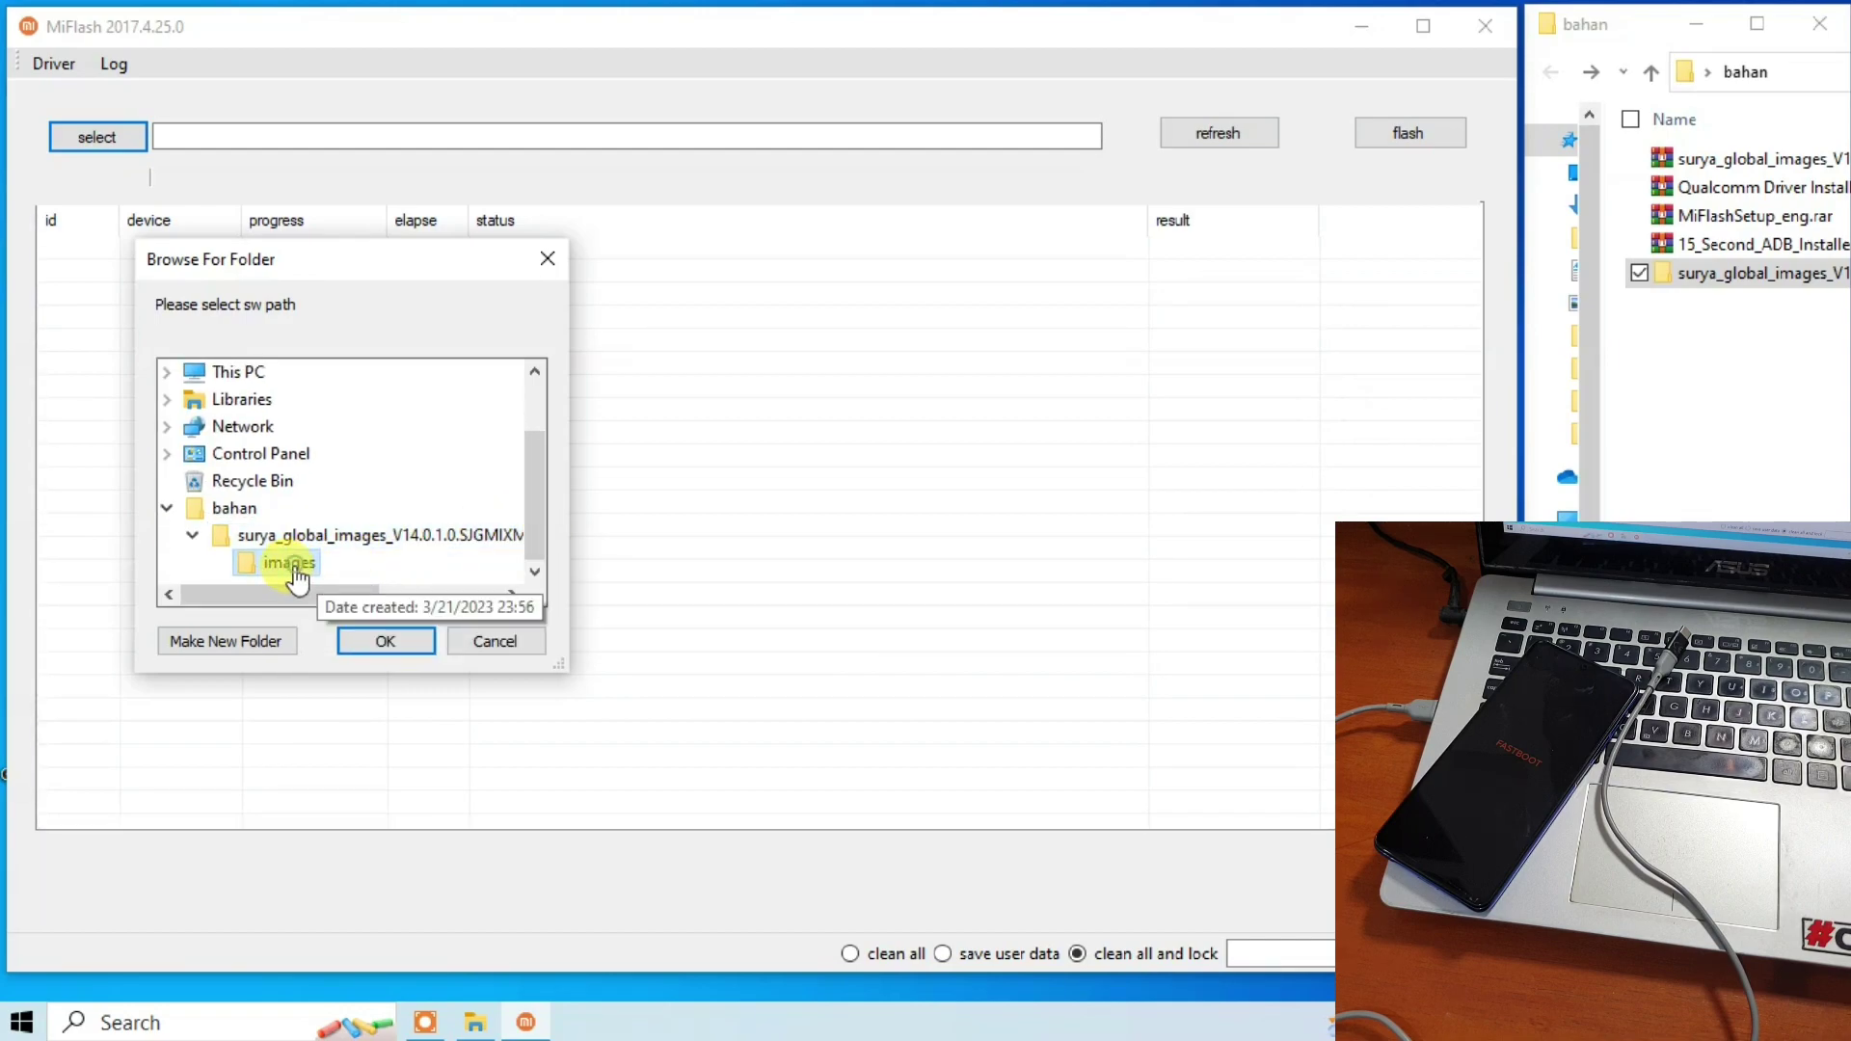
pyautogui.click(308, 542)
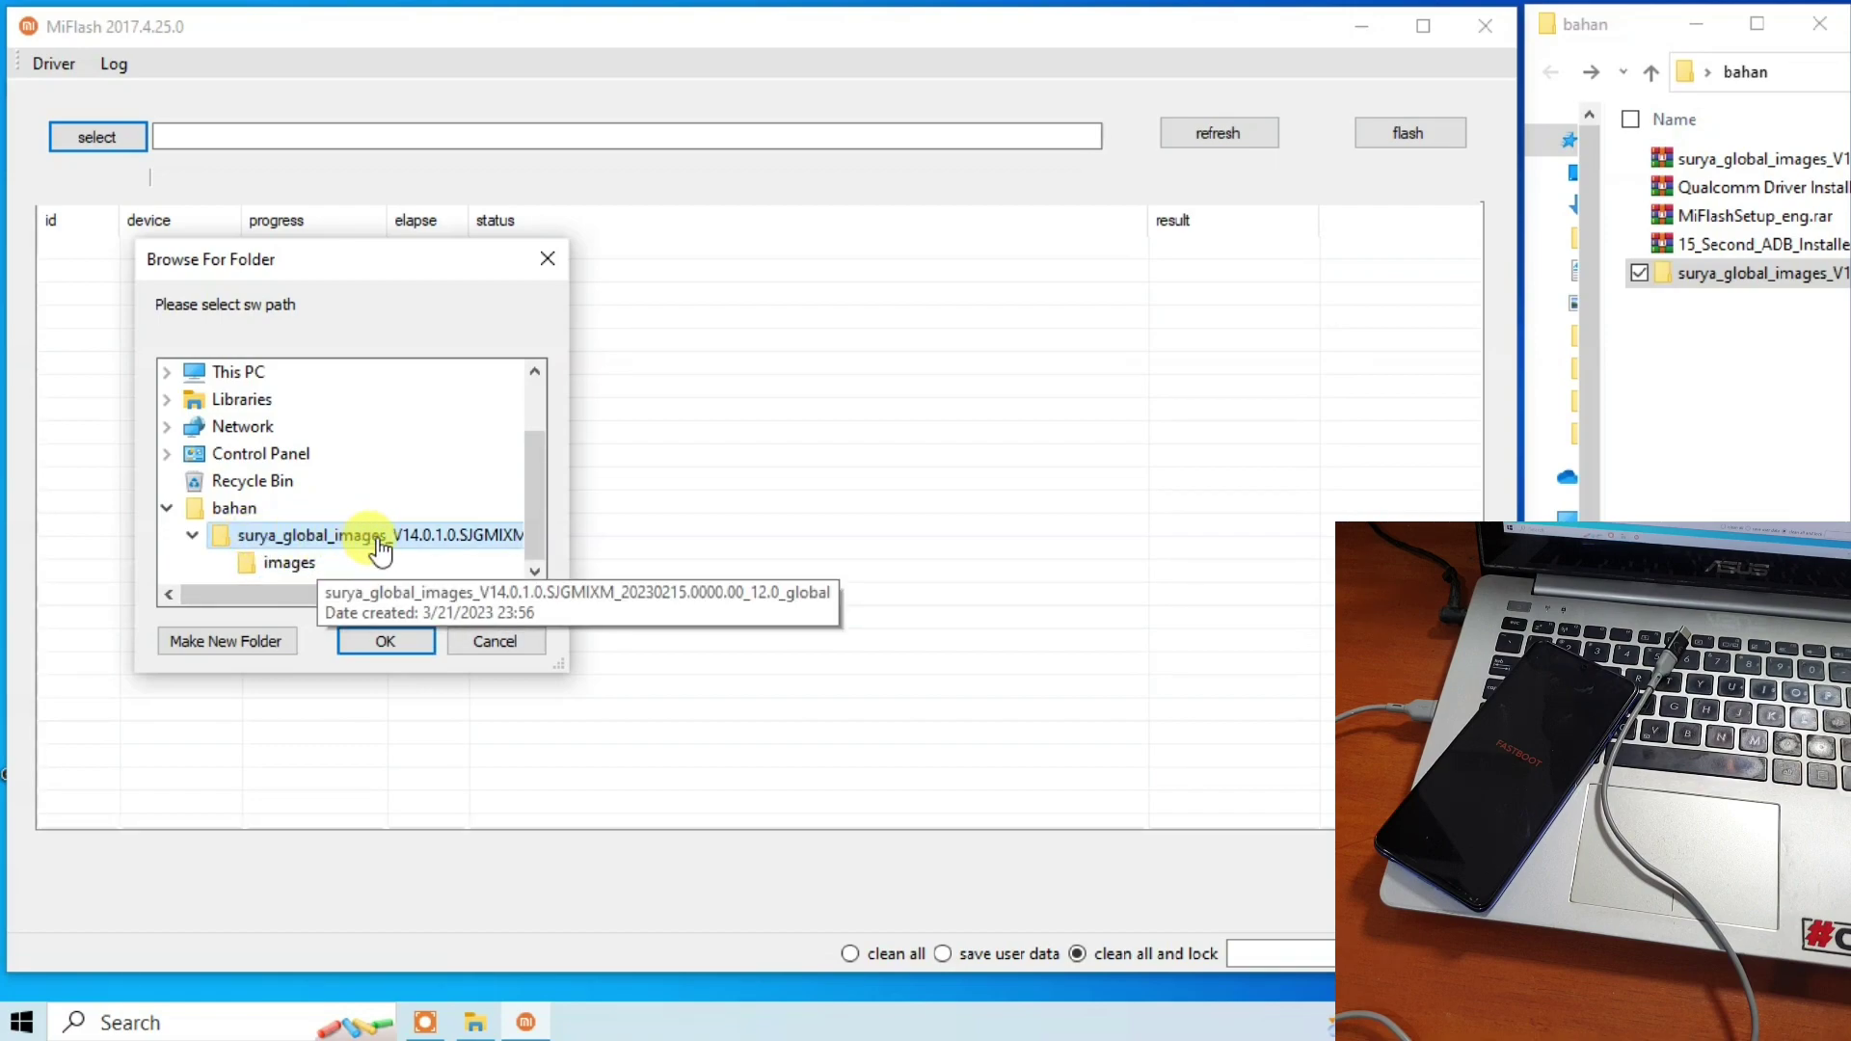
pyautogui.click(387, 642)
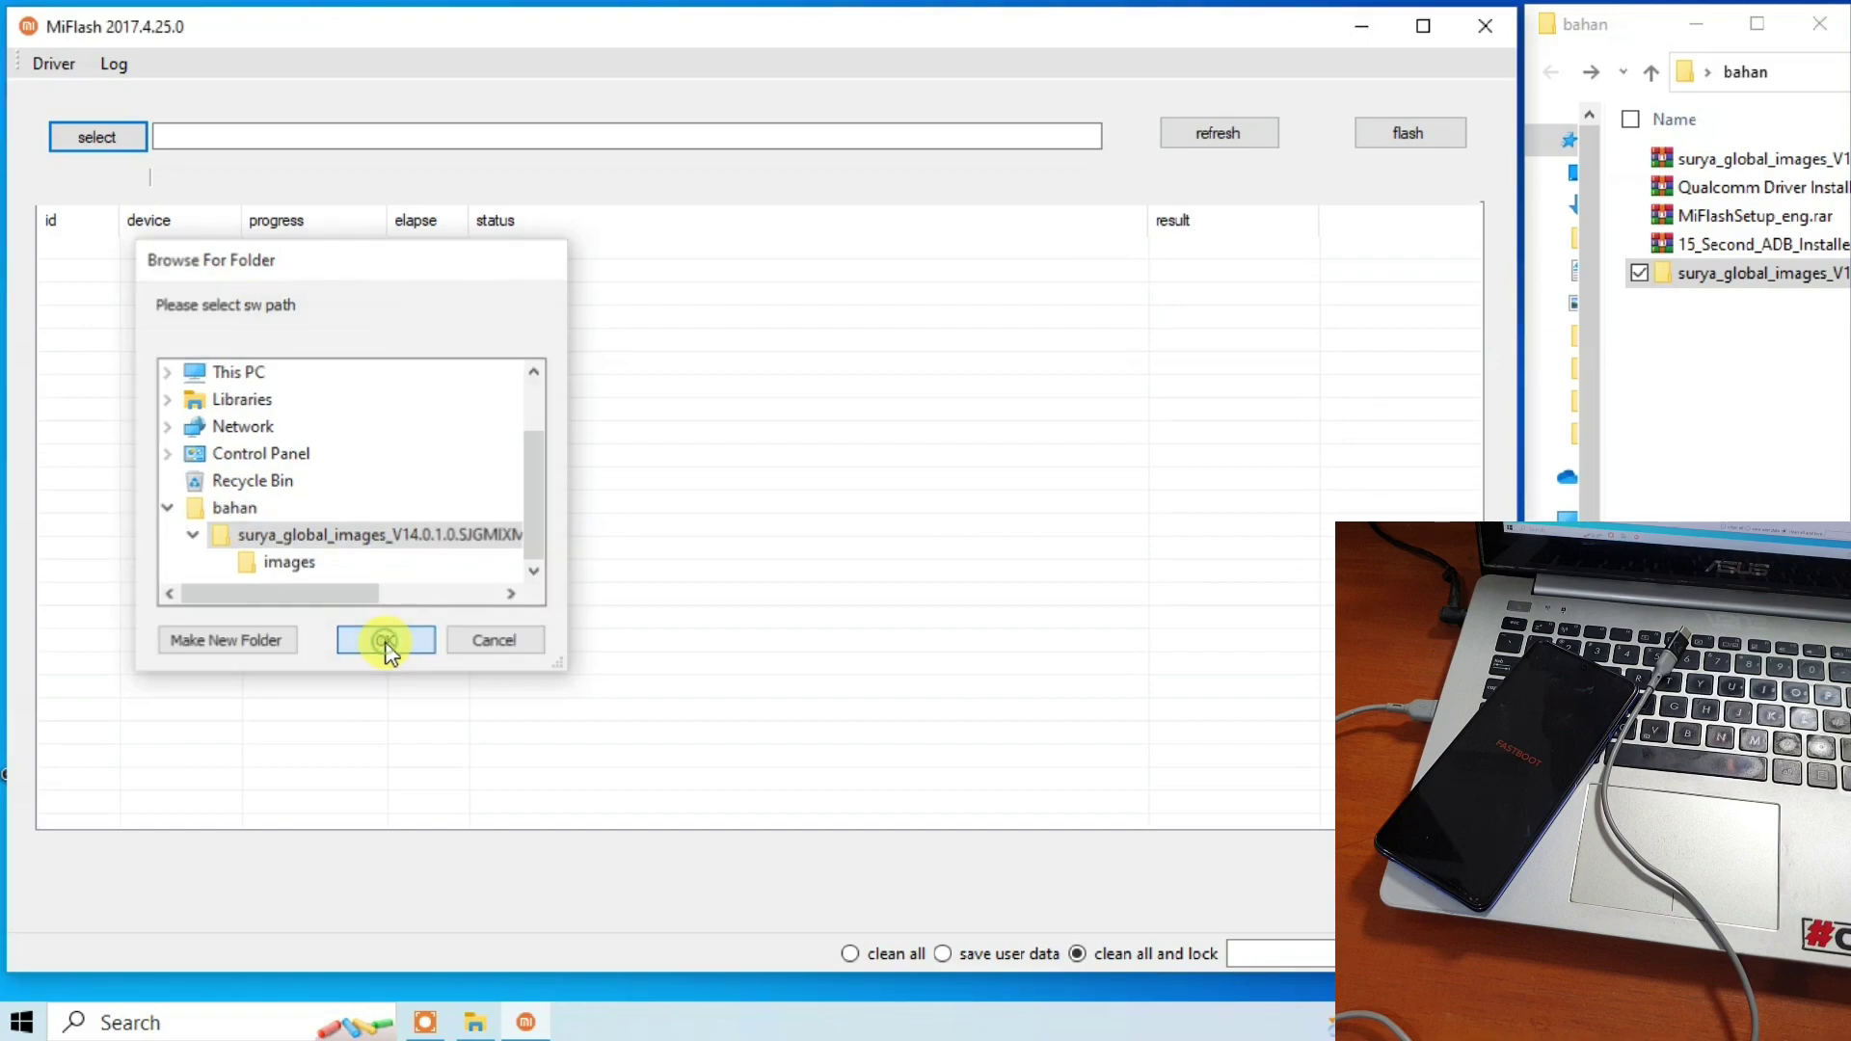
pyautogui.moveTo(378, 142); pyautogui.dragTo(895, 142)
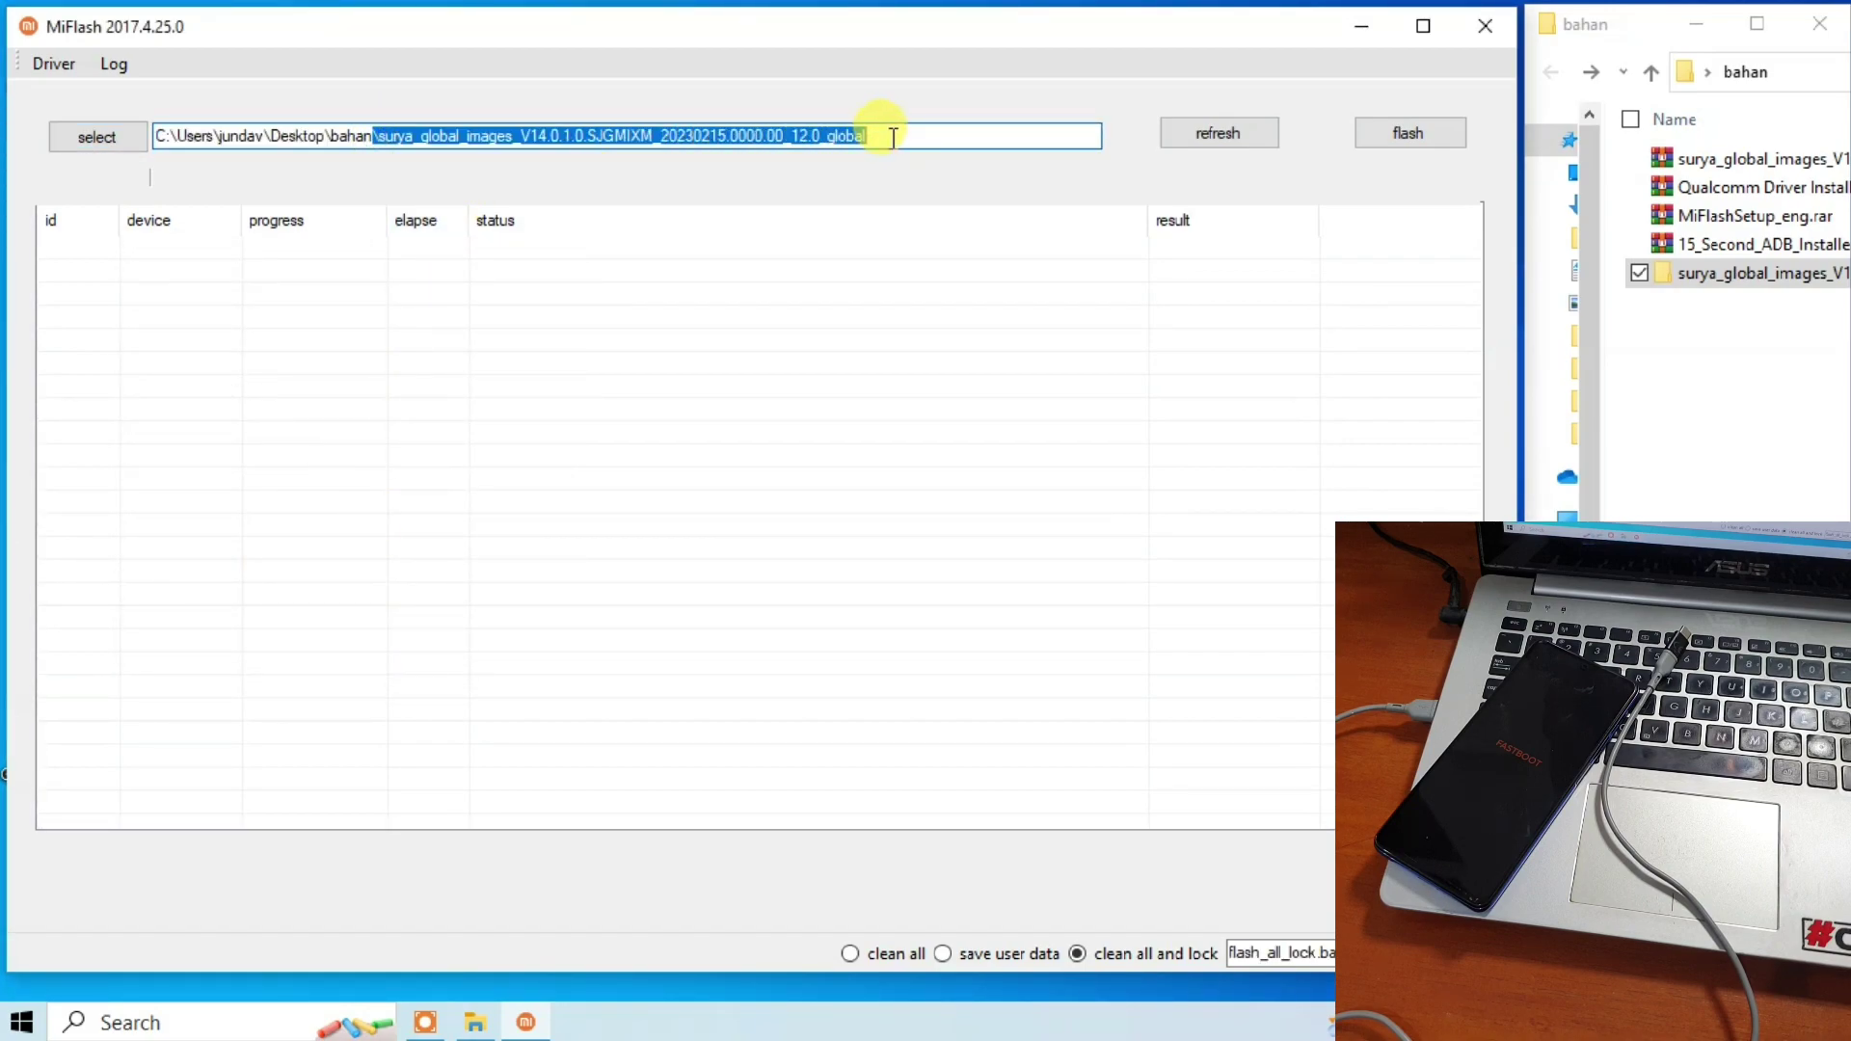
pyautogui.click(893, 138)
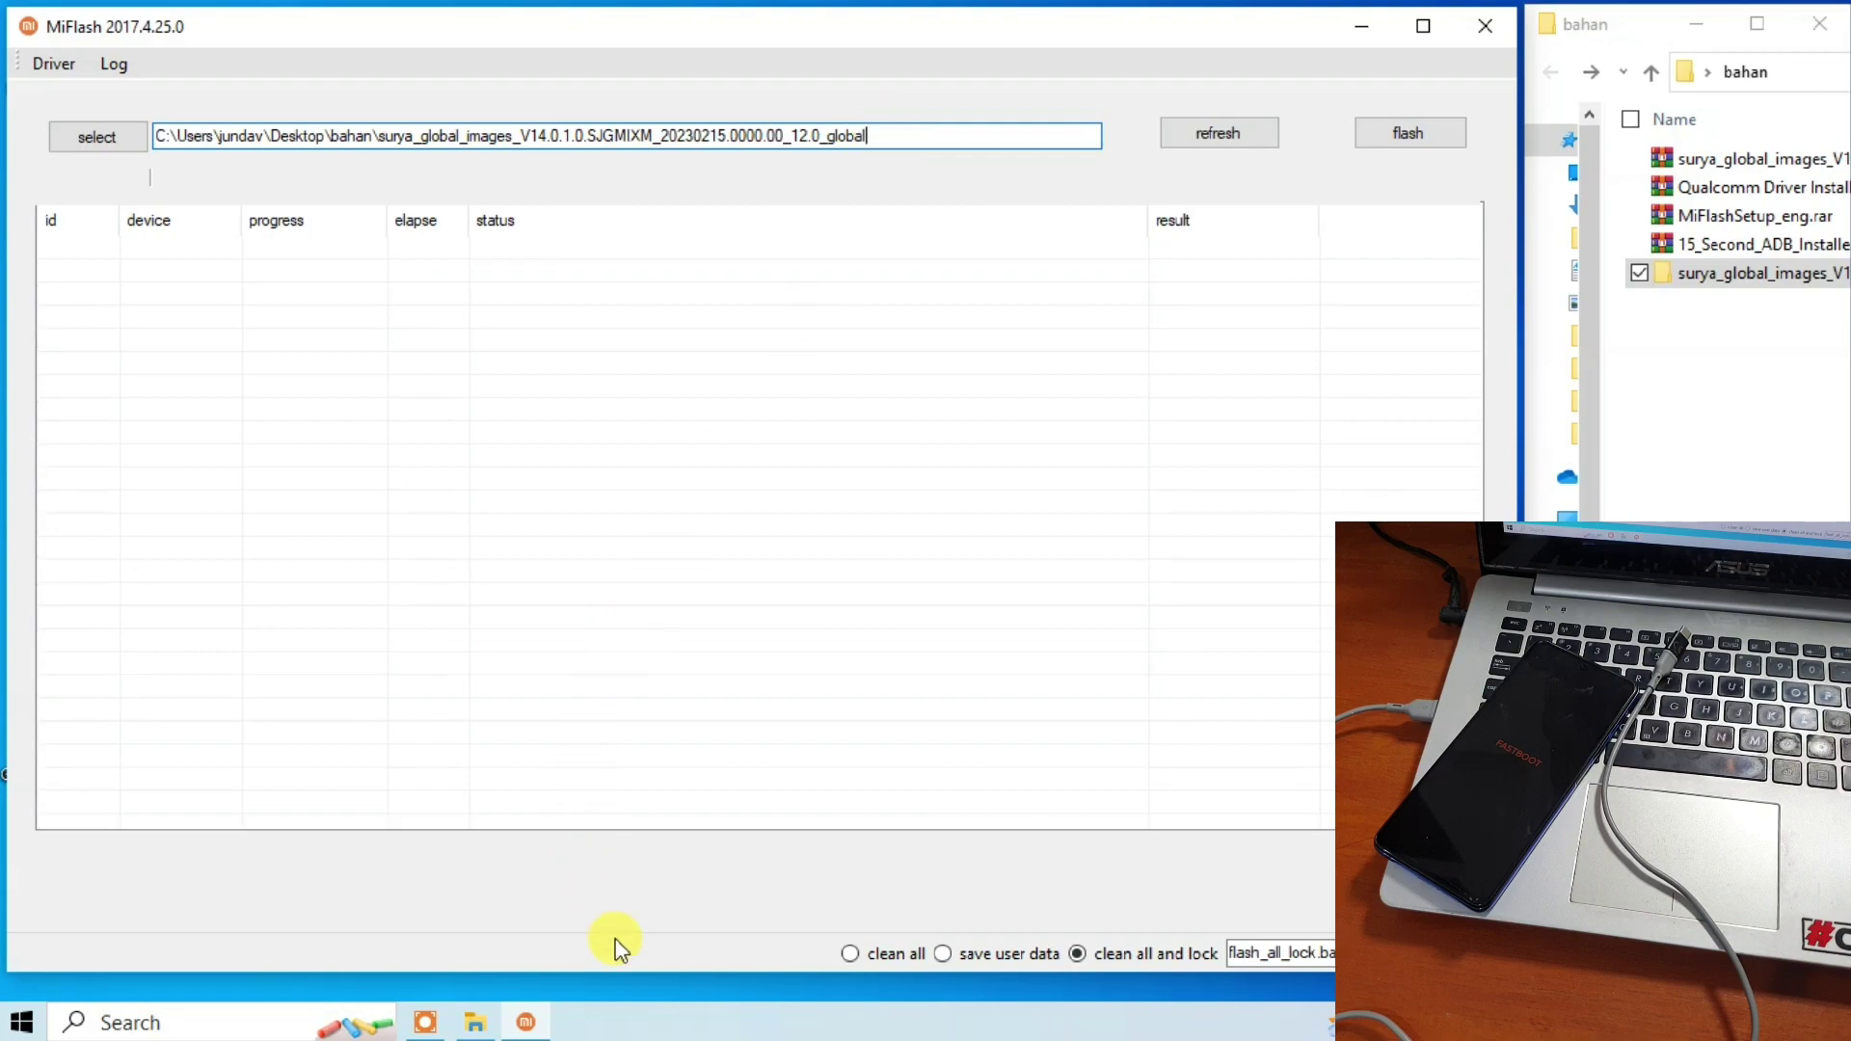
# Choose the clean all option, maximize MiFlash, and flash the firmware to the connected phone after refreshing the device list.
pyautogui.click(849, 954)
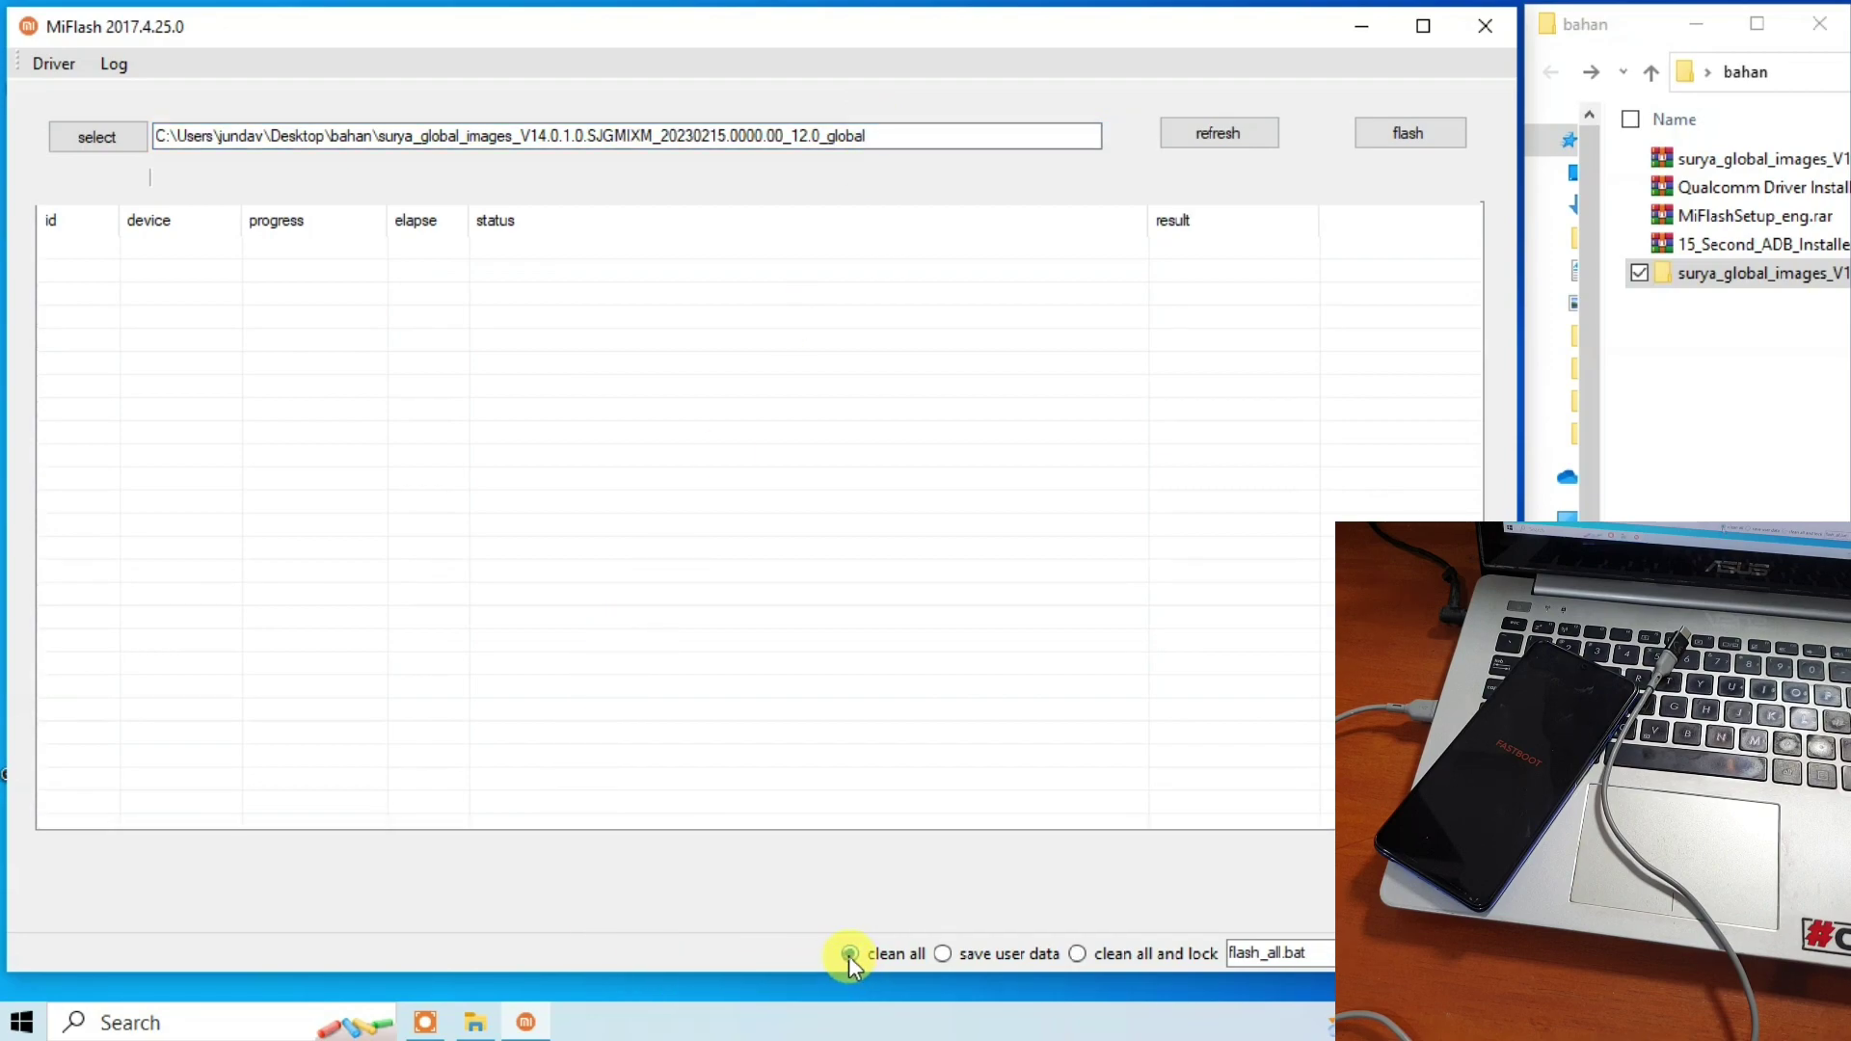
pyautogui.click(1423, 26)
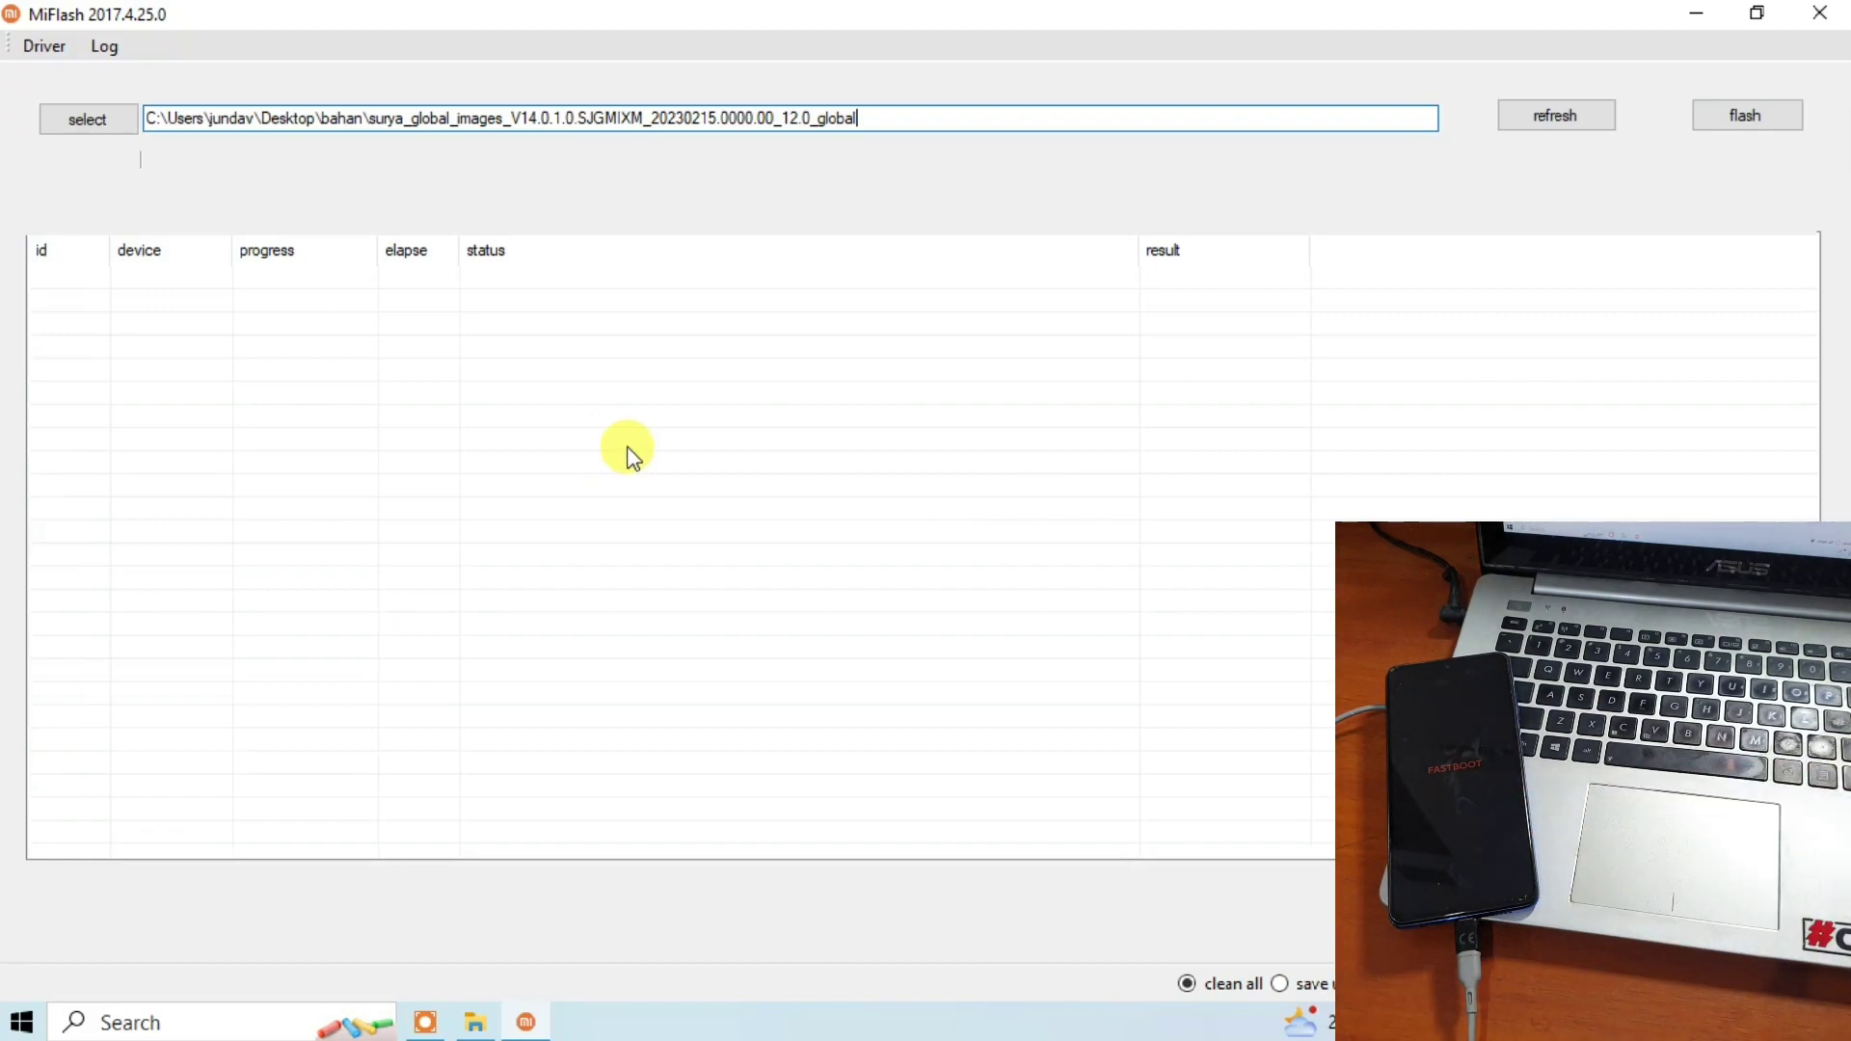
pyautogui.click(1536, 113)
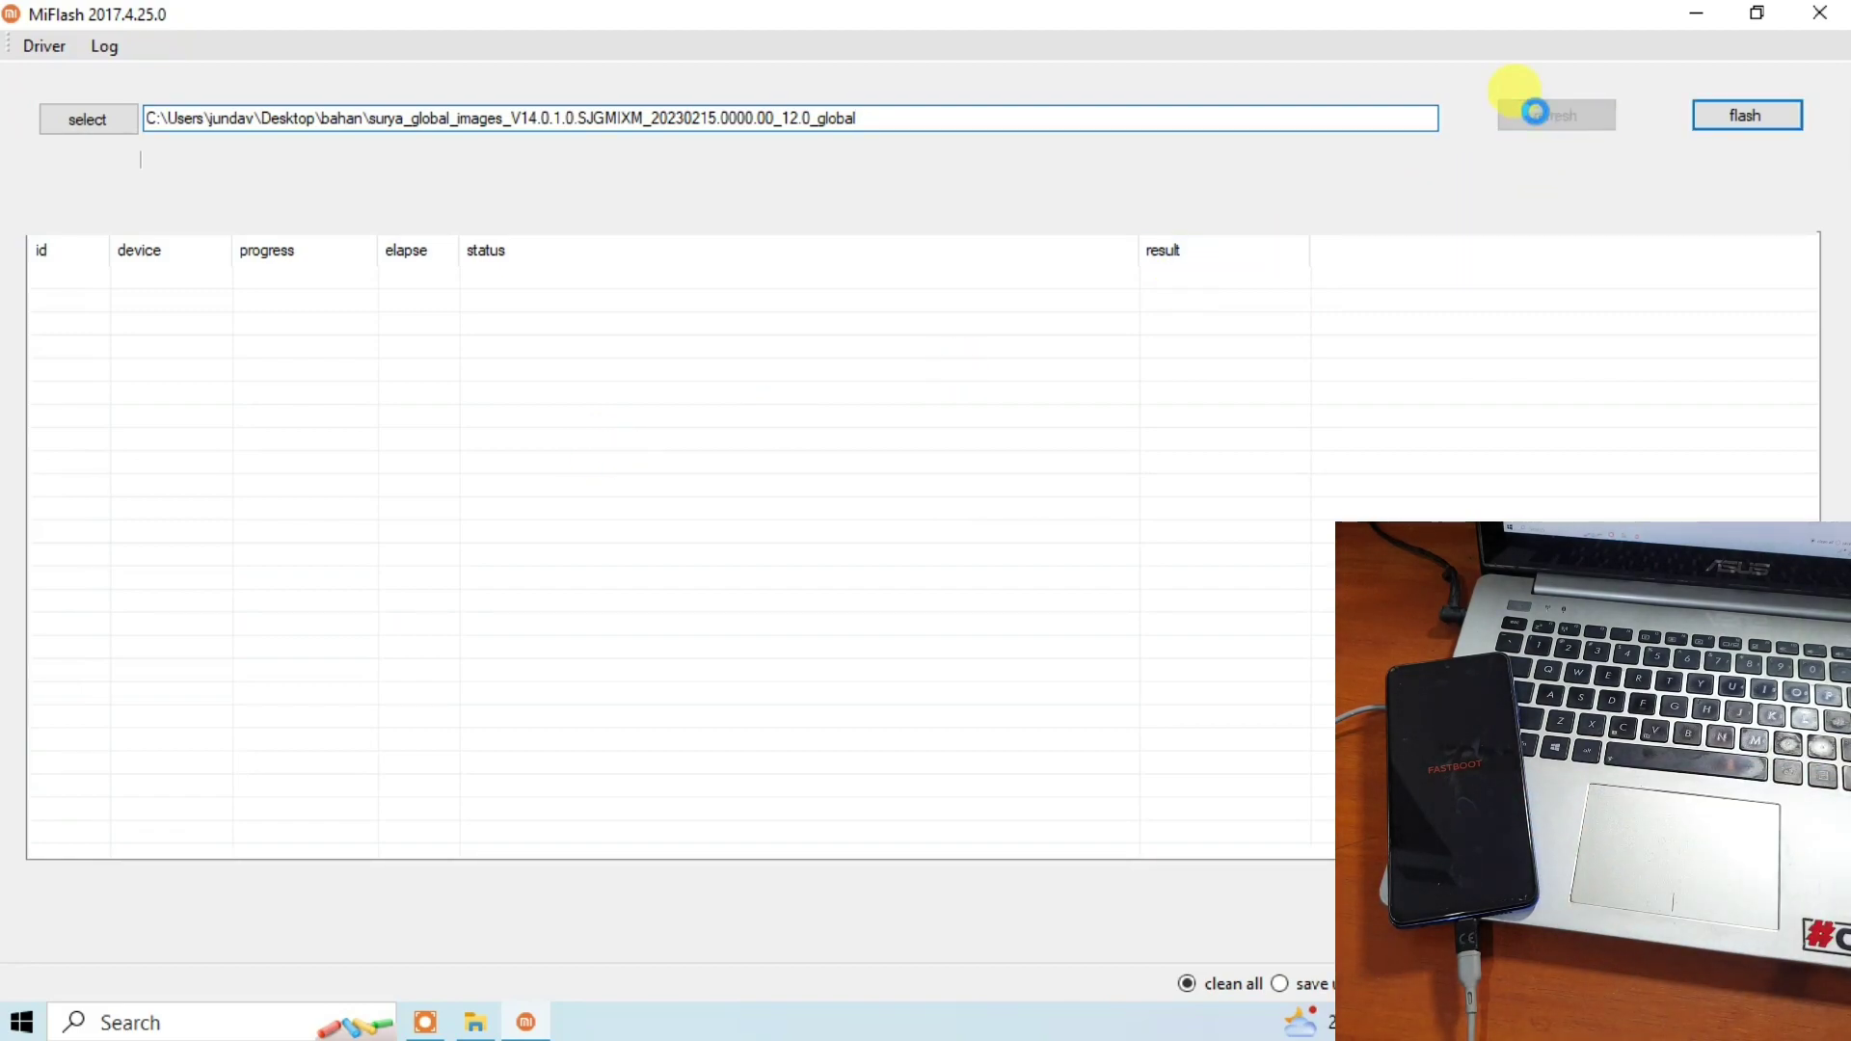
pyautogui.click(137, 289)
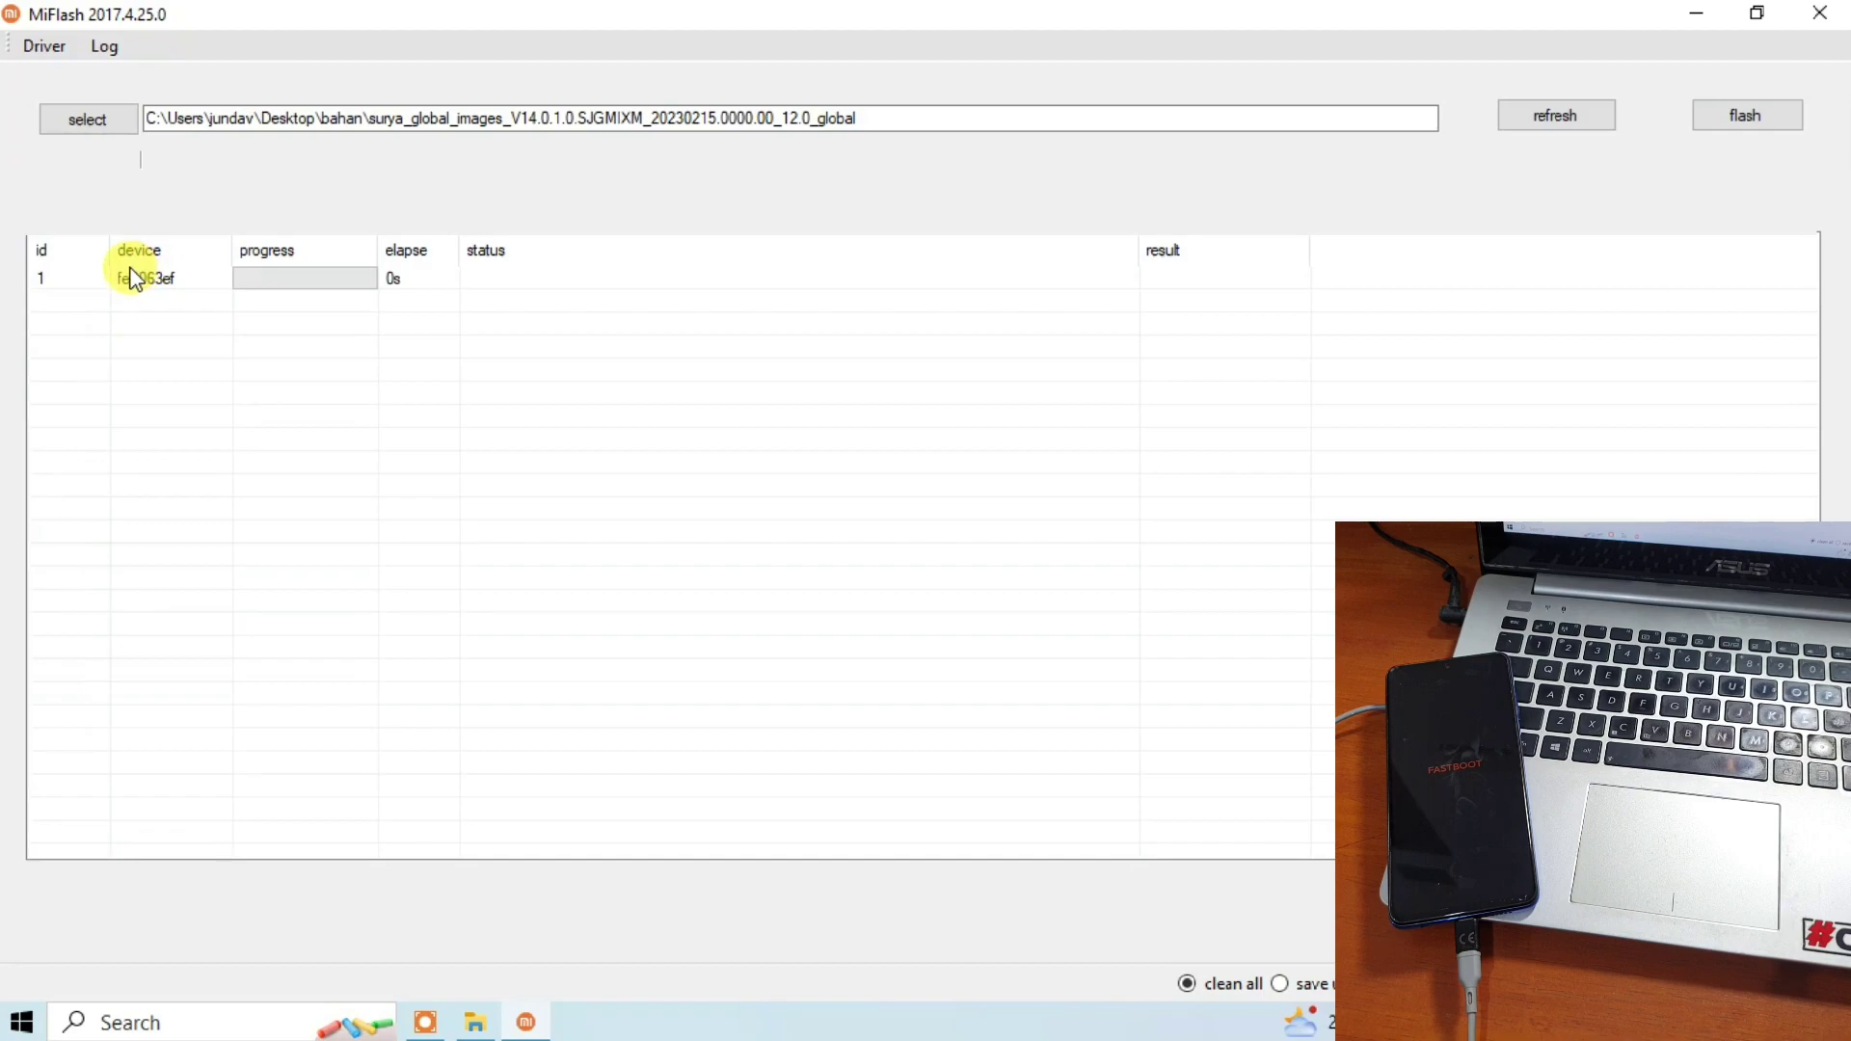
pyautogui.click(1749, 118)
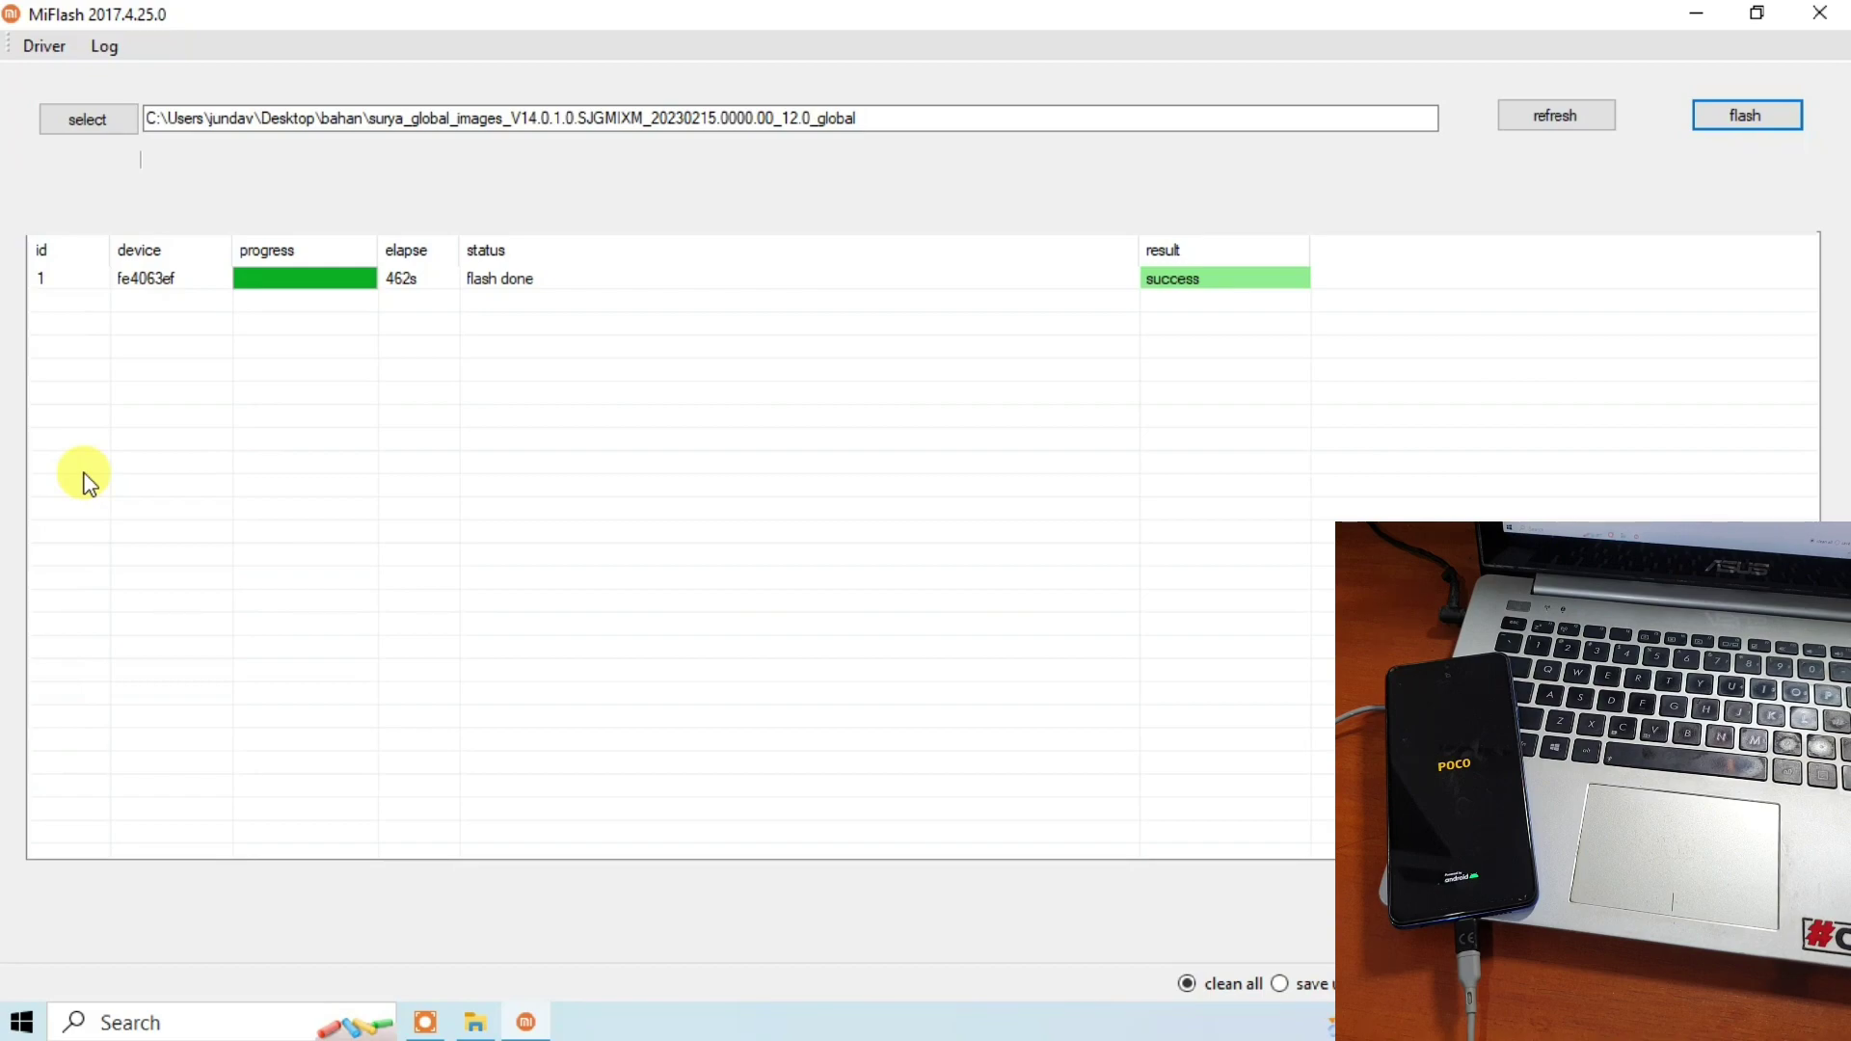
pyautogui.click(524, 277)
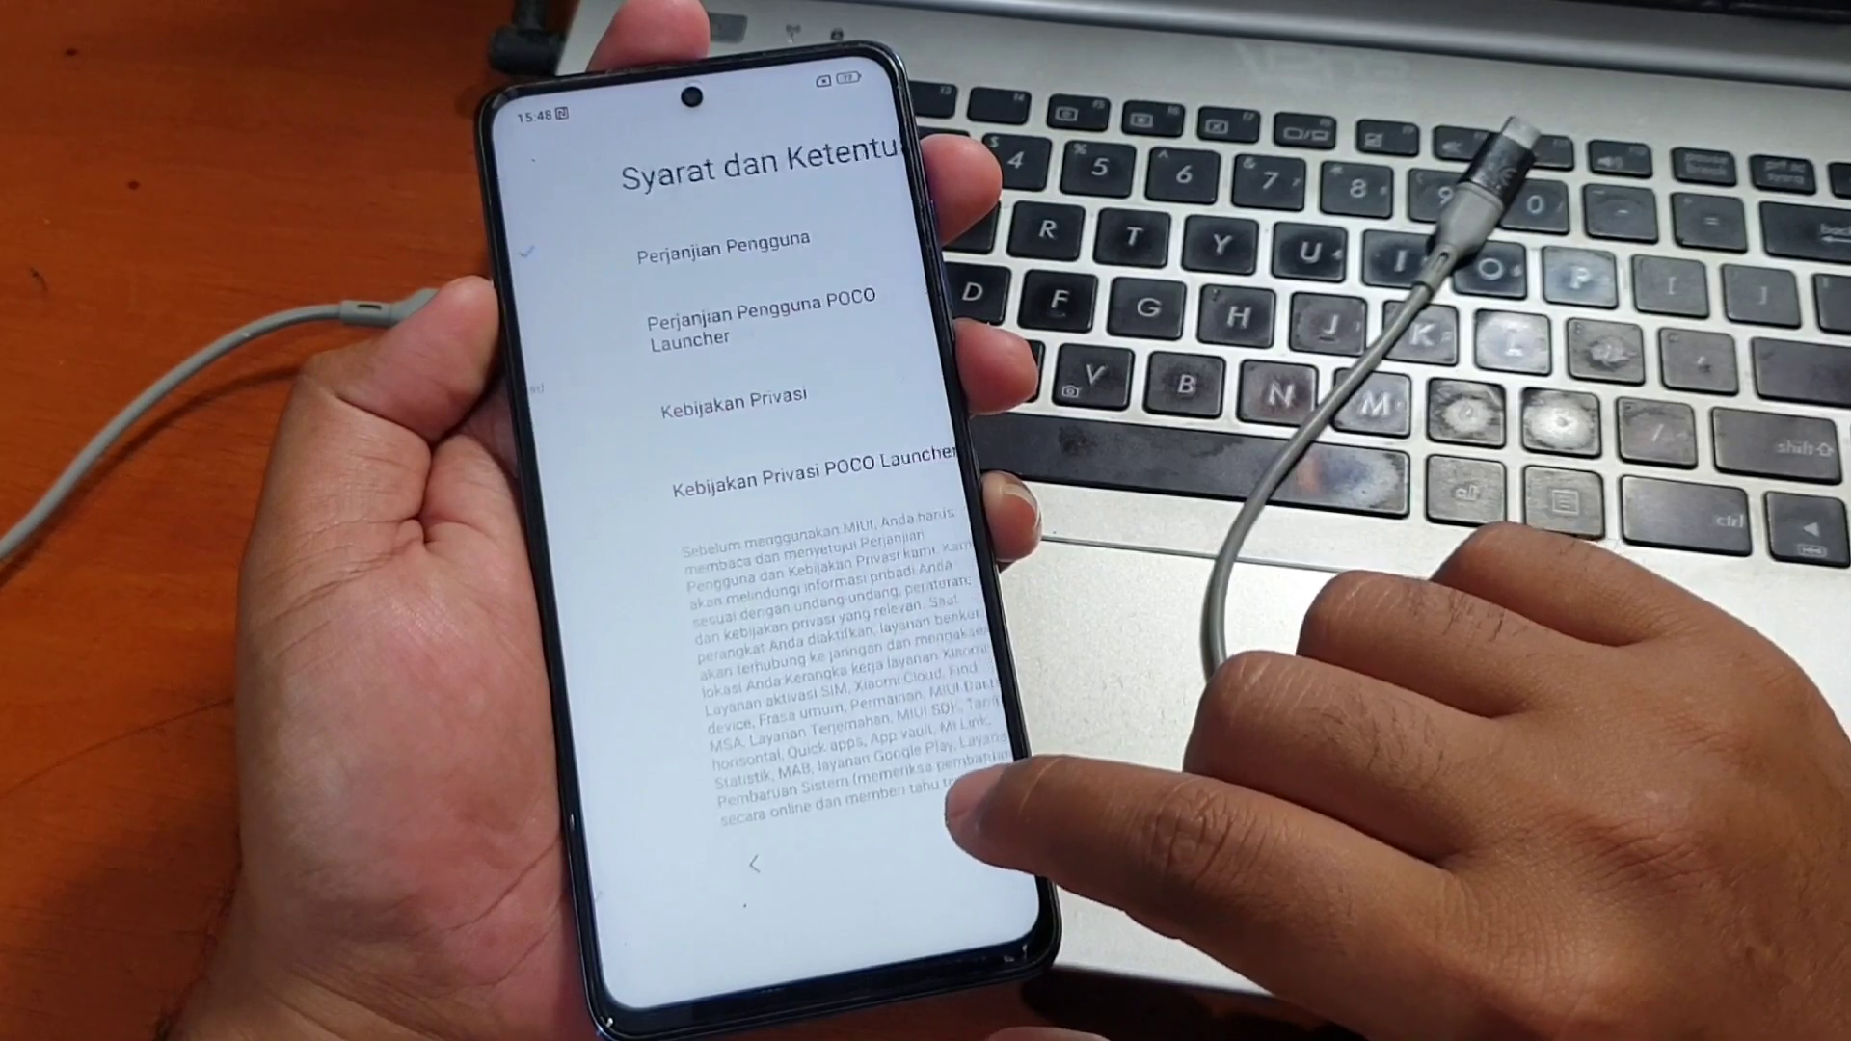
pyautogui.moveTo(969, 781); pyautogui.dragTo(950, 540)
pyautogui.click(848, 791)
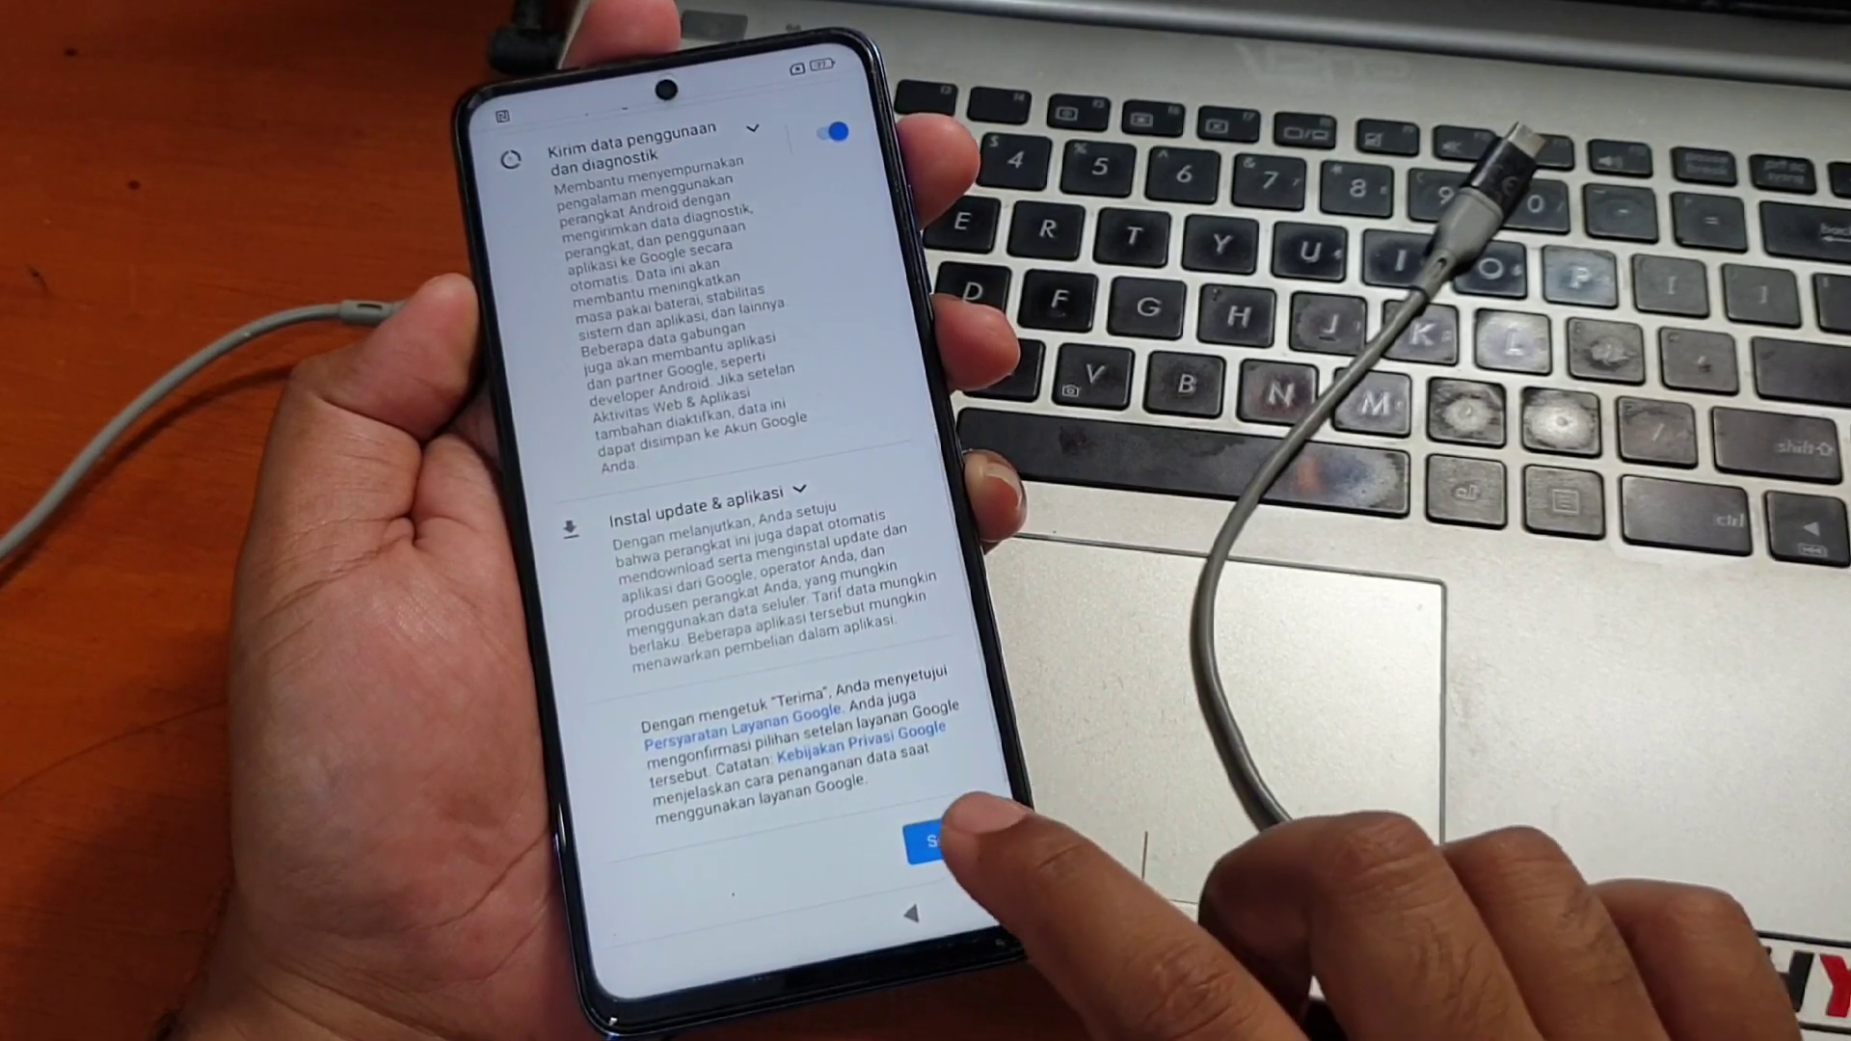
pyautogui.click(930, 841)
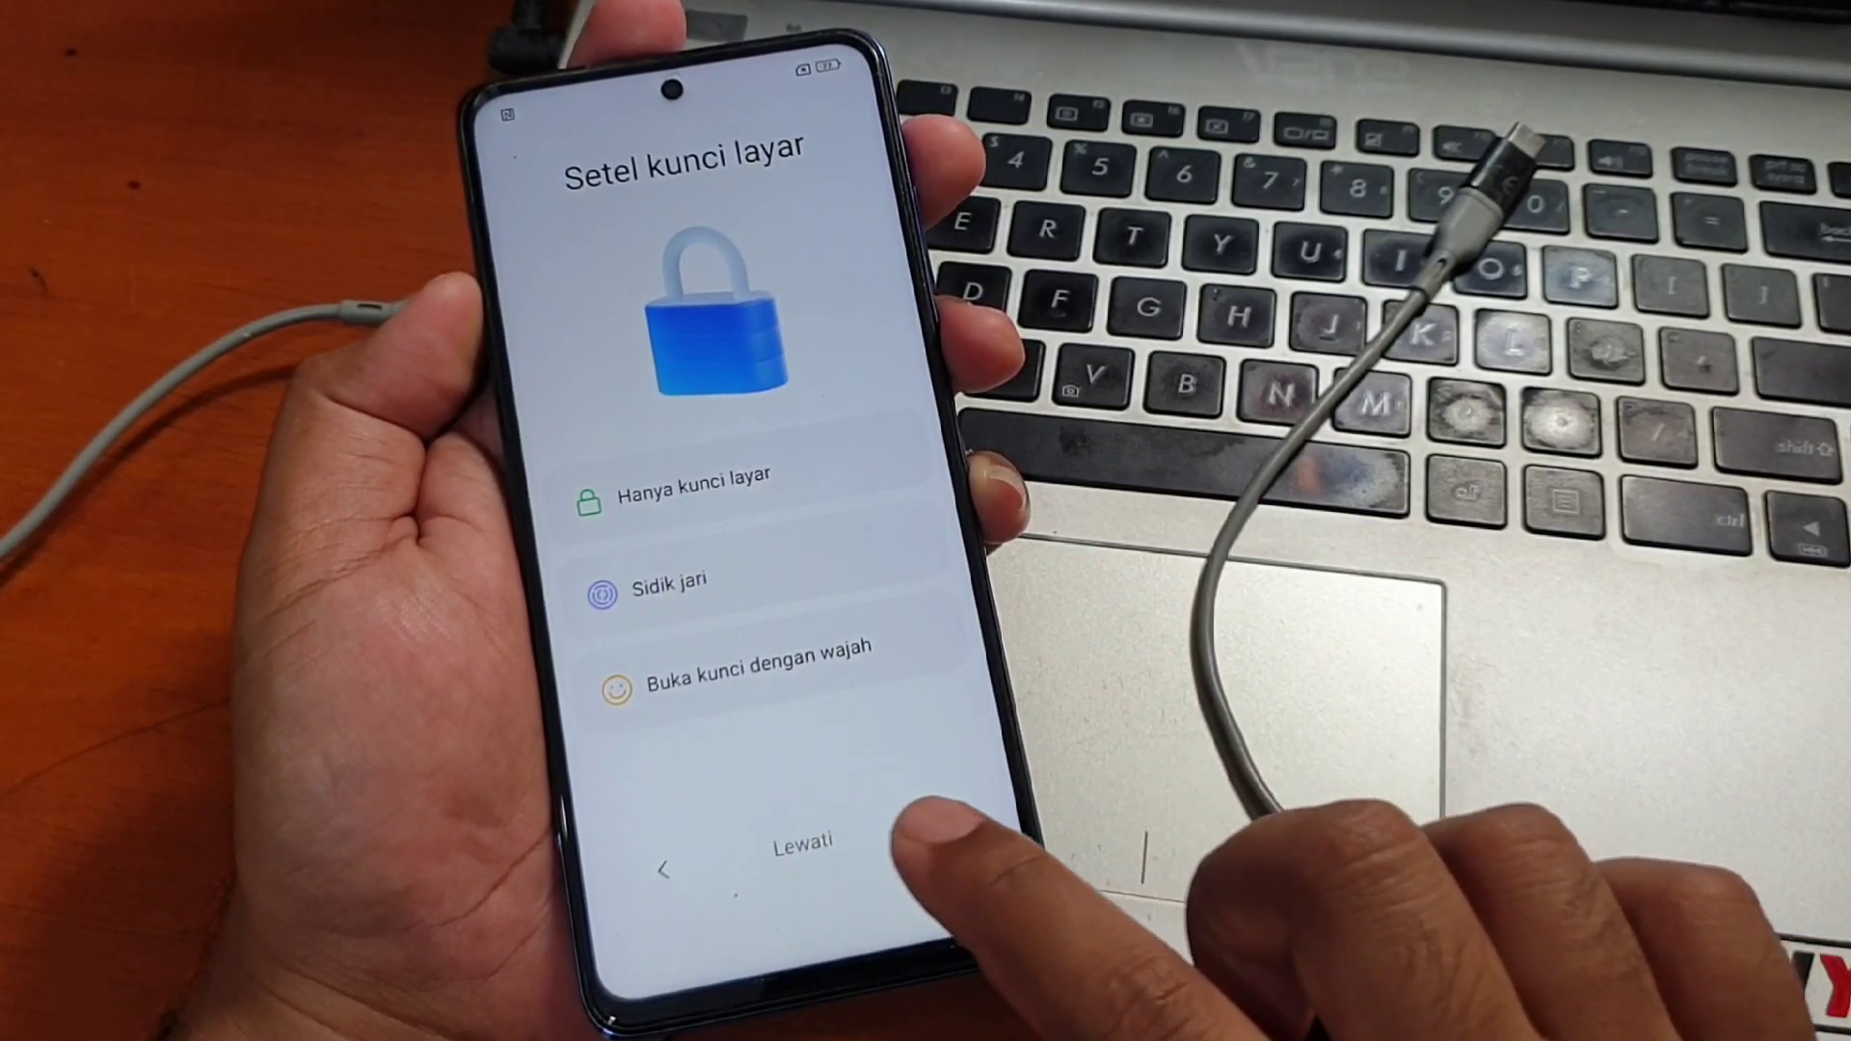